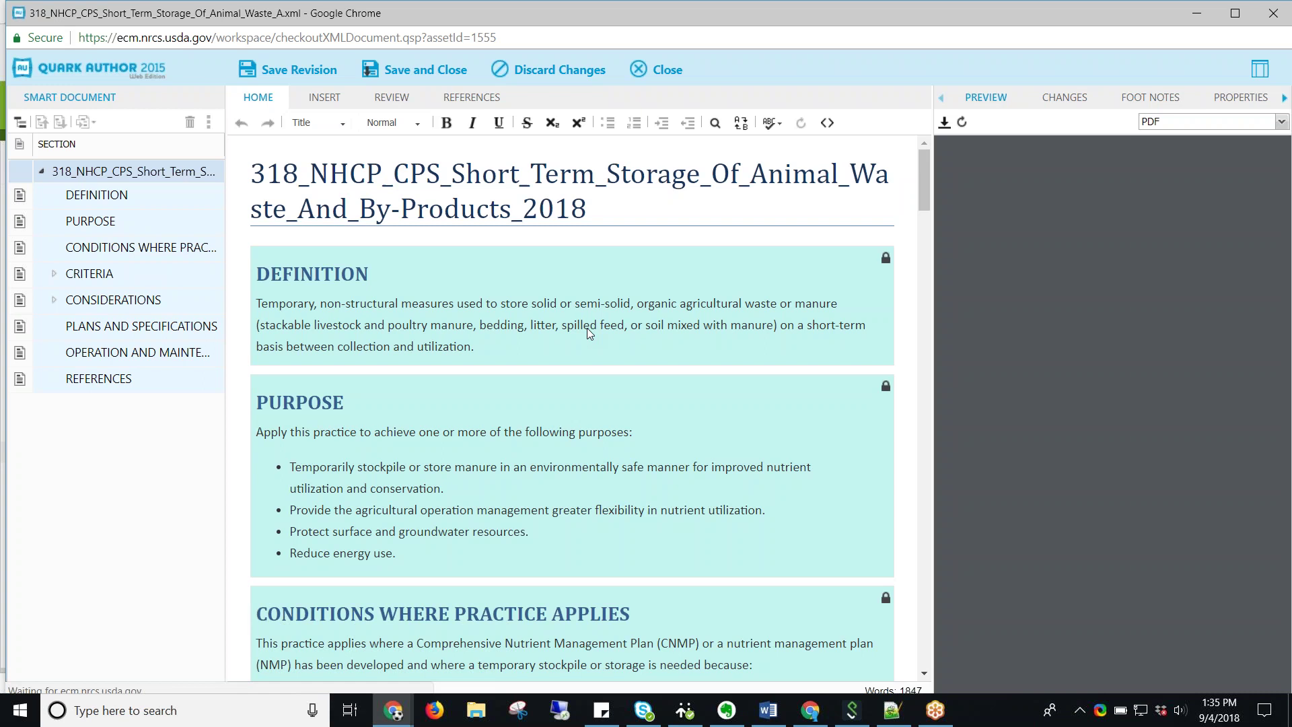
Examine the PDF preview and the CONSIDERATIONS section for extra blank space before Considerations for Site Selection
scroll(587, 328, "down", 10)
scroll(586, 340, "down", 6)
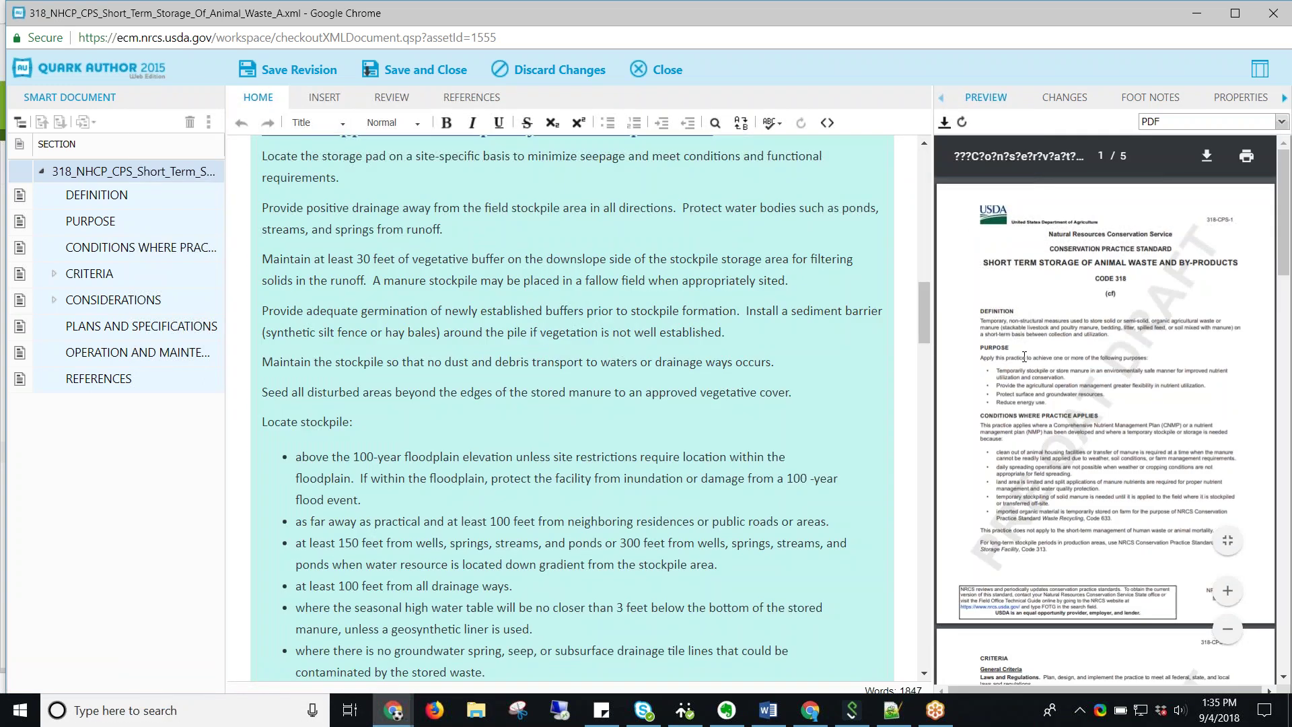
scroll(1026, 353, "down", 10)
scroll(1026, 353, "down", 5)
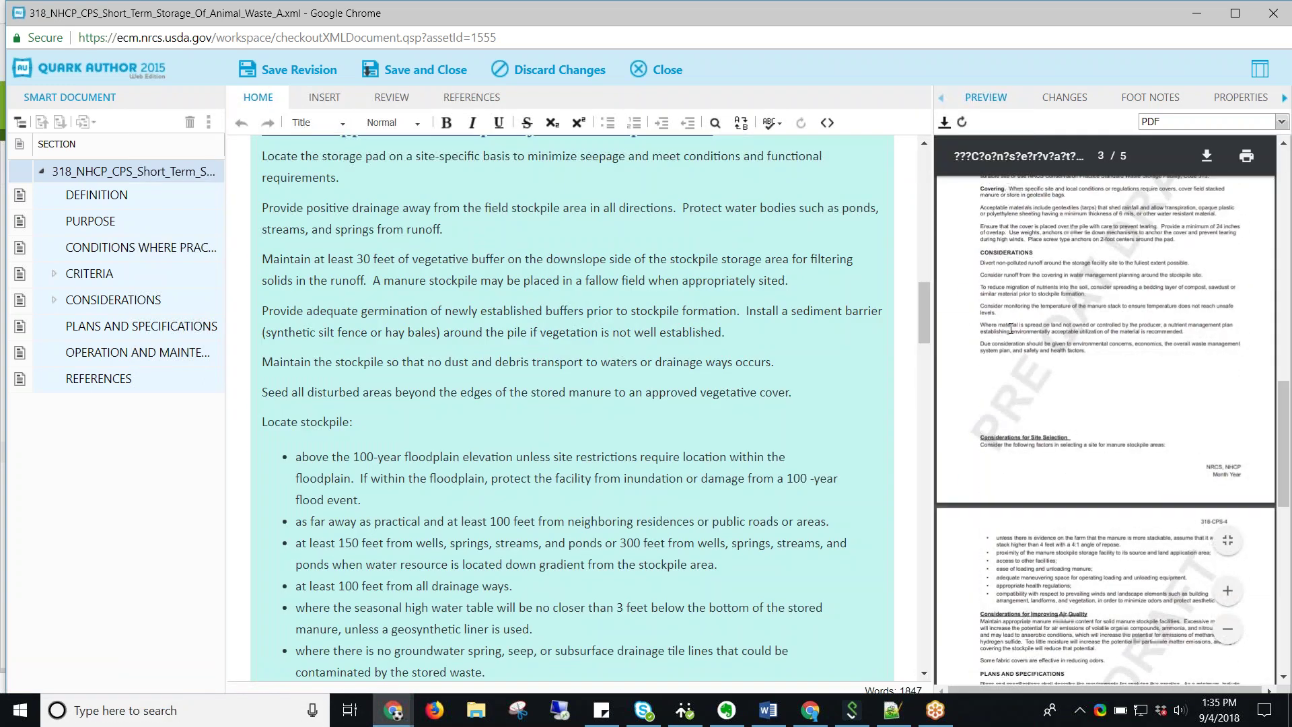
left_click_drag(1008, 425, 977, 368)
left_click(977, 377)
left_click(116, 300)
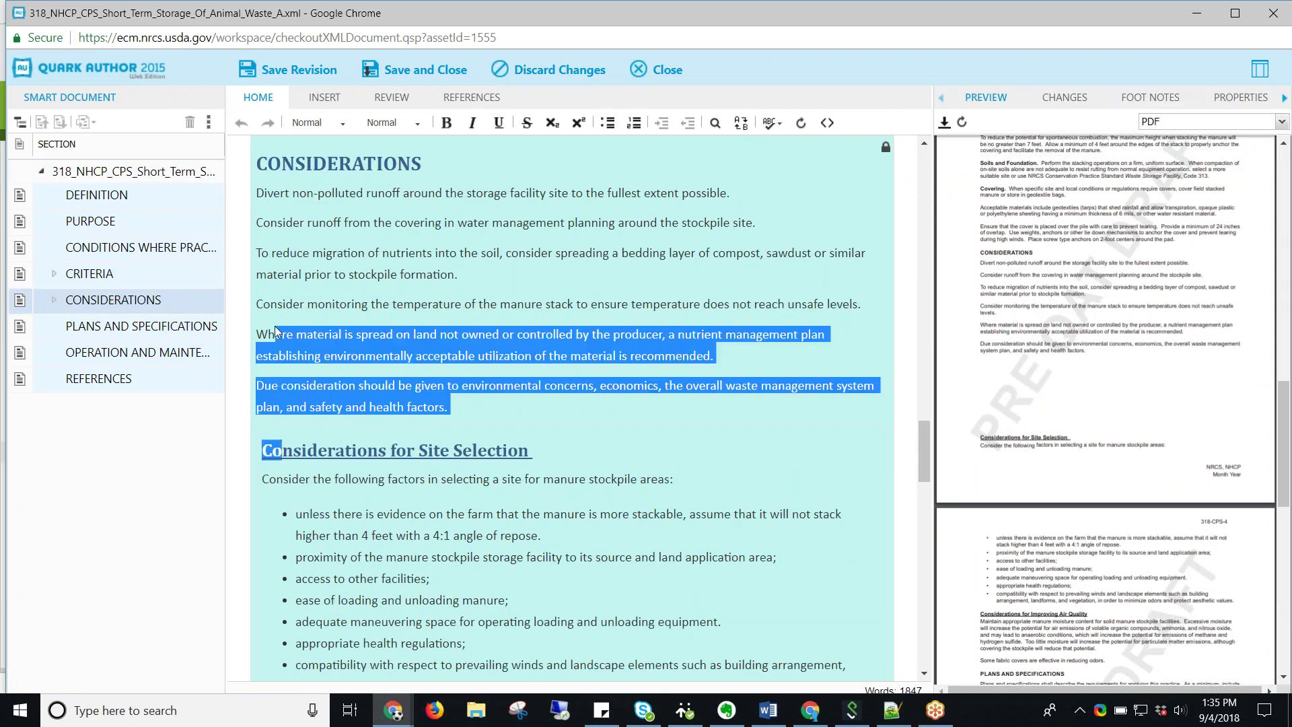
left_click(268, 443)
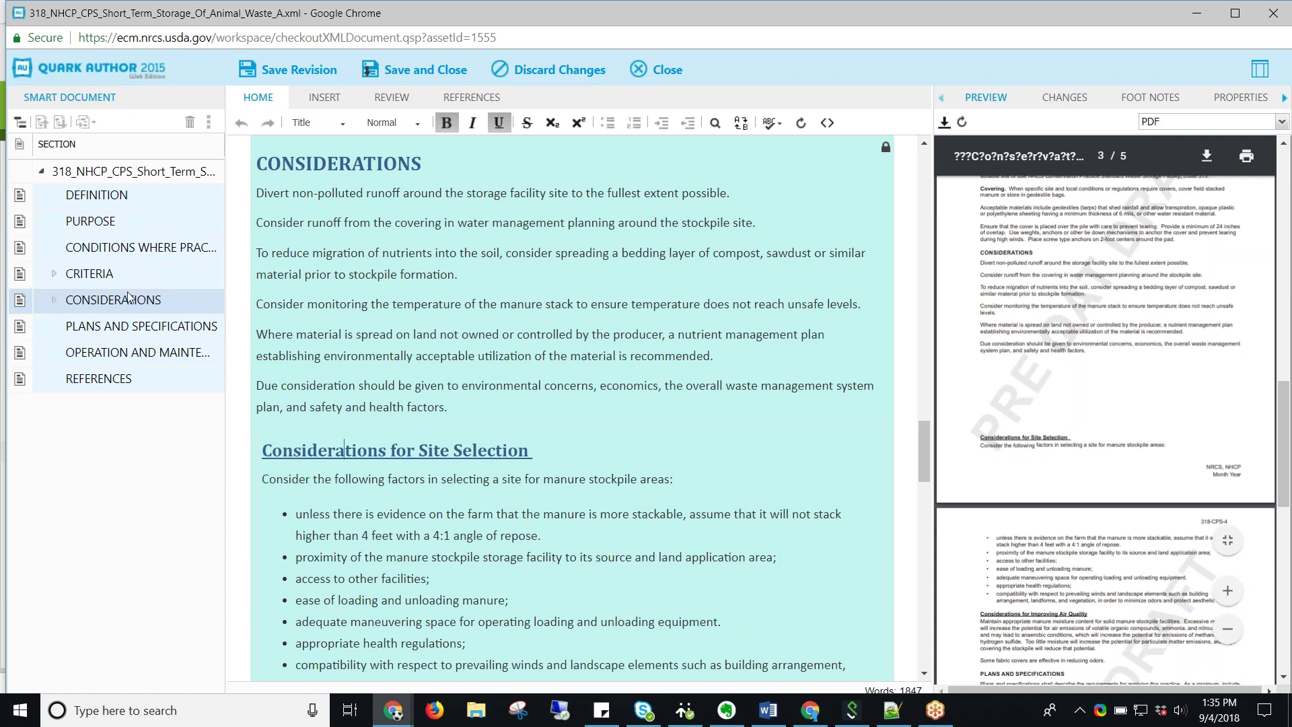
Open the CONSIDERATIONS component for editing inside the full document and compare its spacing with the PDF preview
double_click(102, 304)
right_click(100, 303)
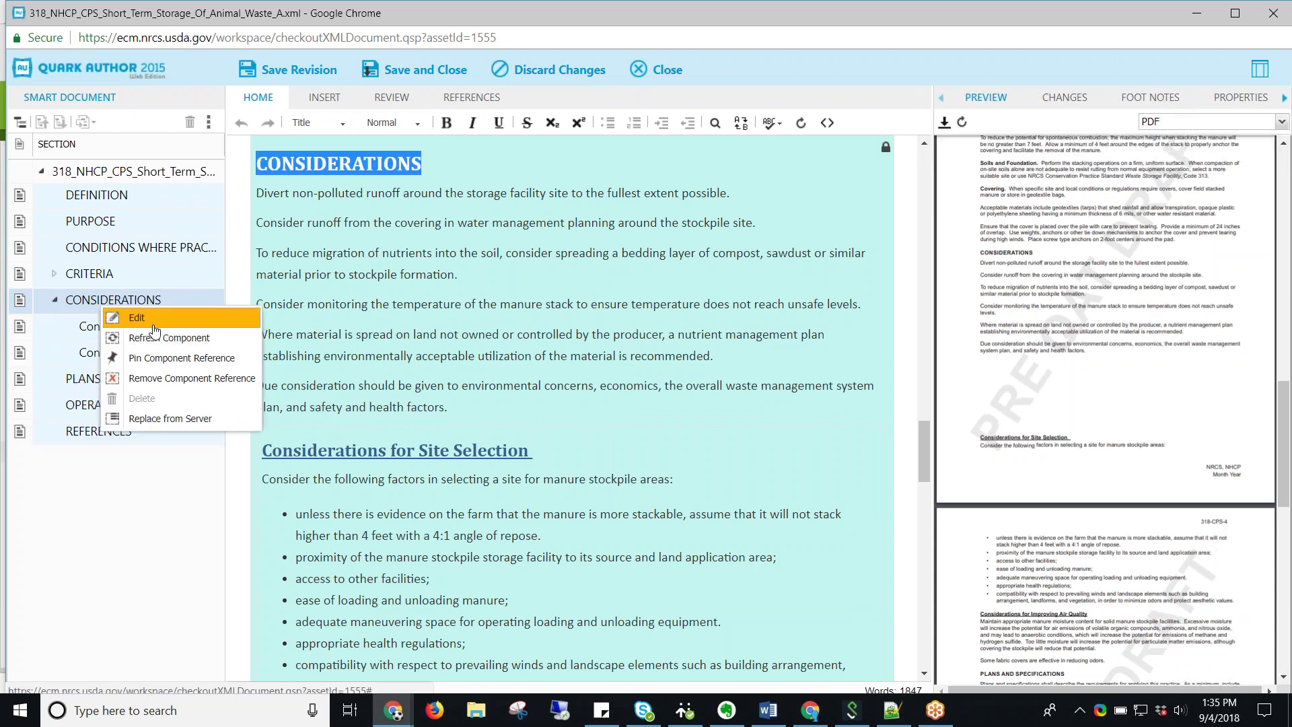
left_click(138, 317)
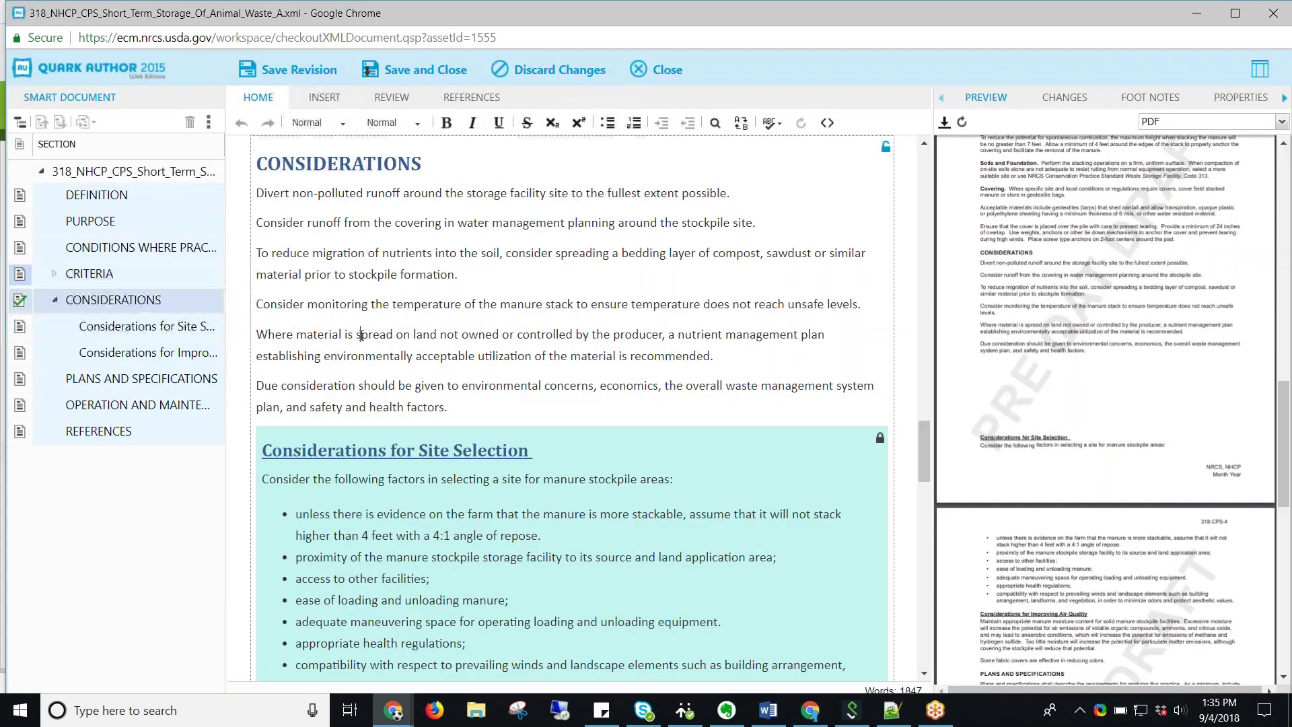
left_click(356, 450)
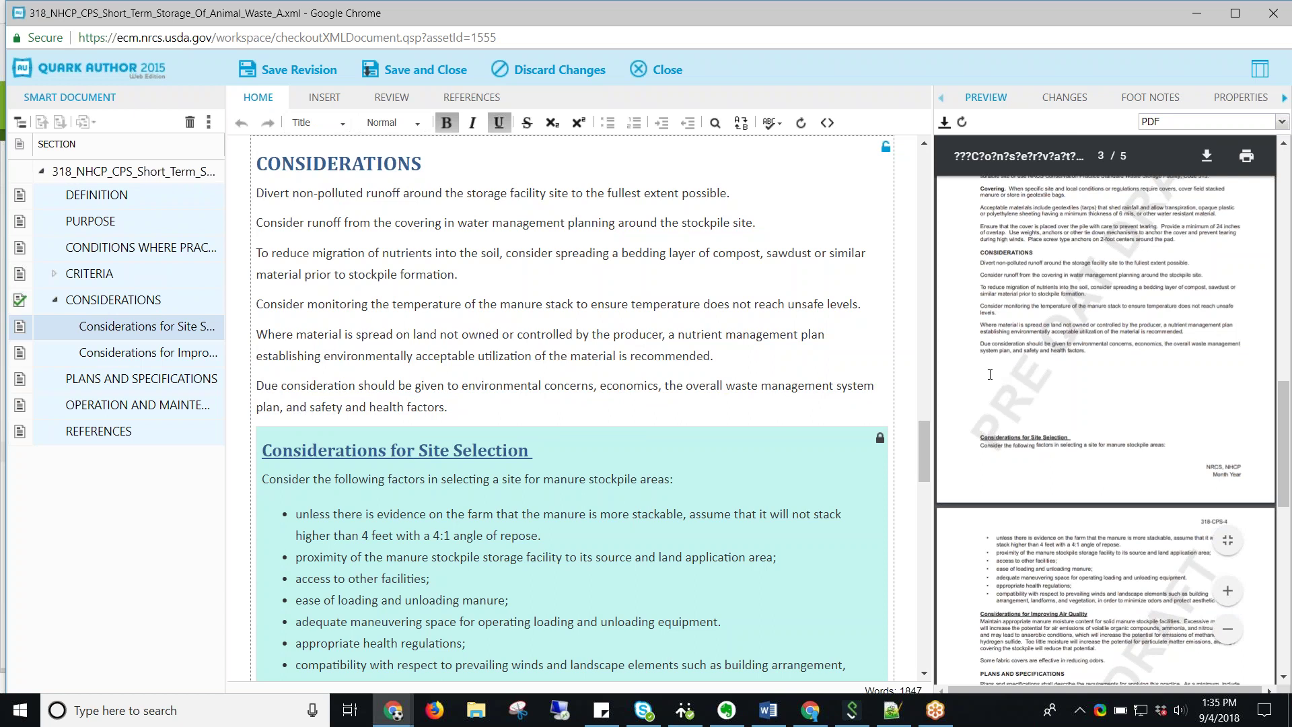
left_click_drag(989, 373, 984, 350)
left_click(983, 346)
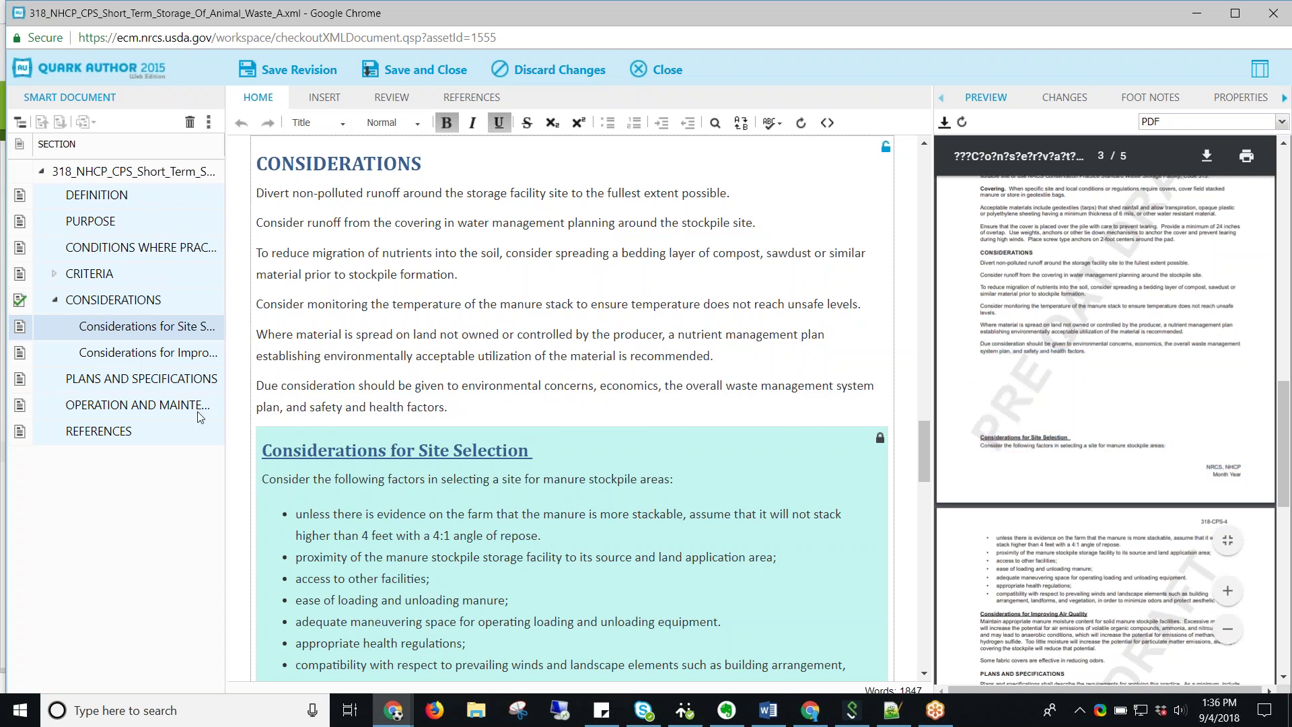
left_click(434, 434)
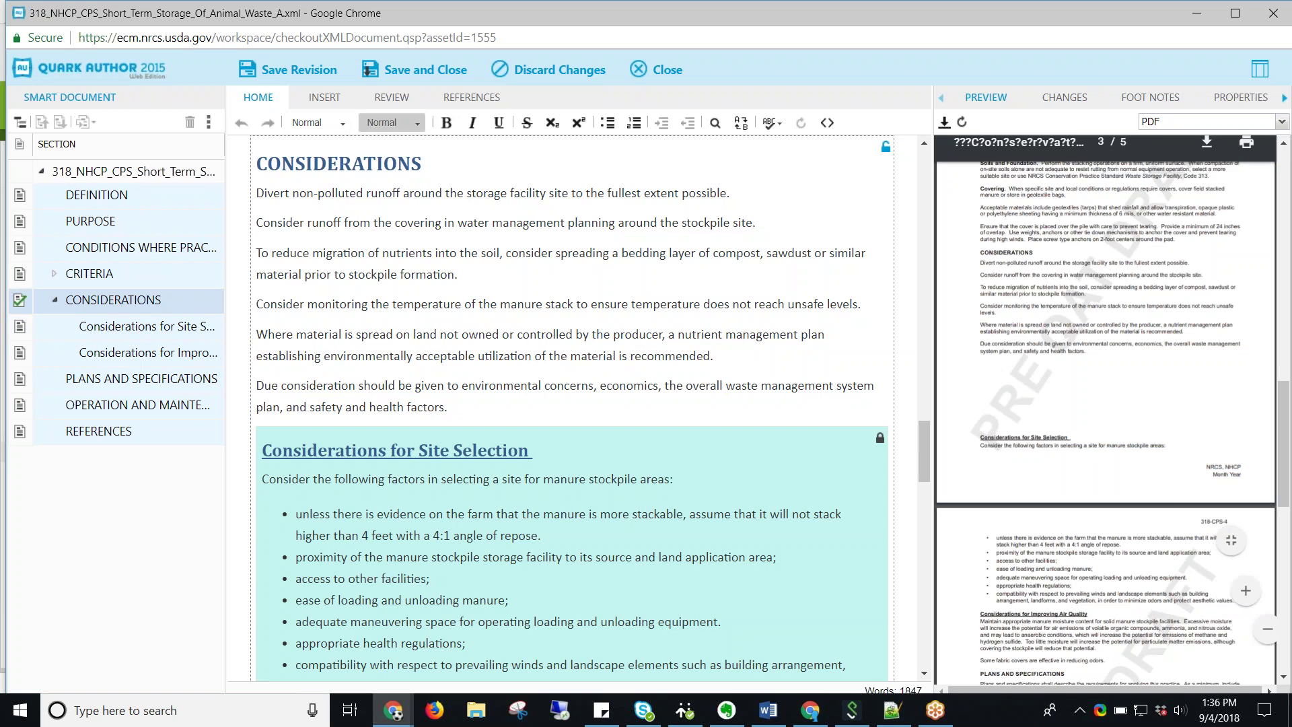
Leave editing of the CONSIDERATIONS component so that it is locked again within the full document
right_click(115, 303)
left_click(173, 353)
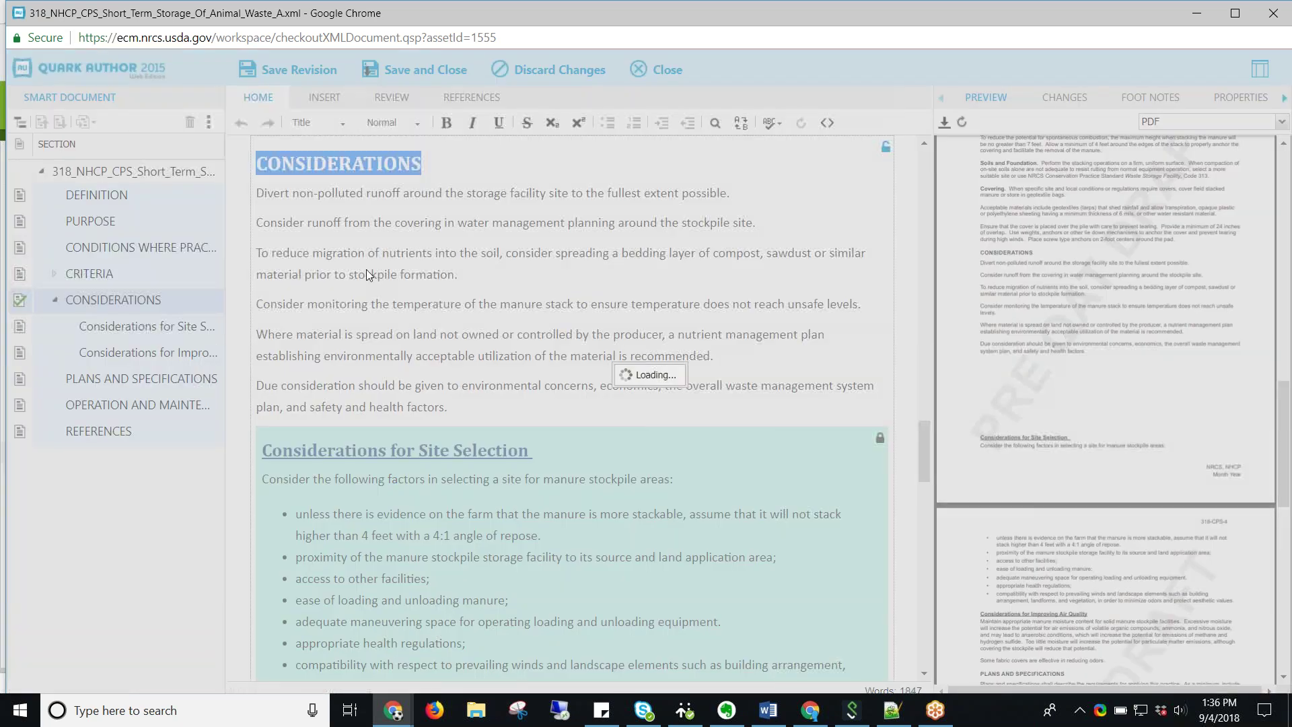
left_click_drag(281, 428, 285, 417)
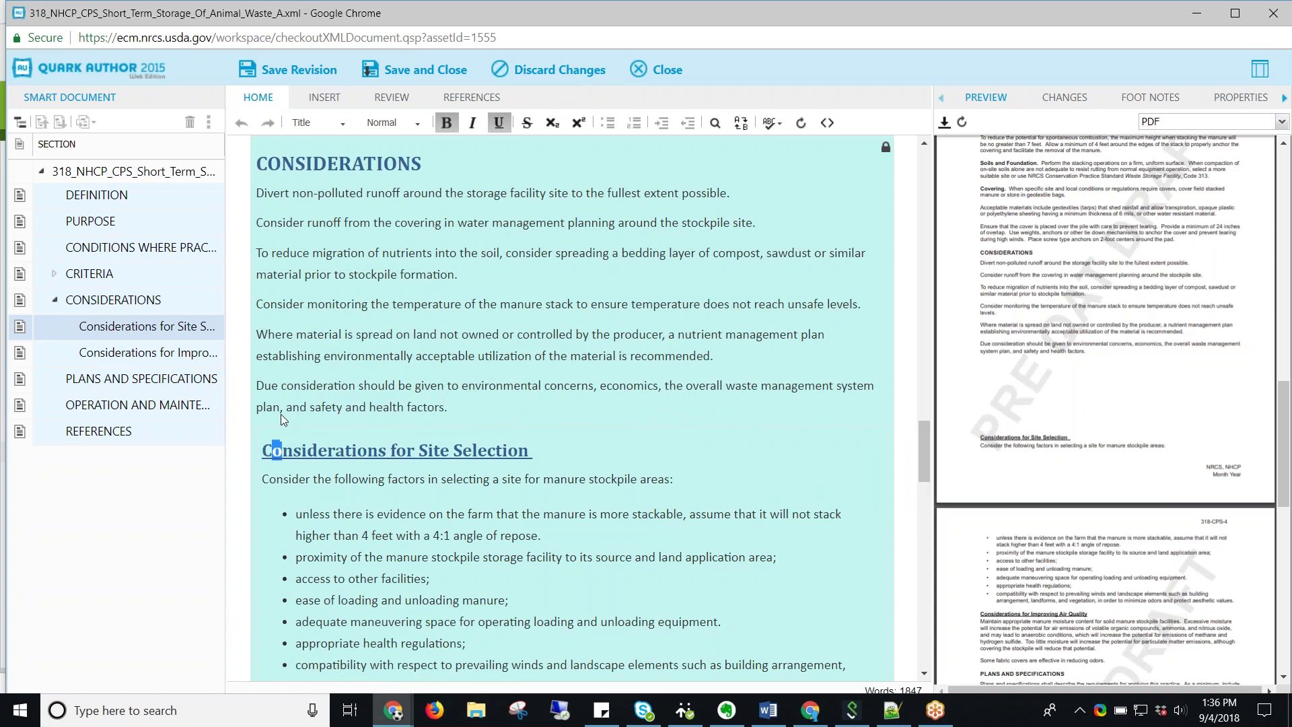
left_click(487, 450)
Discard the changes to the full 318 standard and close it without saving
scroll(676, 322, "up", 3)
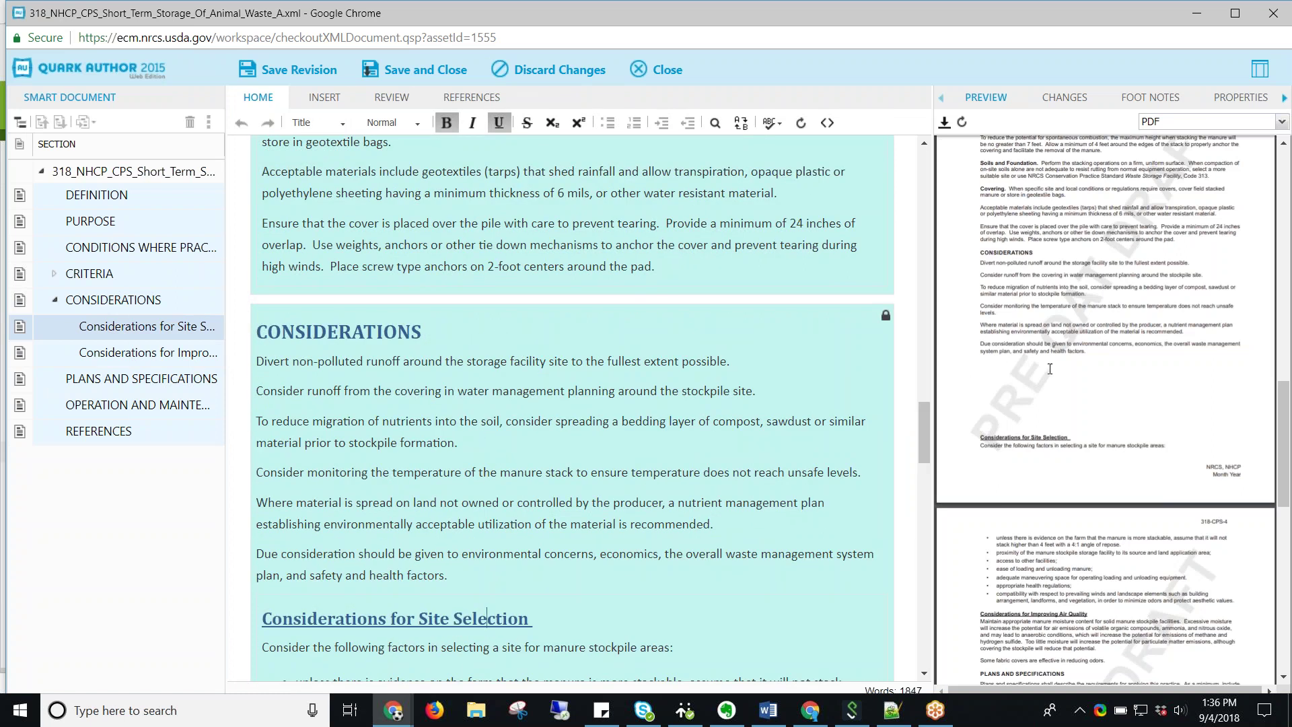
left_click(644, 392)
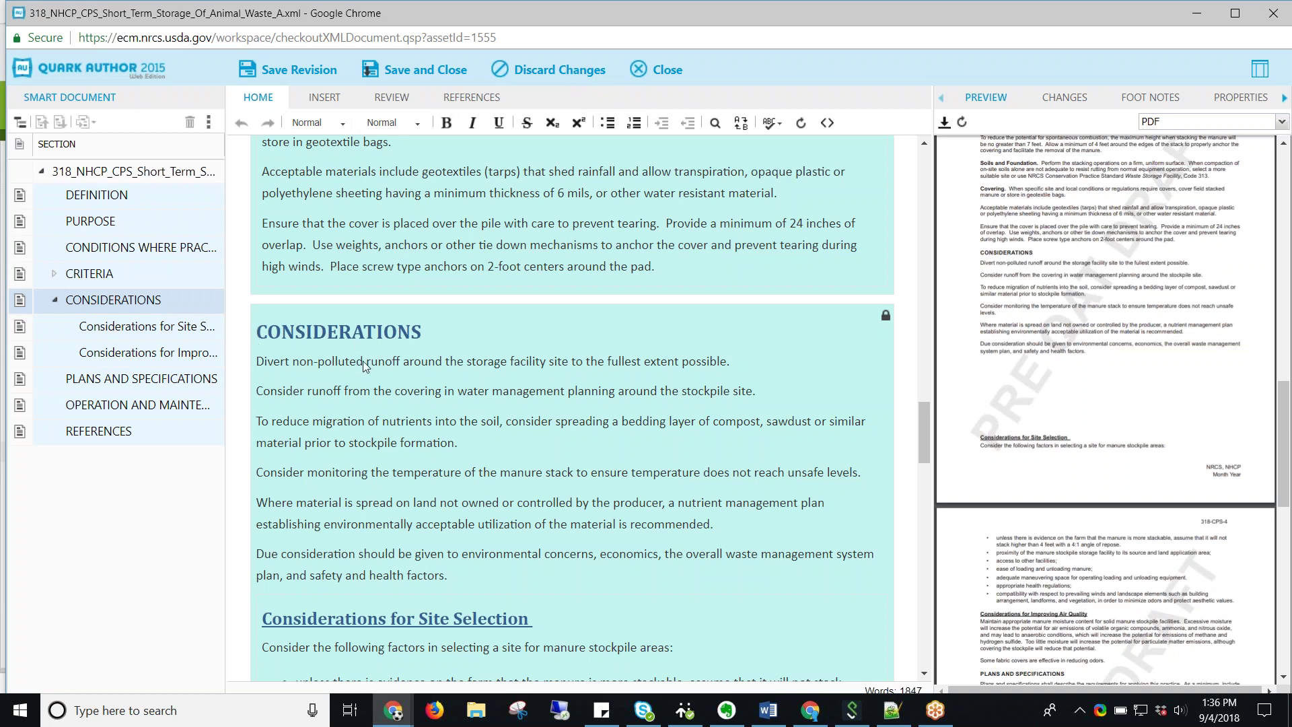
scroll(418, 433, "down", 1)
left_click(558, 72)
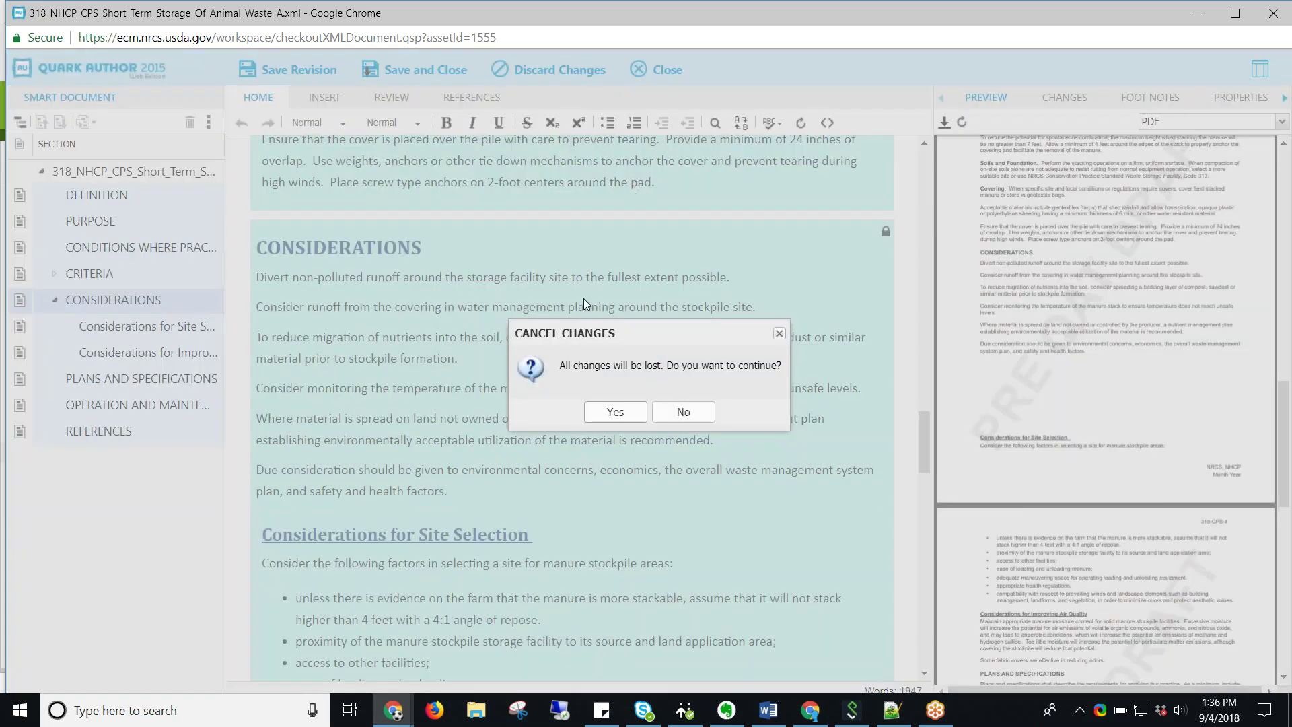
left_click(614, 412)
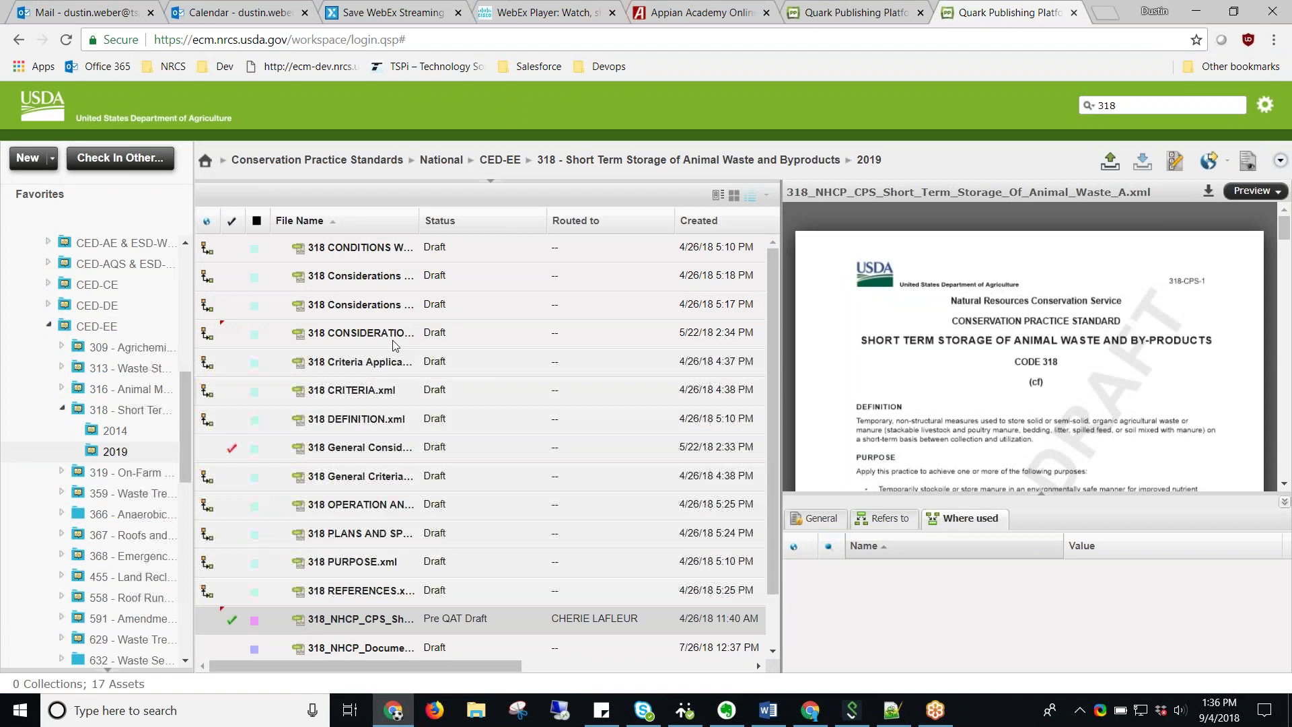
Inspect the preview of 318 CONSIDERATIONS.xml in the 2019 collection and check the file out for editing
left_click(346, 337)
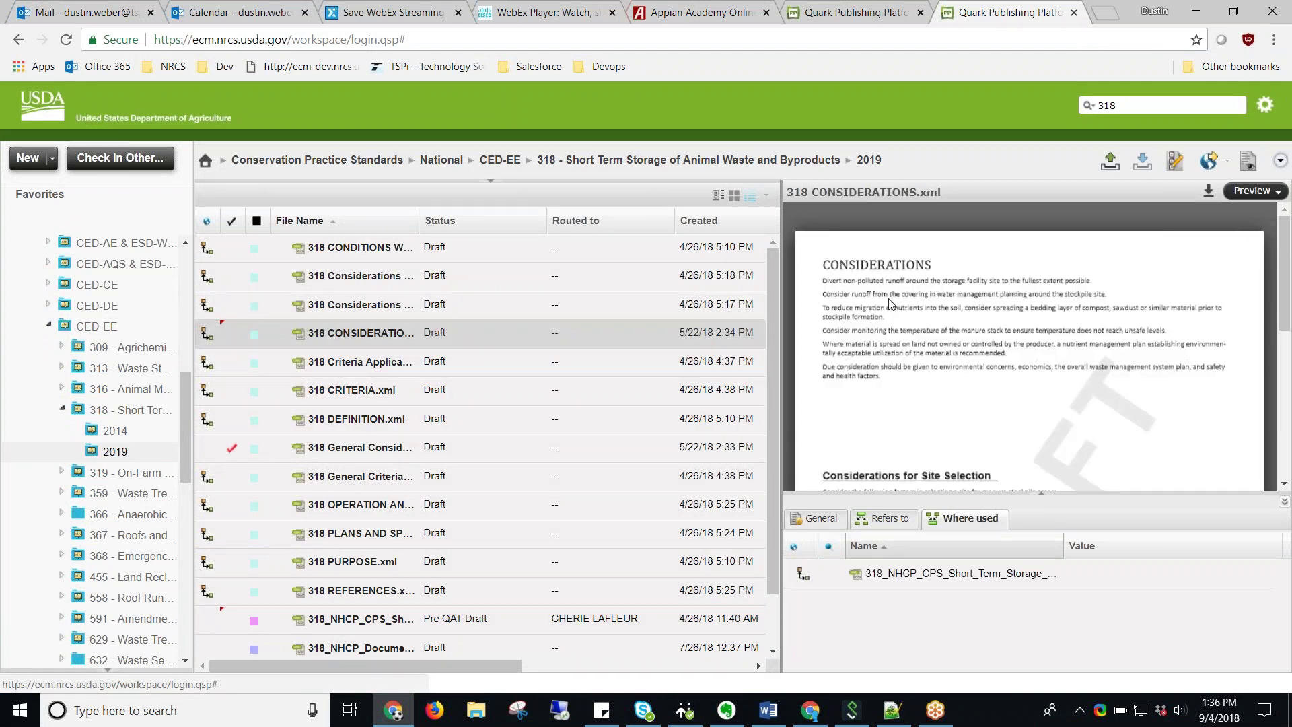
scroll(840, 350, "down", 1)
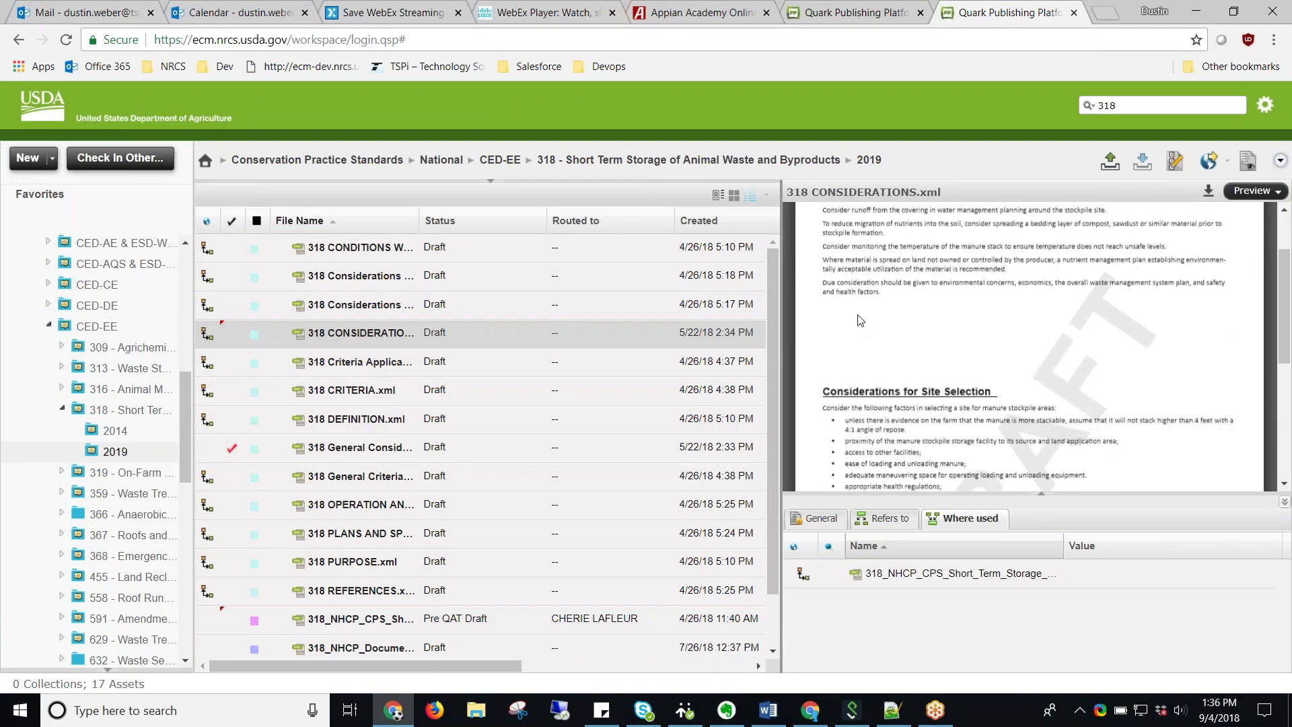
scroll(866, 390, "up", 1)
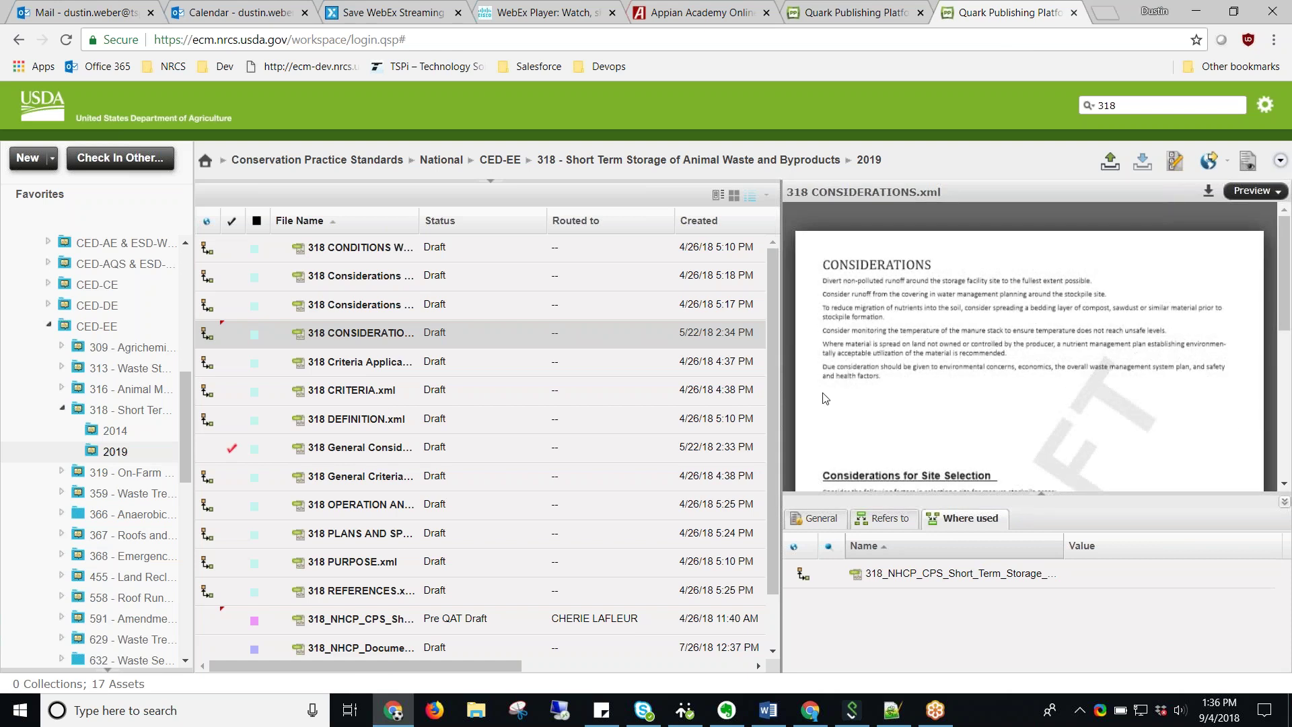
right_click(343, 335)
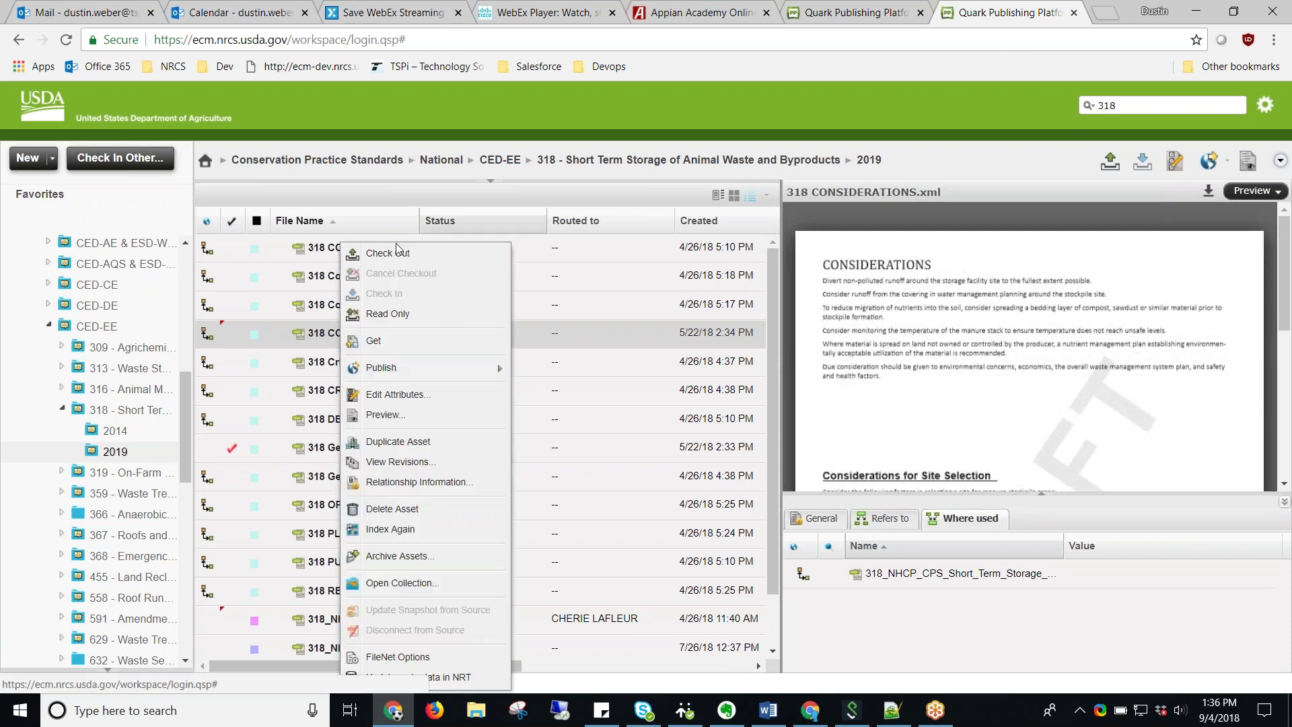
left_click(464, 254)
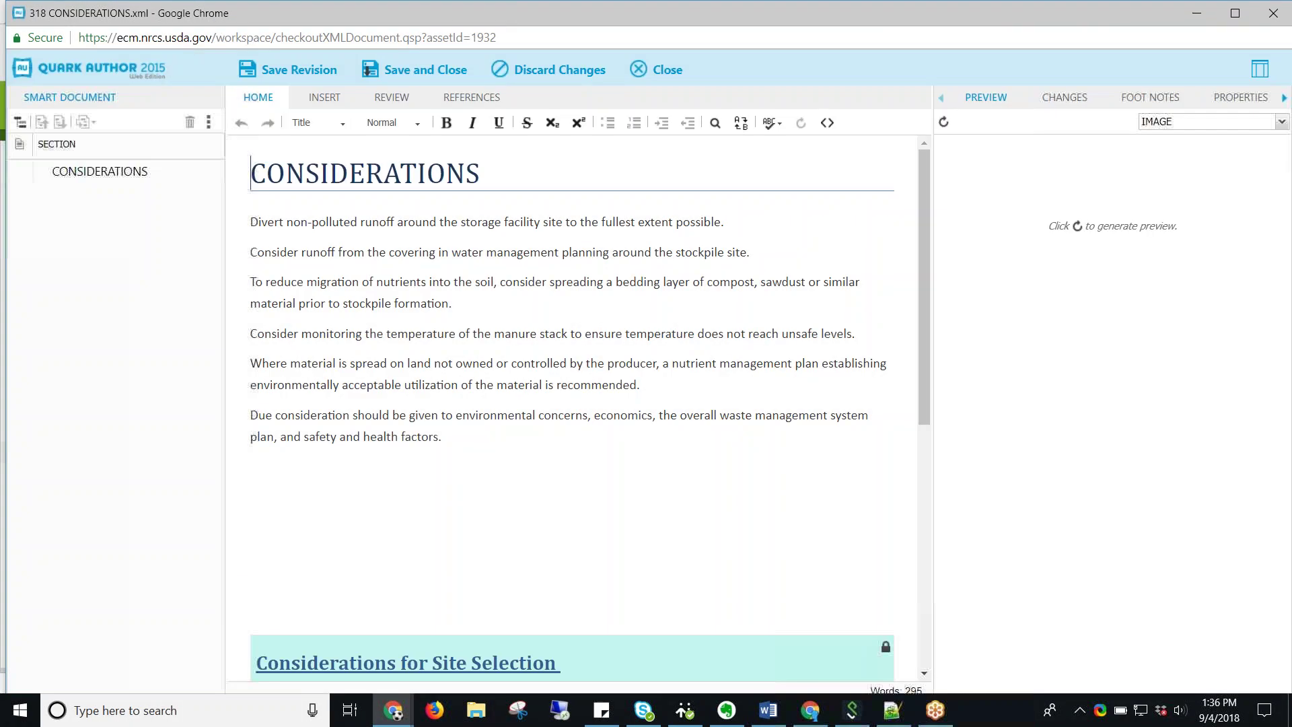
Delete the empty lines between the last CONSIDERATIONS paragraph and the Considerations for Site Selection component
scroll(507, 488, "down", 1)
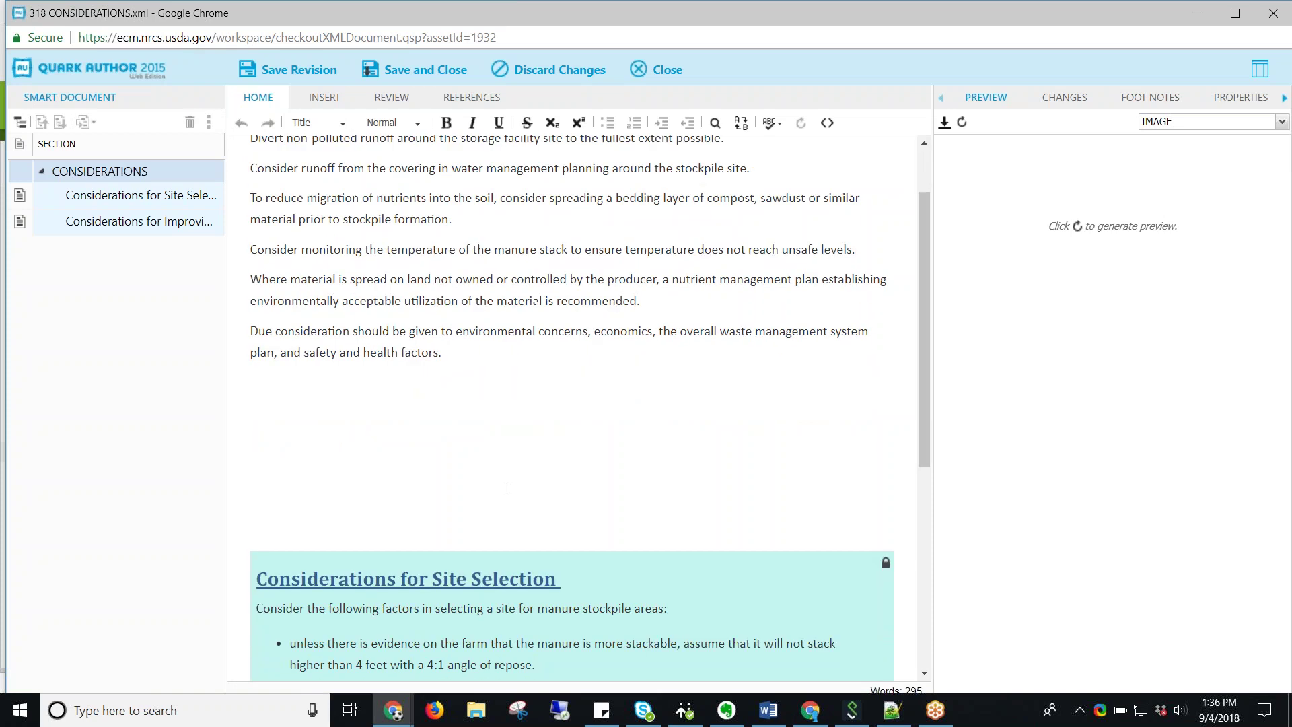
left_click(263, 536)
left_click(322, 101)
left_click(391, 97)
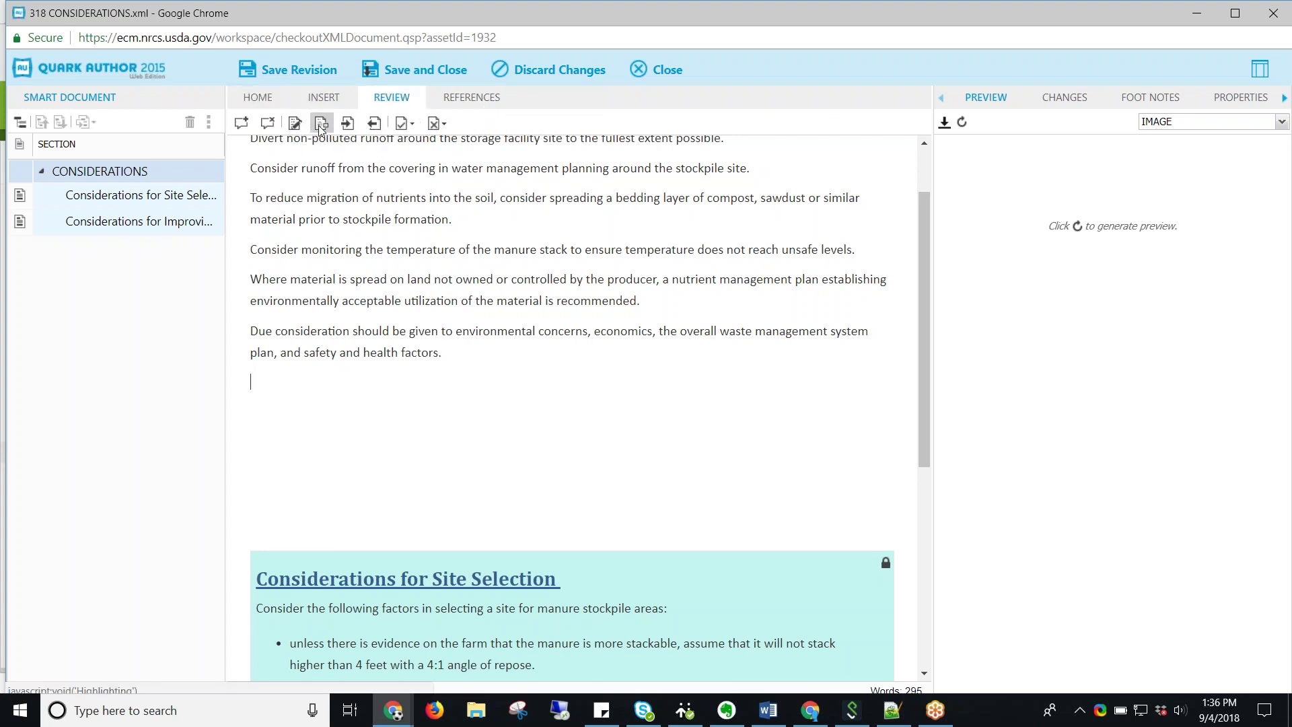
key("Return")
key("Return")
key("BackSpace")
key("BackSpace")
key("BackSpace")
key("BackSpace")
key("BackSpace")
key("BackSpace")
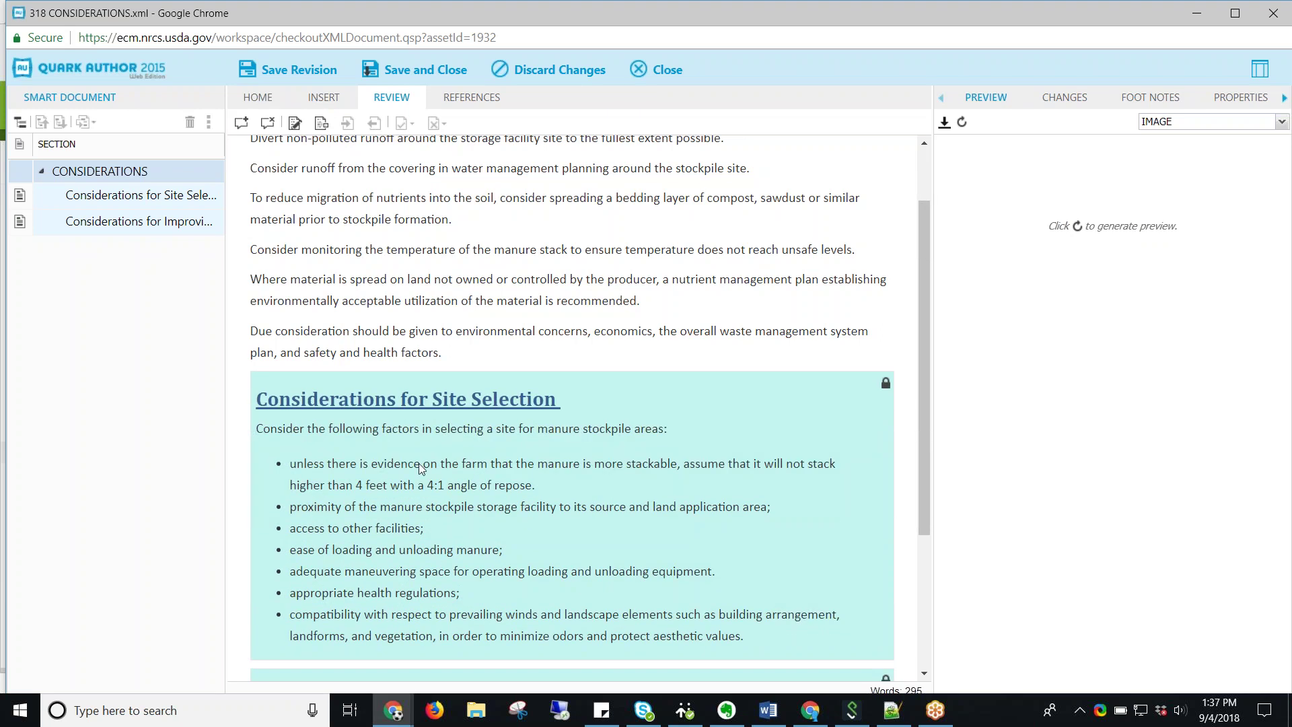
Generate a PDF preview of the CONSIDERATIONS component, and save and check it in as Draft, major version 4.0
left_click(1179, 121)
left_click(1159, 161)
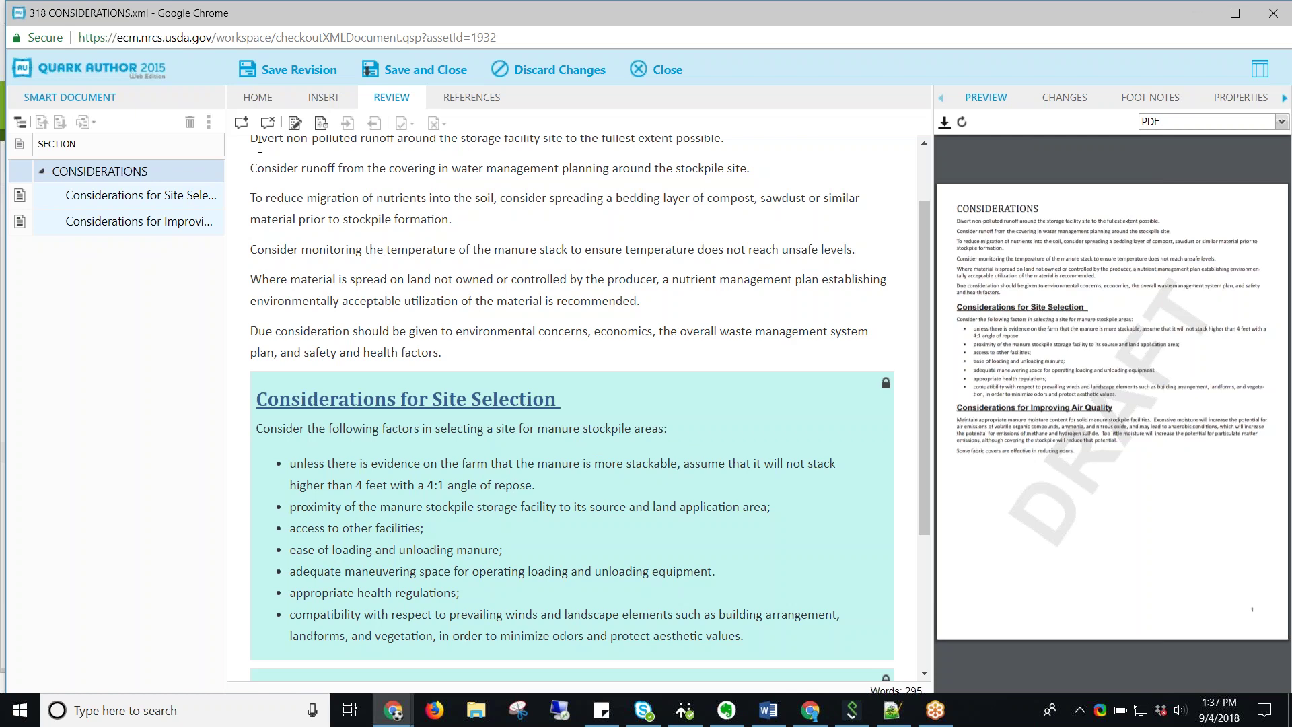
left_click(427, 71)
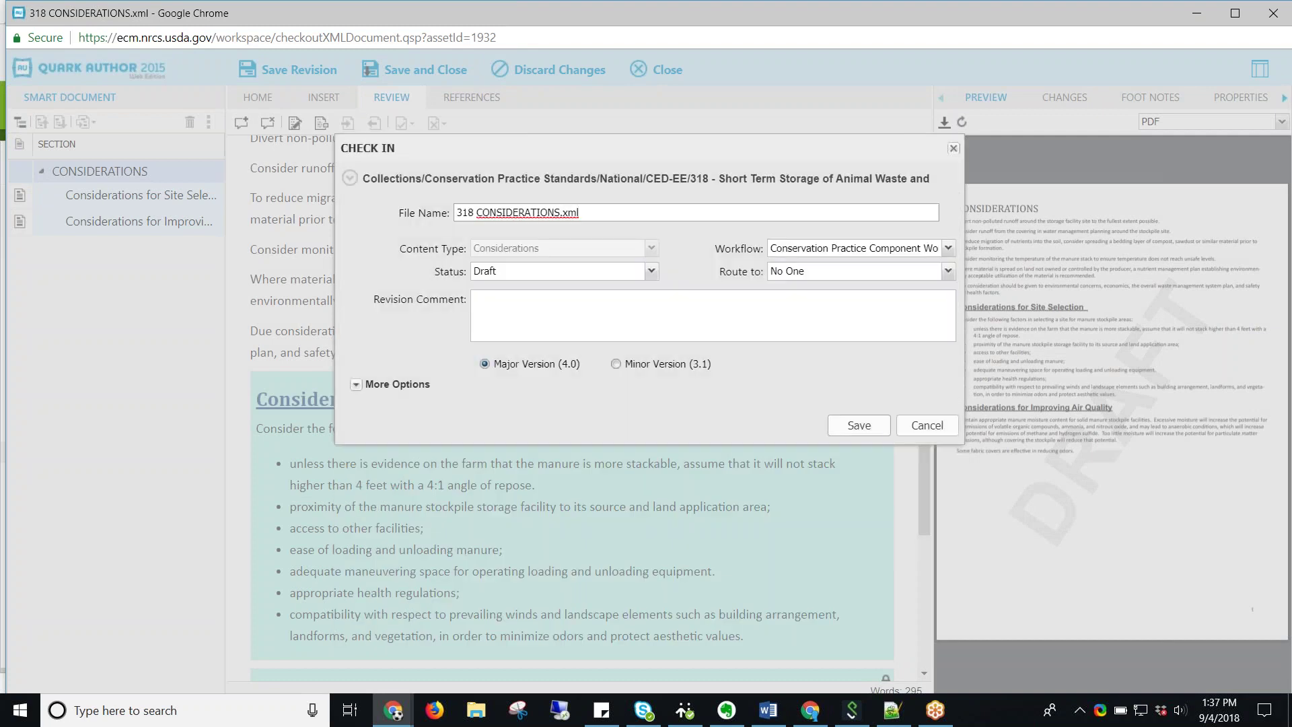
left_click(875, 429)
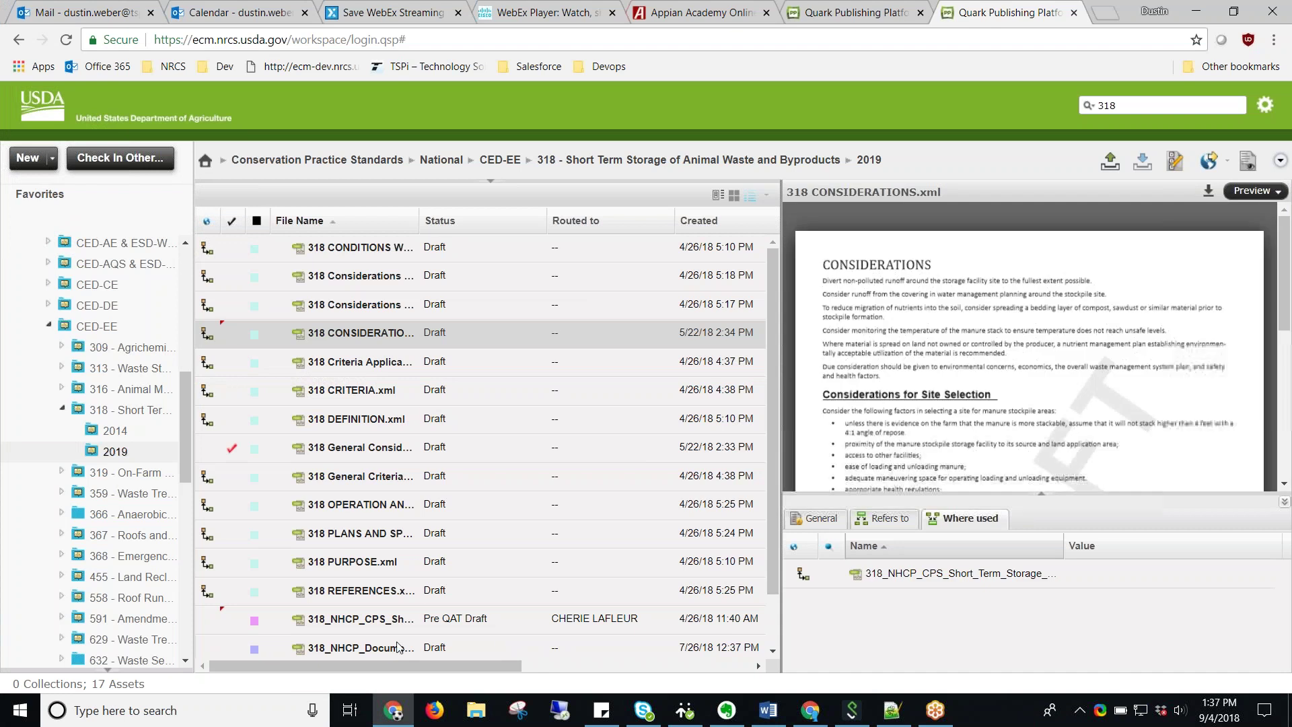
Check out 318_NHCP_CPS_Short_Term_Storage_Of_Animal_Waste_A.xml and generate its preview as PDF
left_click(379, 629)
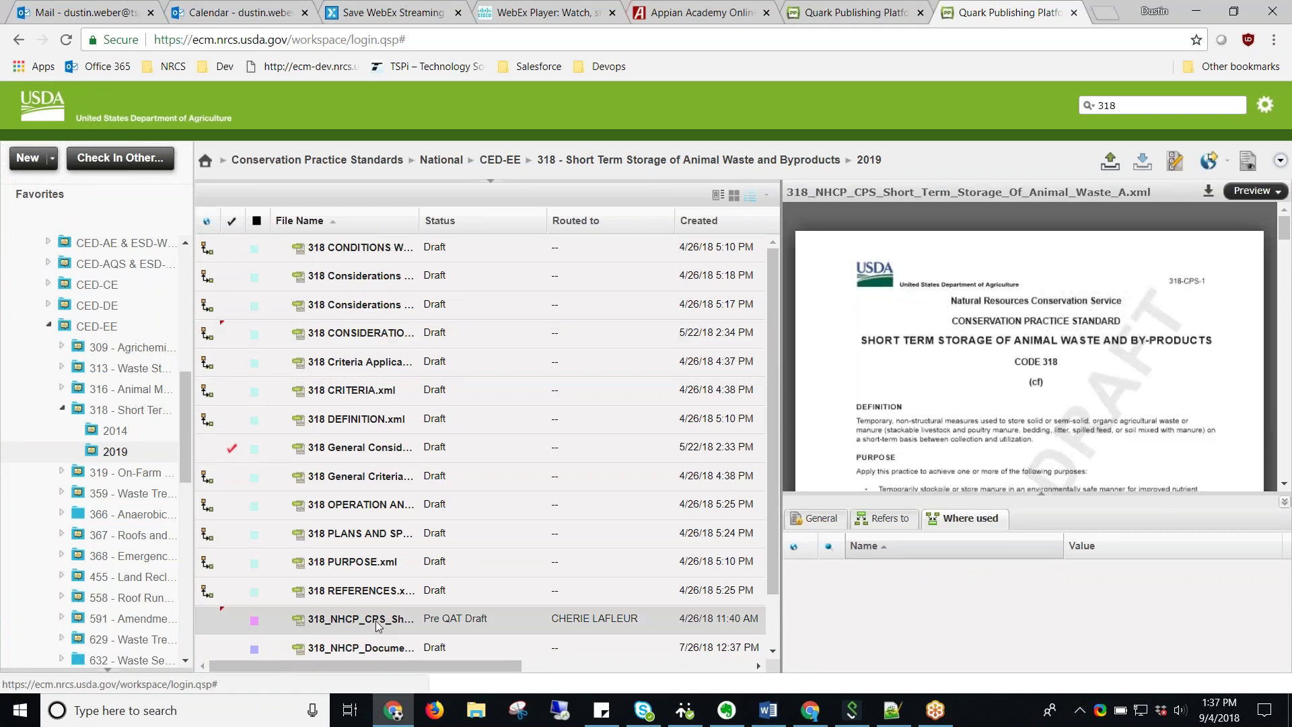
right_click(379, 627)
left_click(423, 269)
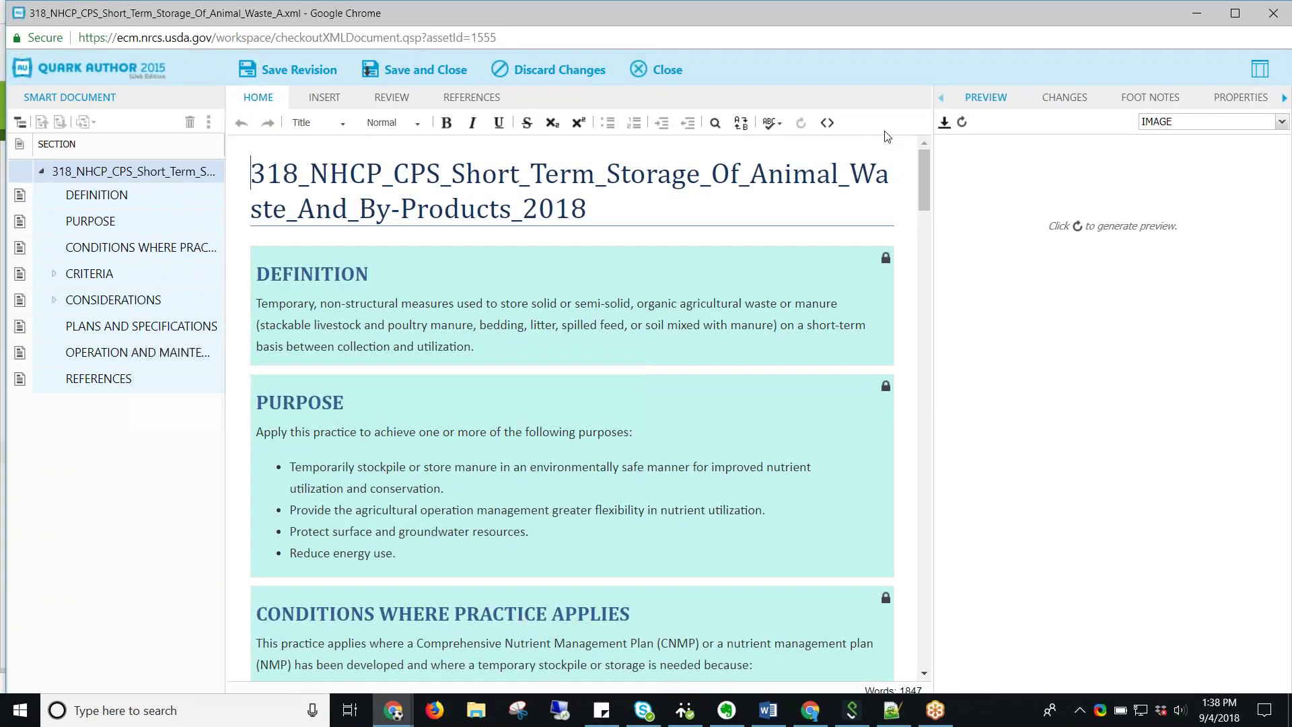
left_click(1201, 121)
left_click(1177, 158)
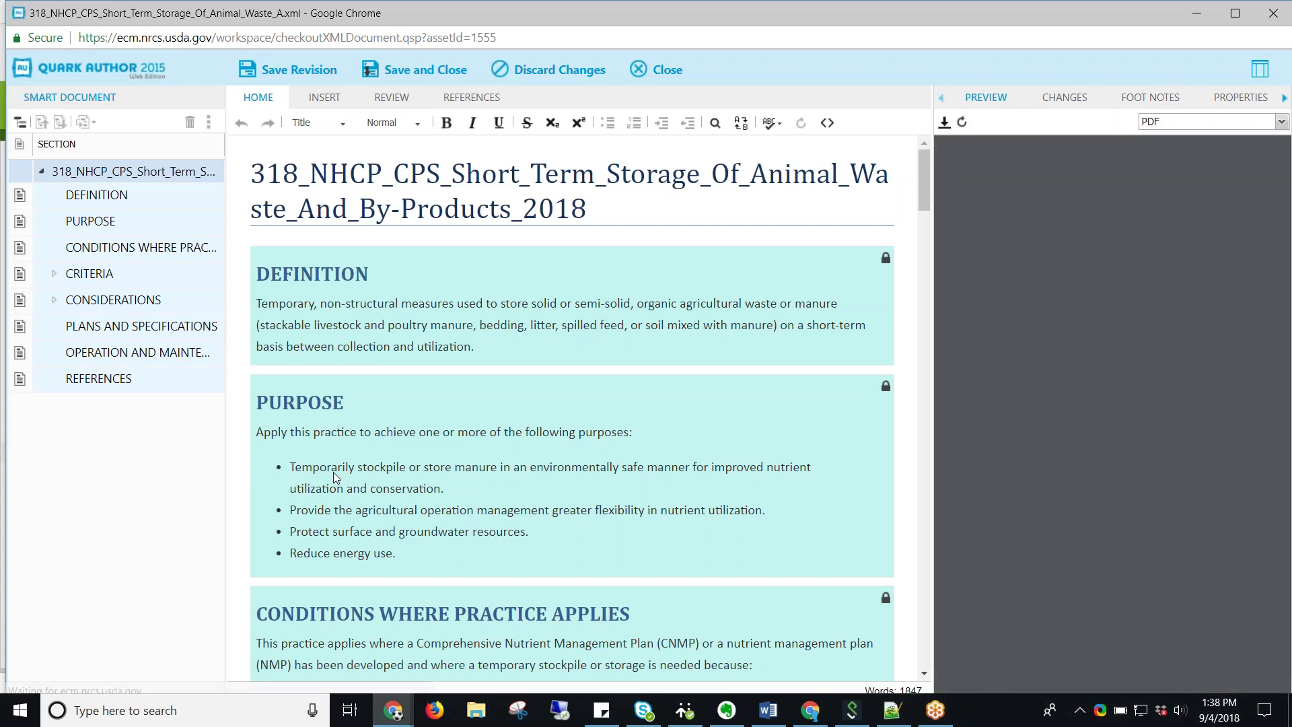
Check the spacing between the CONSIDERATIONS text and Considerations for Site Selection in the full document's PDF preview
scroll(1004, 421, "down", 10)
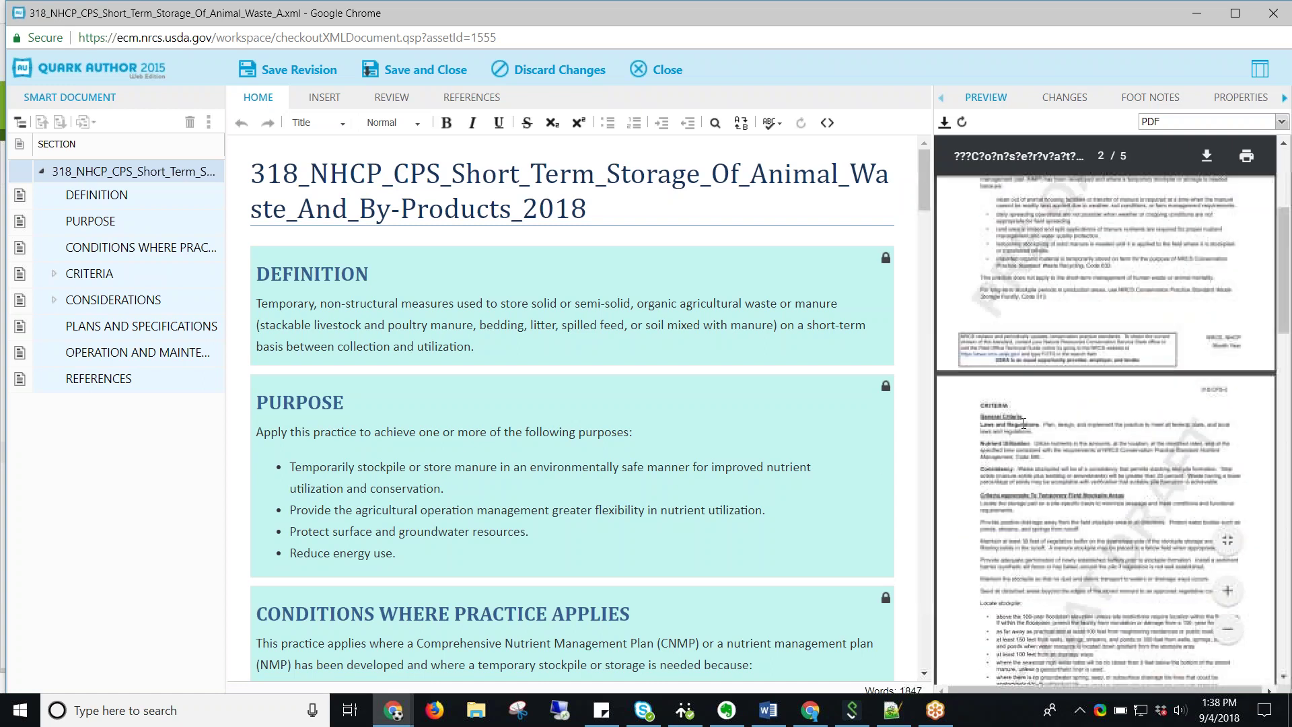
scroll(1031, 425, "down", 5)
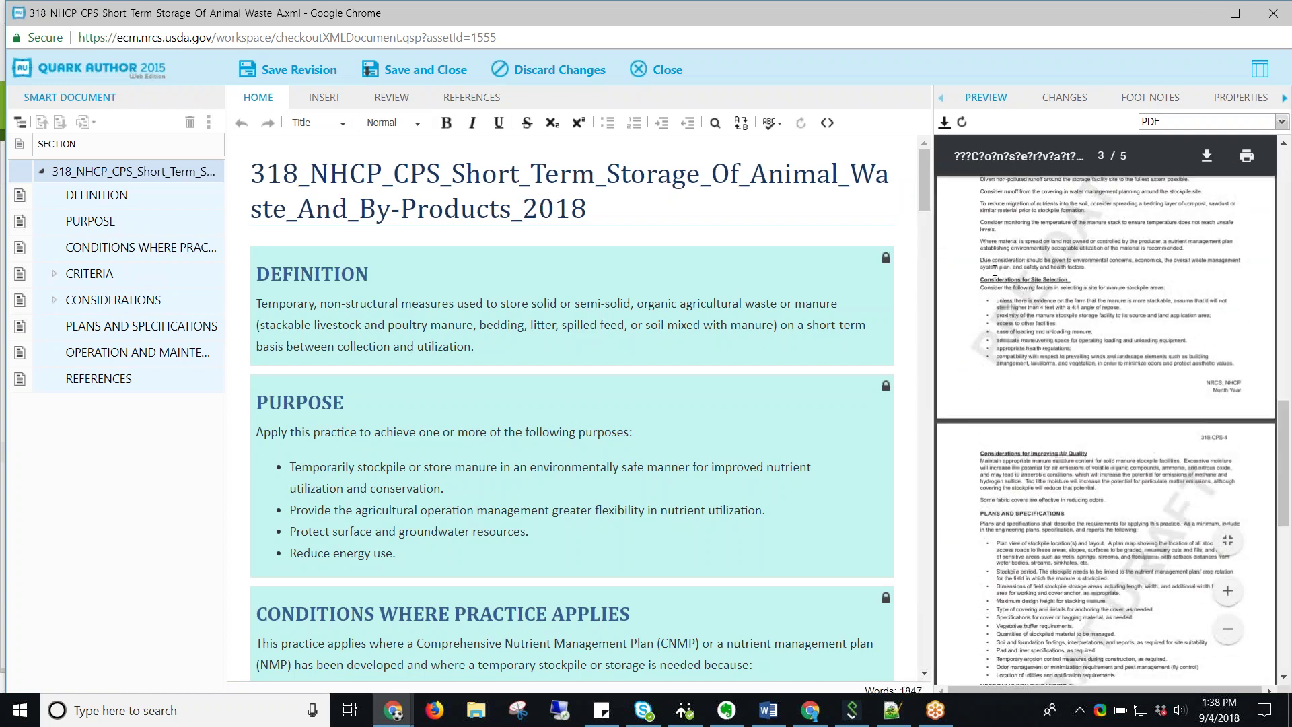
scroll(1022, 322, "up", 4)
left_click_drag(981, 275, 996, 383)
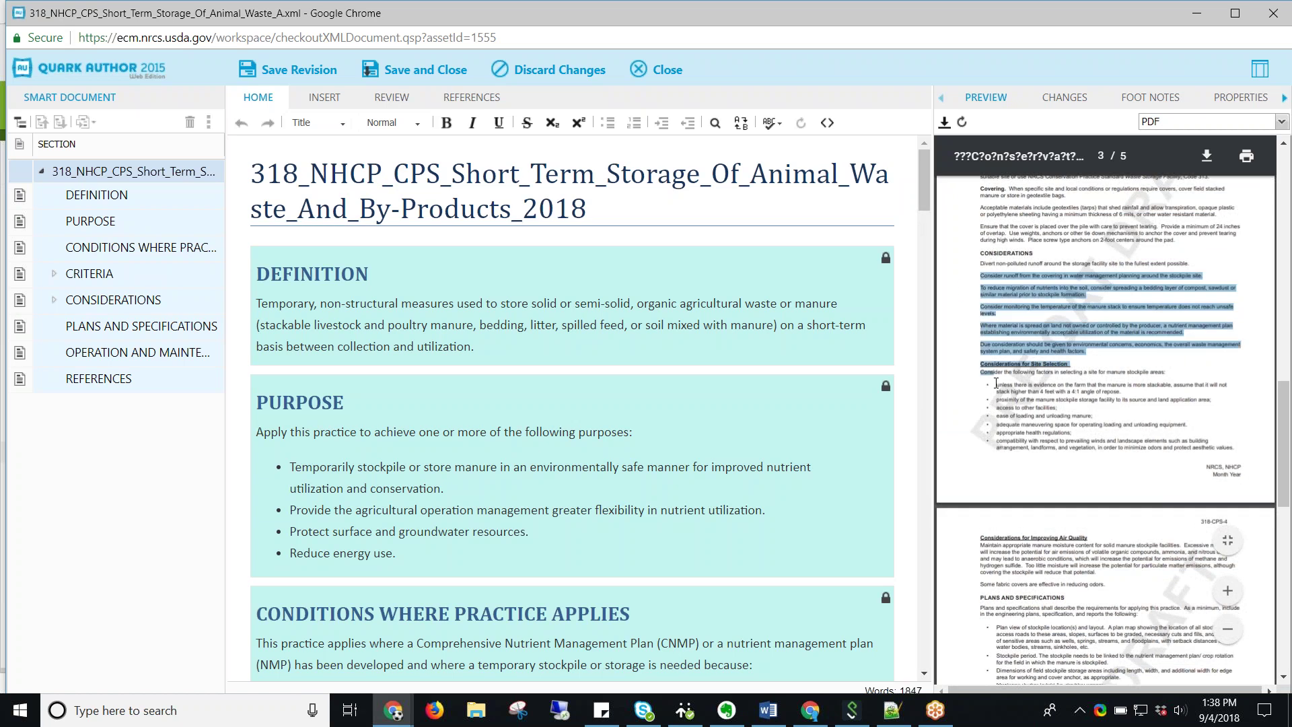
left_click(1084, 362)
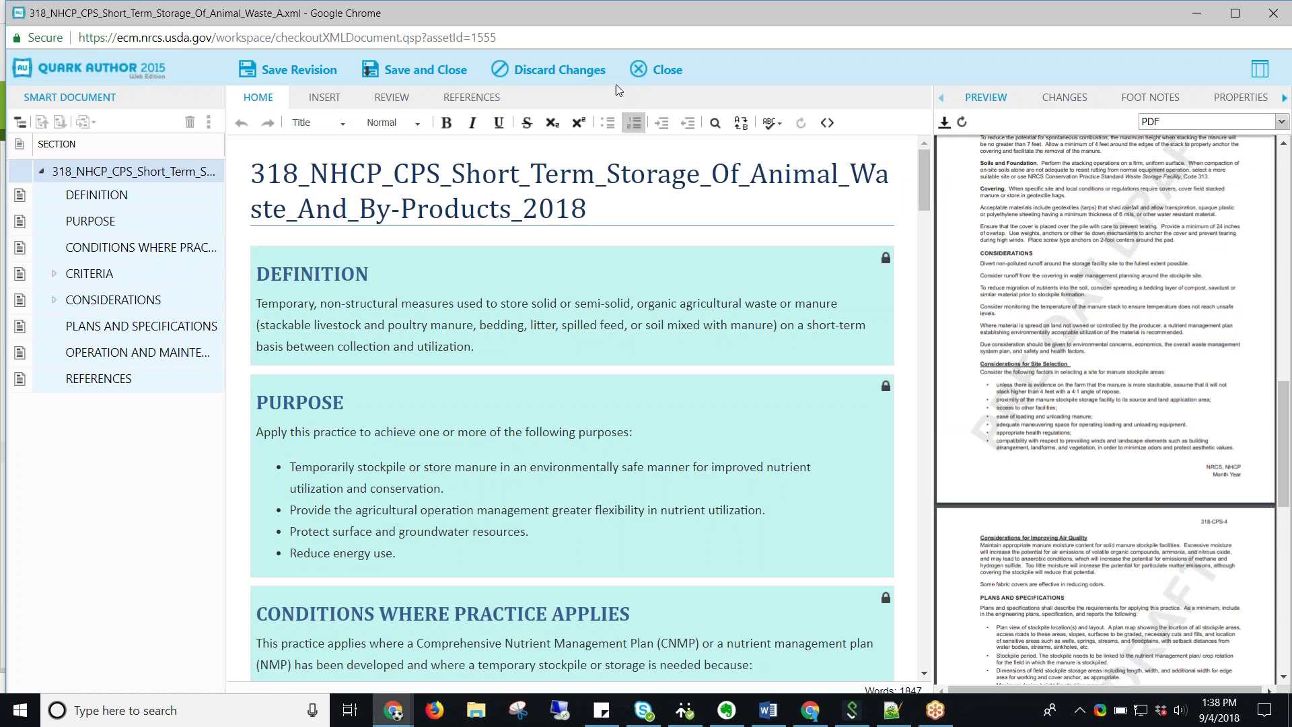
Start discarding the document's changes, decline so it stays open, and return to the first page of the PDF preview
left_click(594, 70)
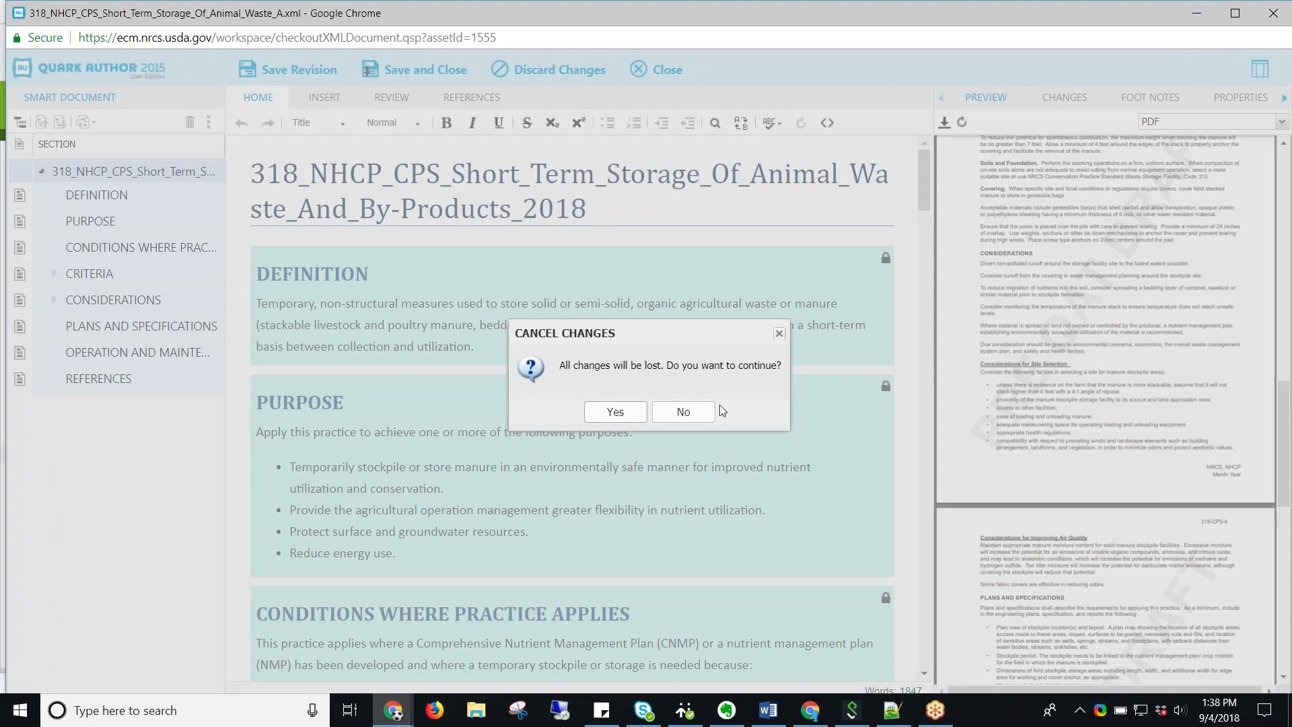
left_click(693, 412)
scroll(1111, 388, "up", 10)
scroll(1111, 388, "up", 6)
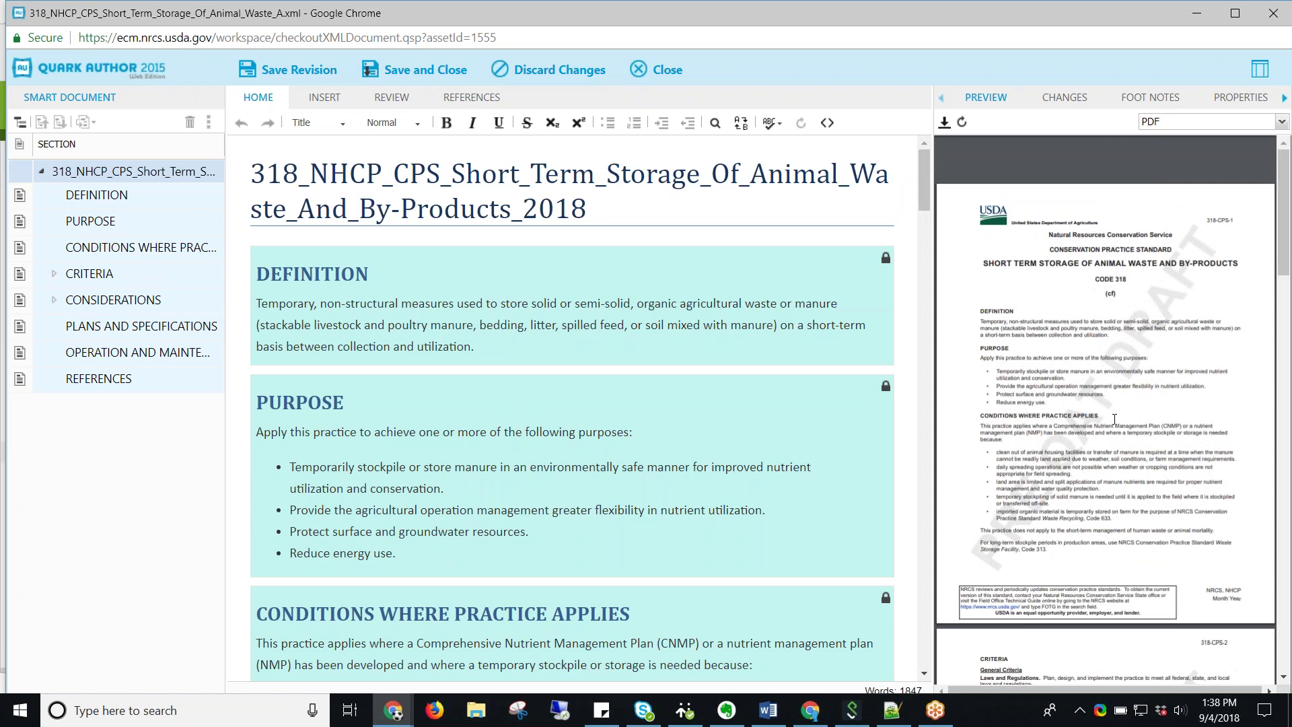
View the remaining pages of the 318 document's PDF preview and discard the document's changes to close it
scroll(1115, 418, "down", 20)
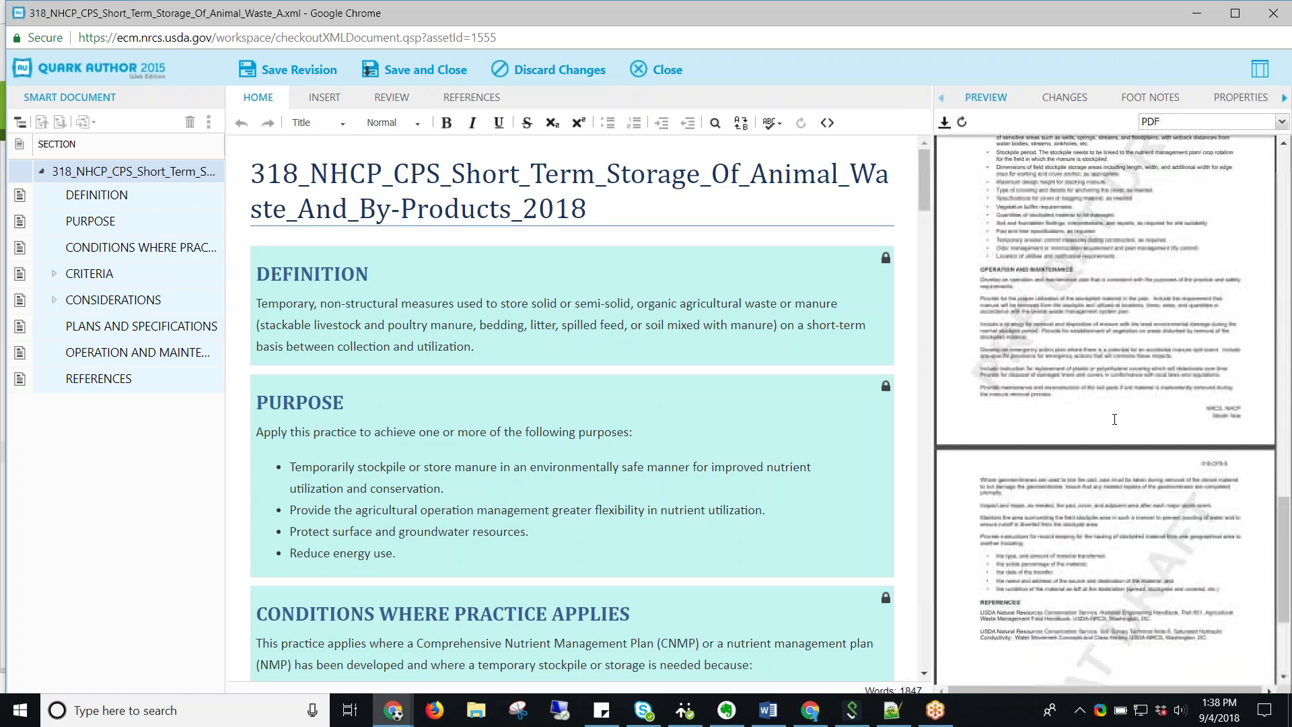
left_click(548, 69)
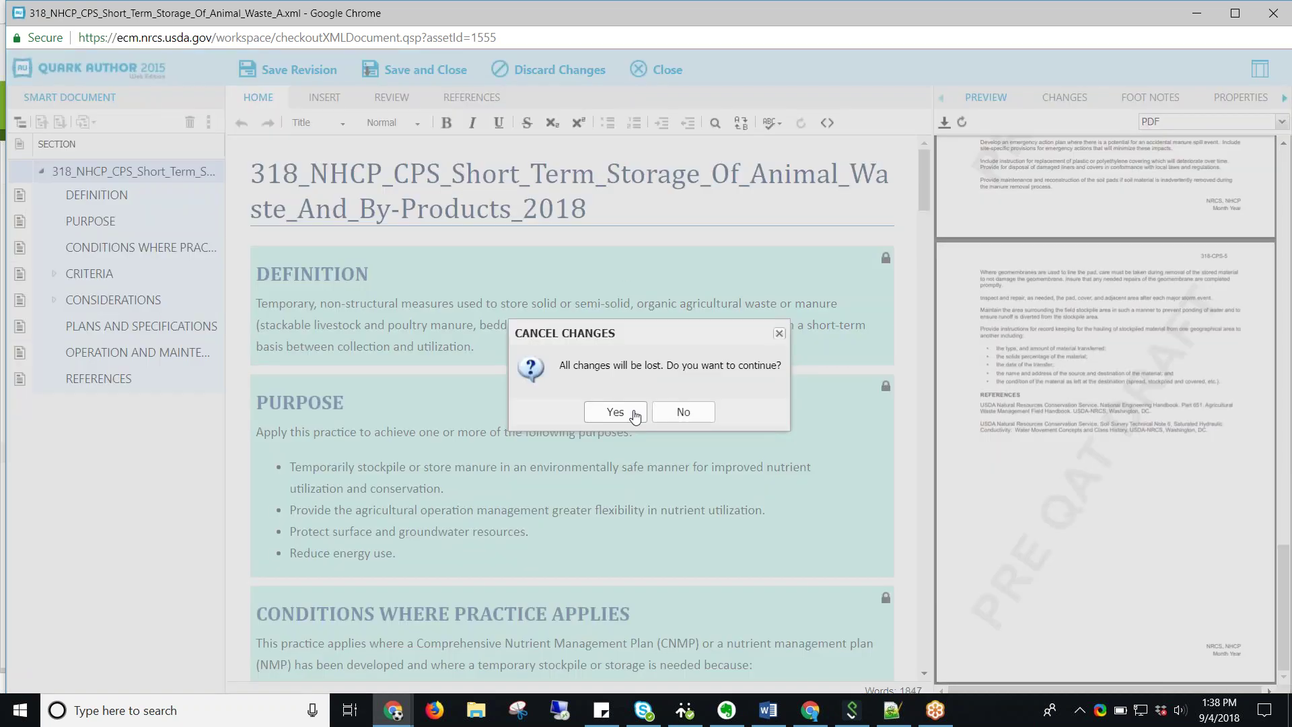
left_click(625, 416)
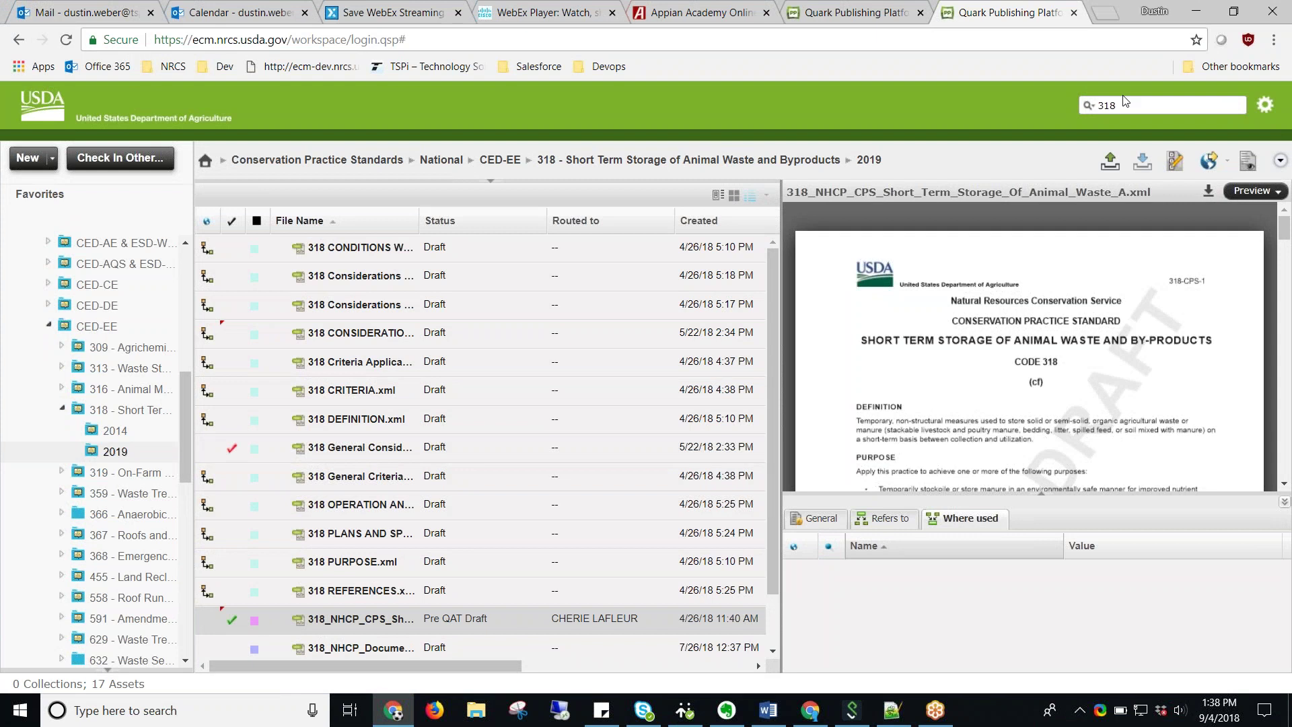
Search the assets for 629 and open the collection containing 629_NHCP_CPS_Waste_Treatment_2018.xml
left_click_drag(1144, 106, 1059, 112)
type("629")
key("Return")
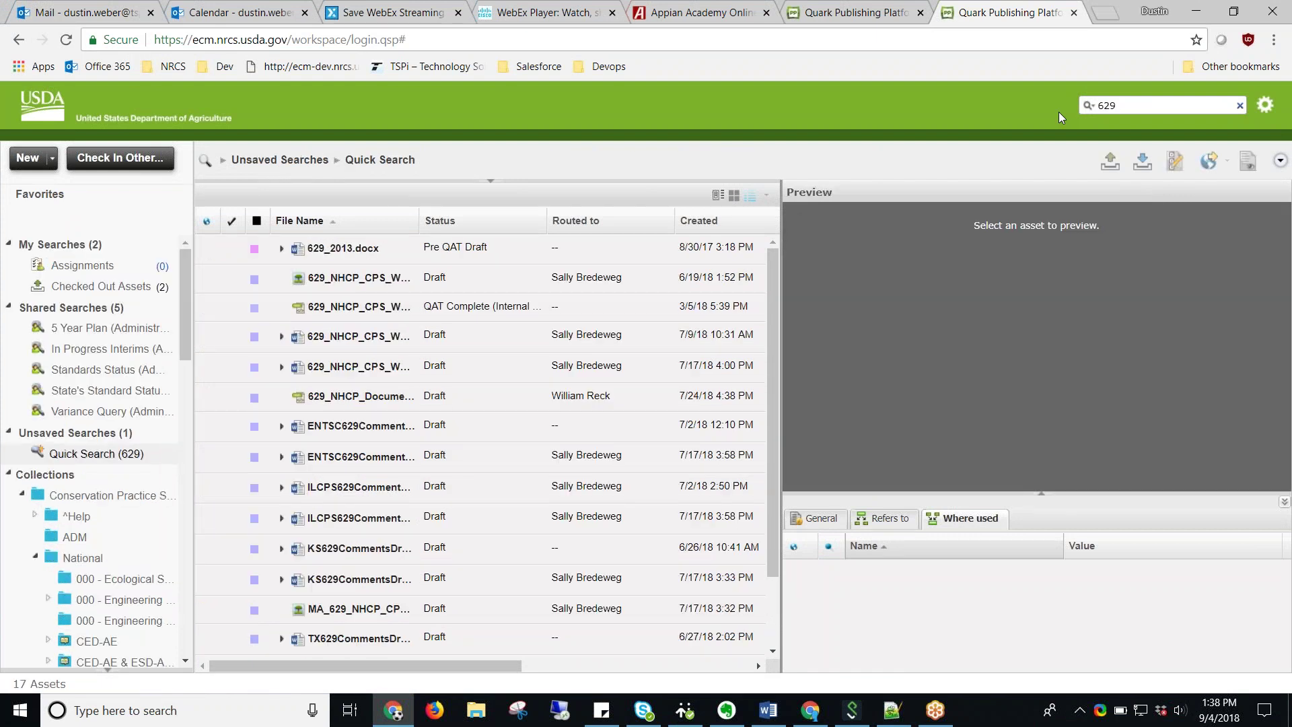
right_click(381, 316)
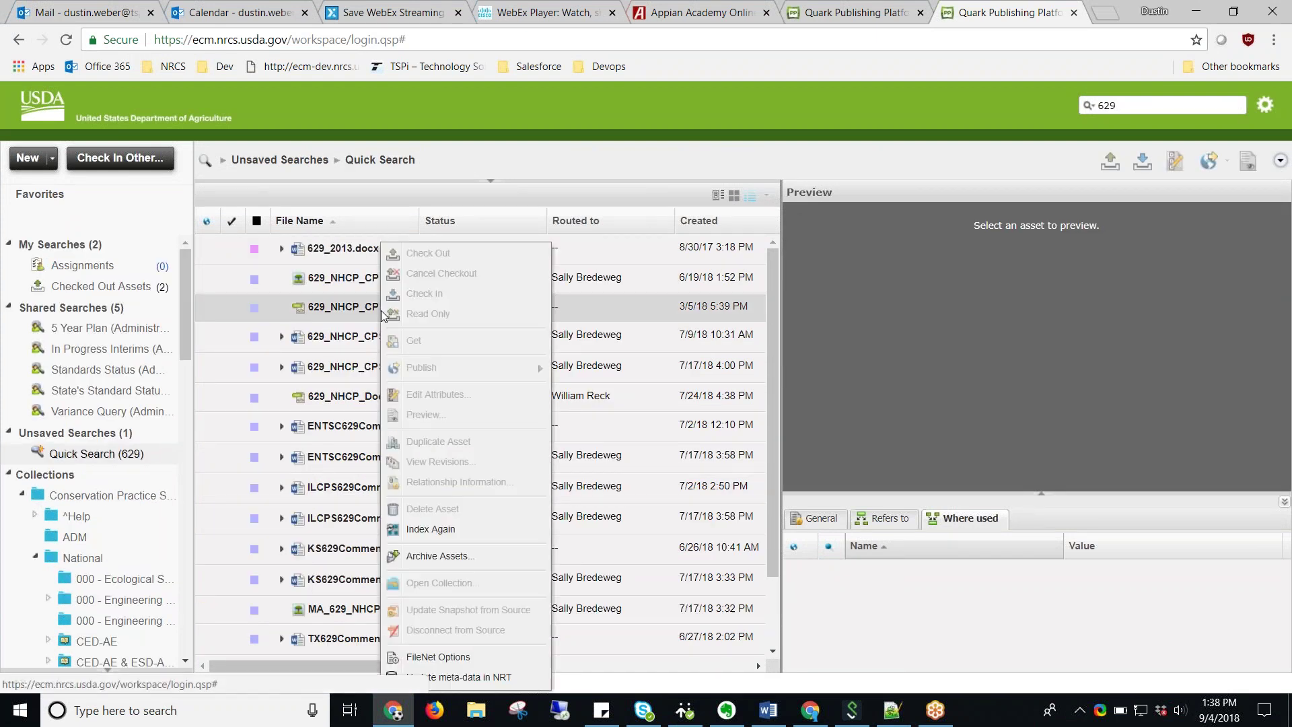
left_click(444, 582)
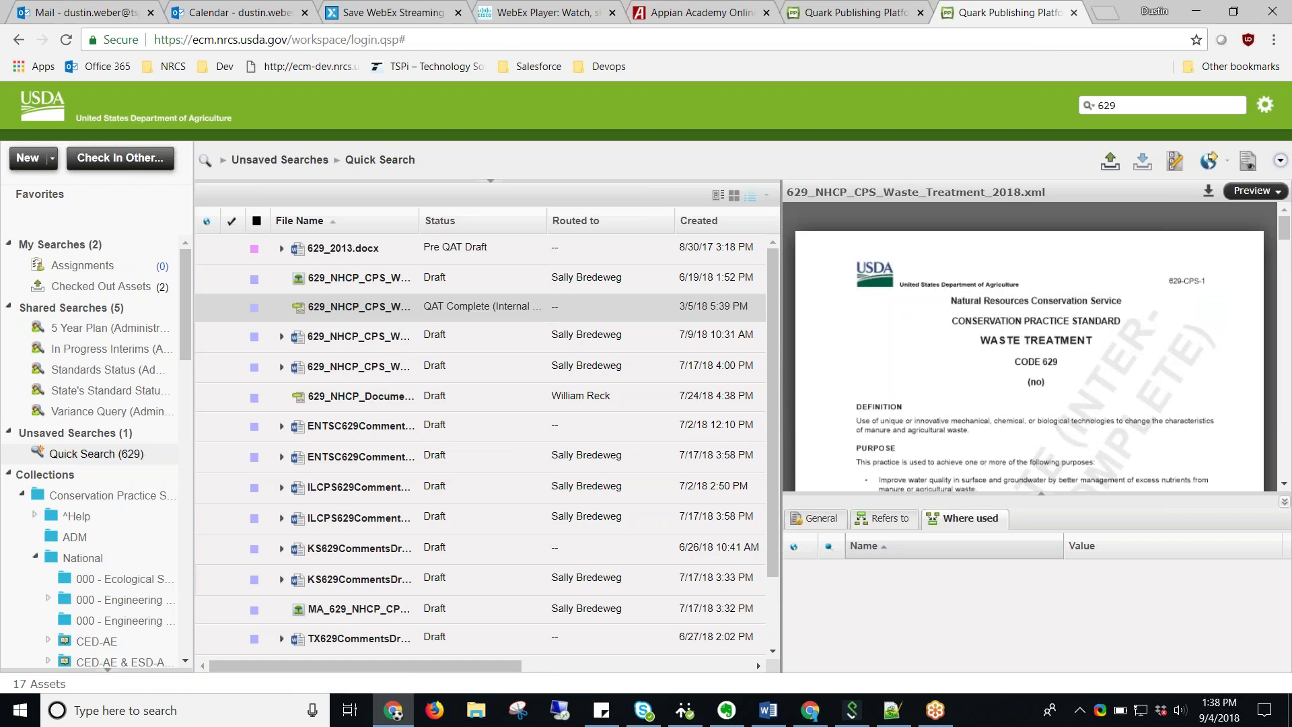
right_click(362, 313)
left_click(433, 581)
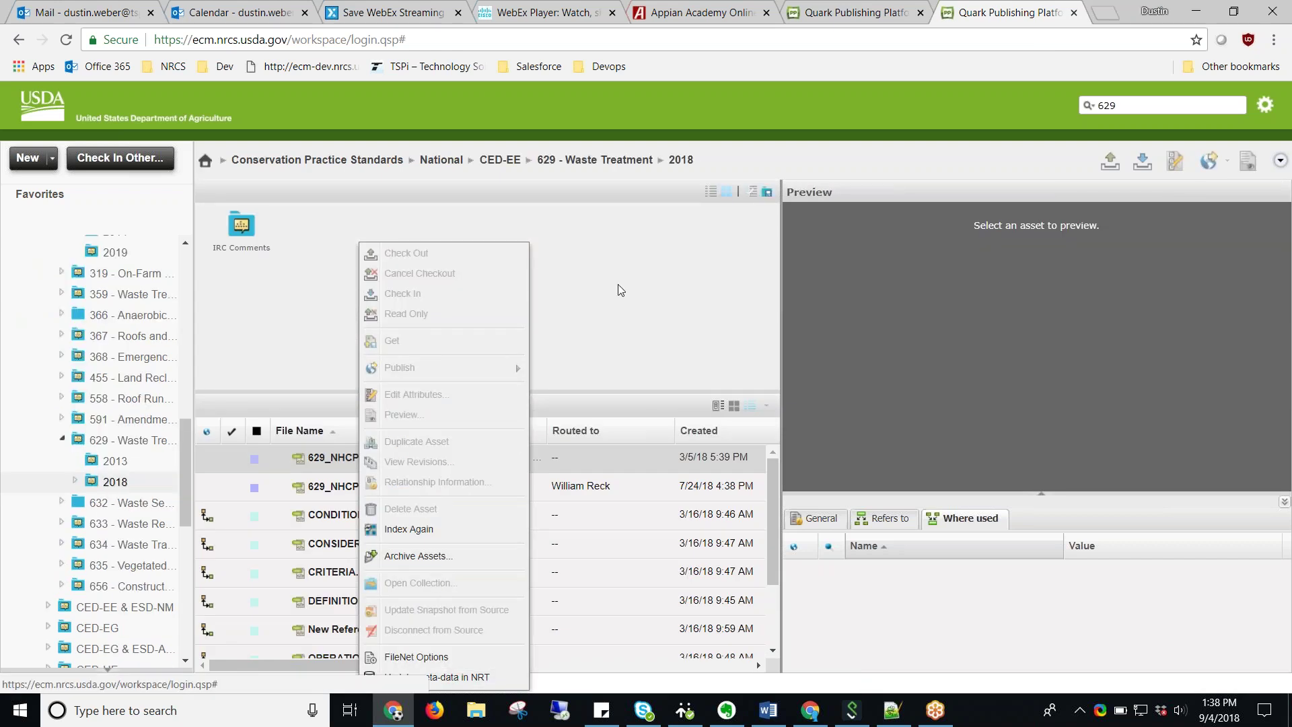
Look through the preview of 629_NHCP_CPS_Waste_Treatment_2018.xml, check the document out and acknowledge the check-out warning
scroll(1024, 343, "down", 4)
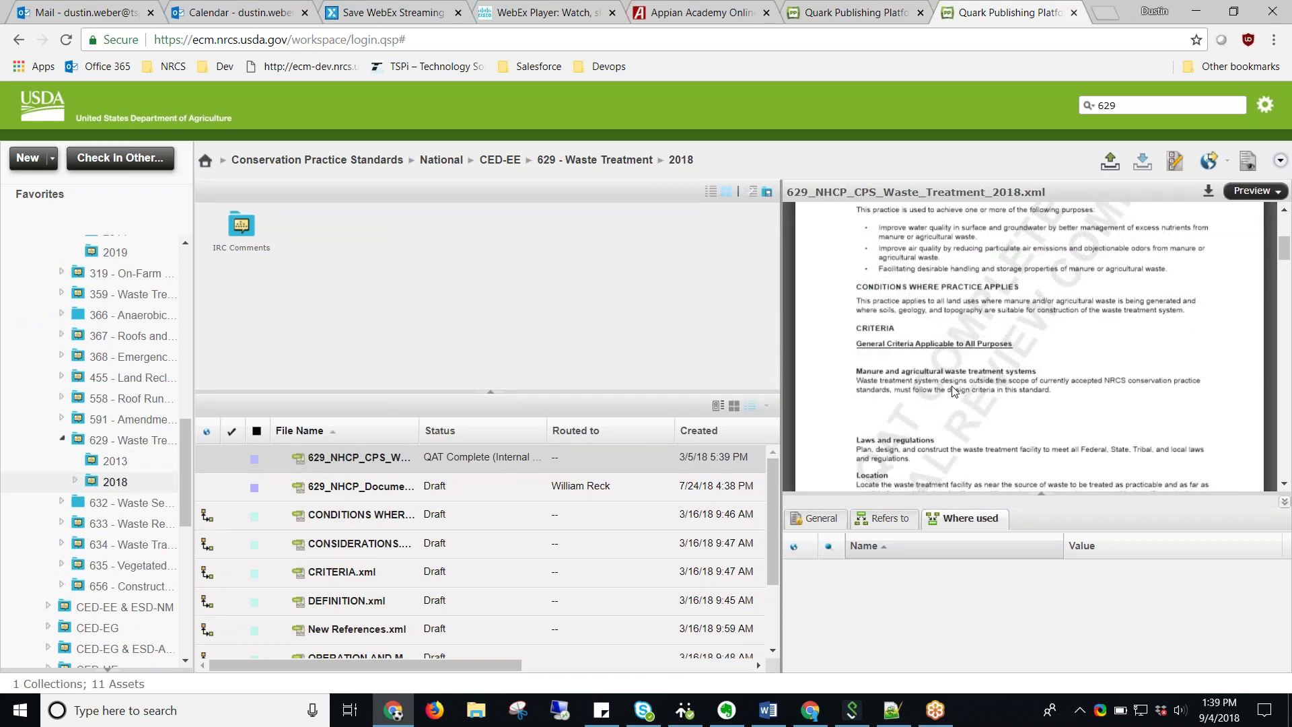
scroll(937, 358, "down", 1)
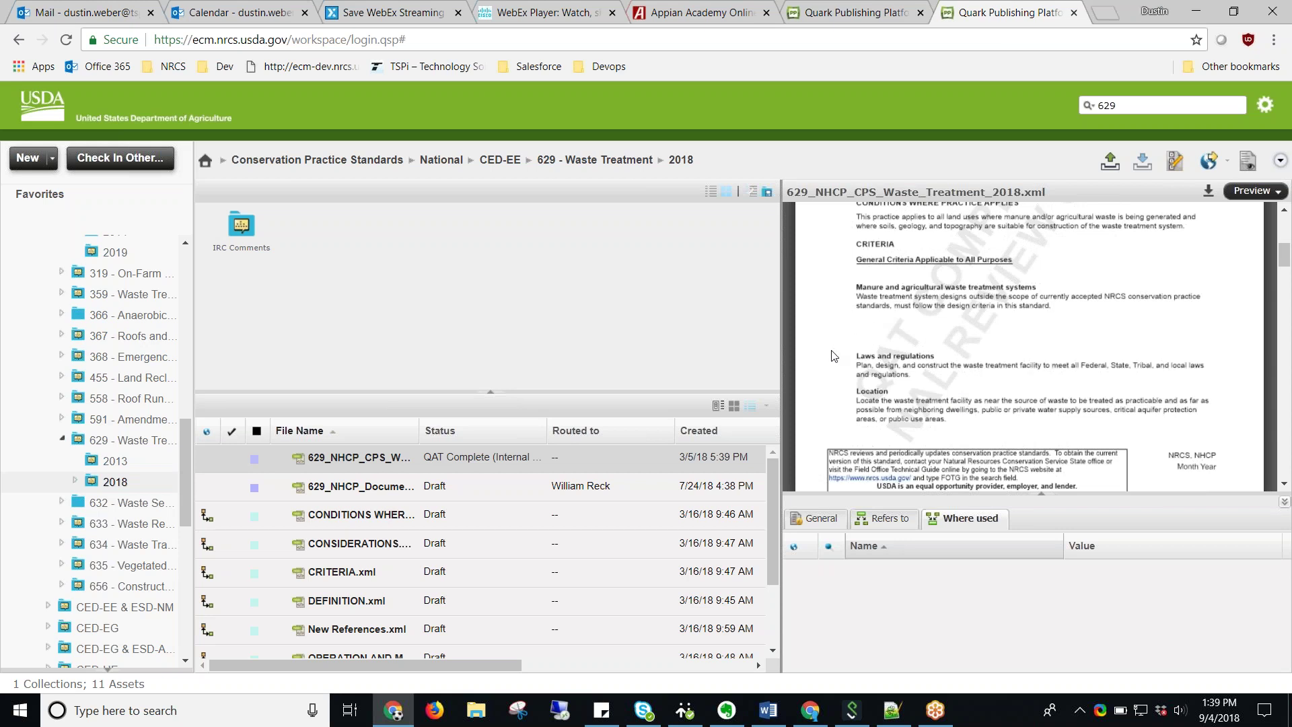
scroll(897, 321, "down", 5)
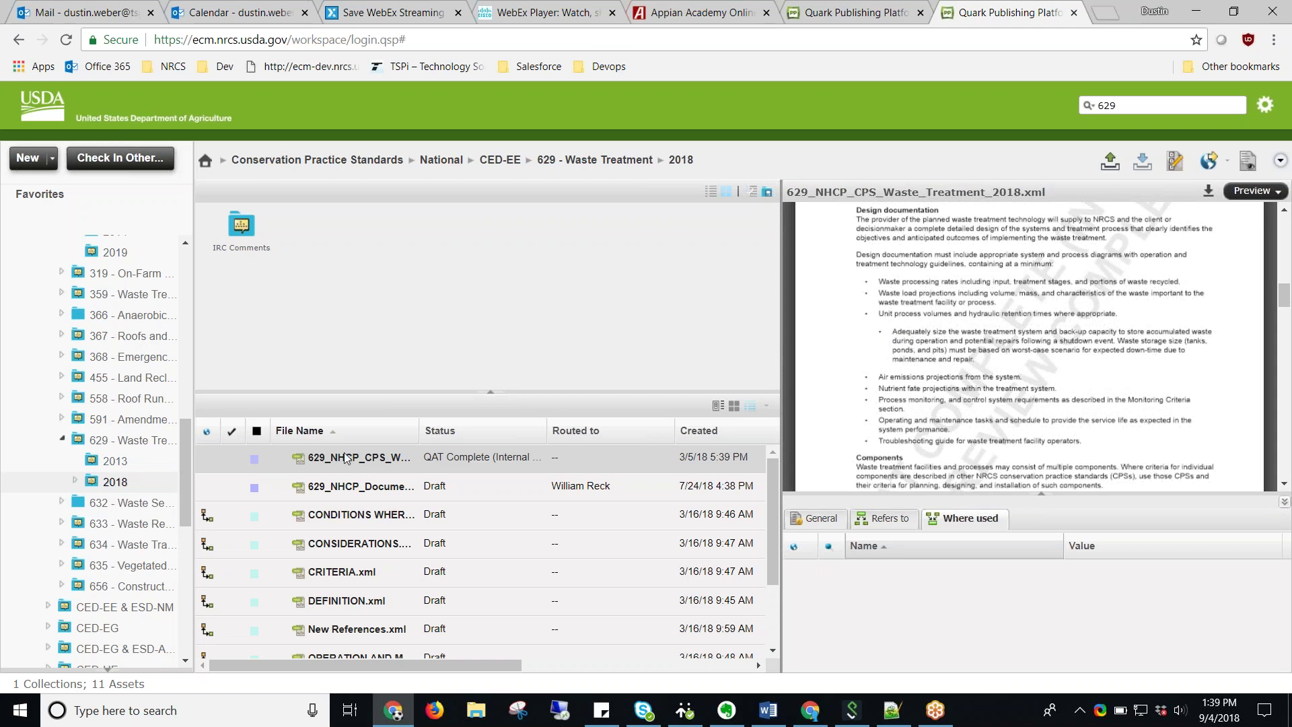
right_click(395, 459)
left_click(441, 253)
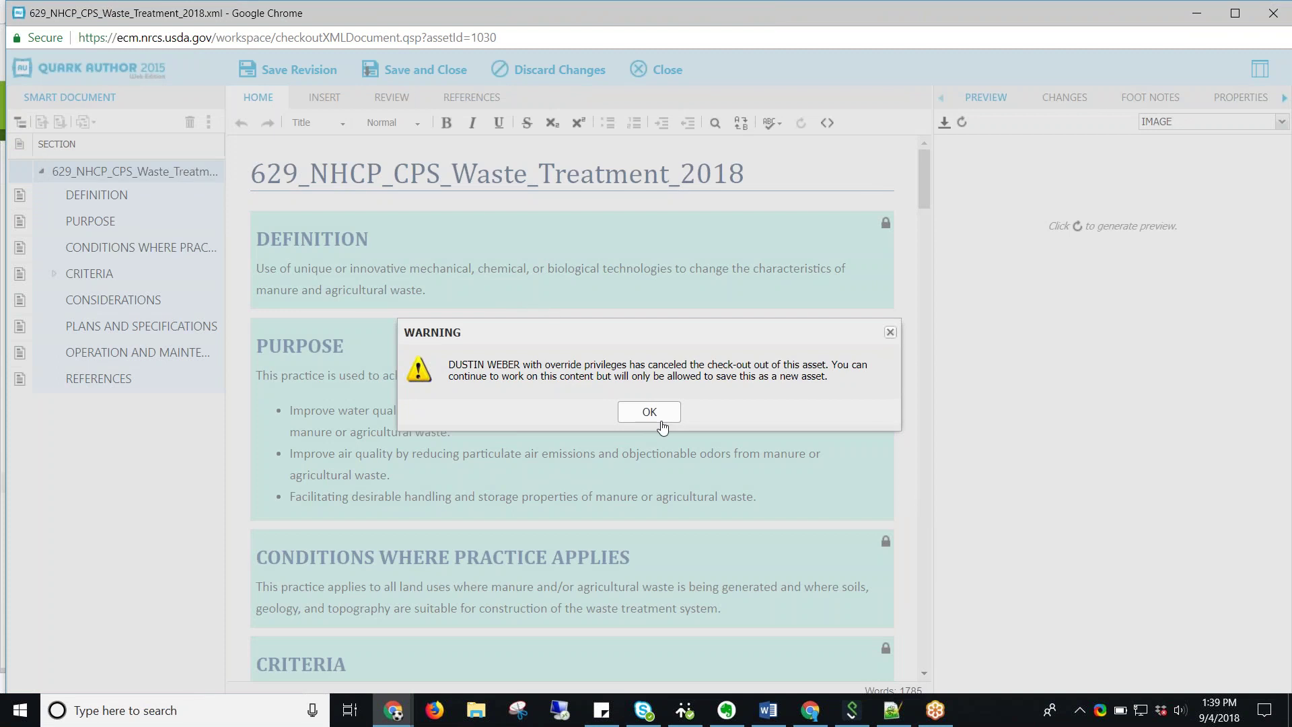
left_click(652, 412)
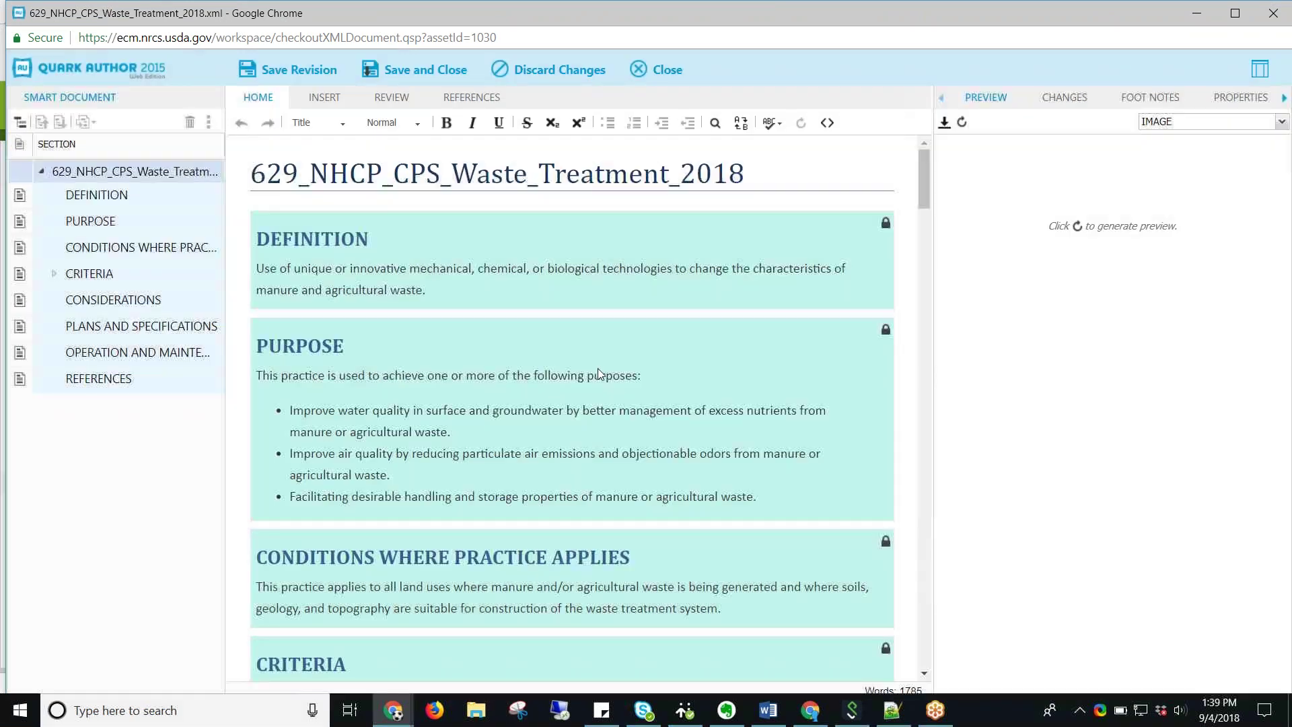
Check out the CRITERIA component of the 629 document and generate its preview as PDF
left_click(598, 367)
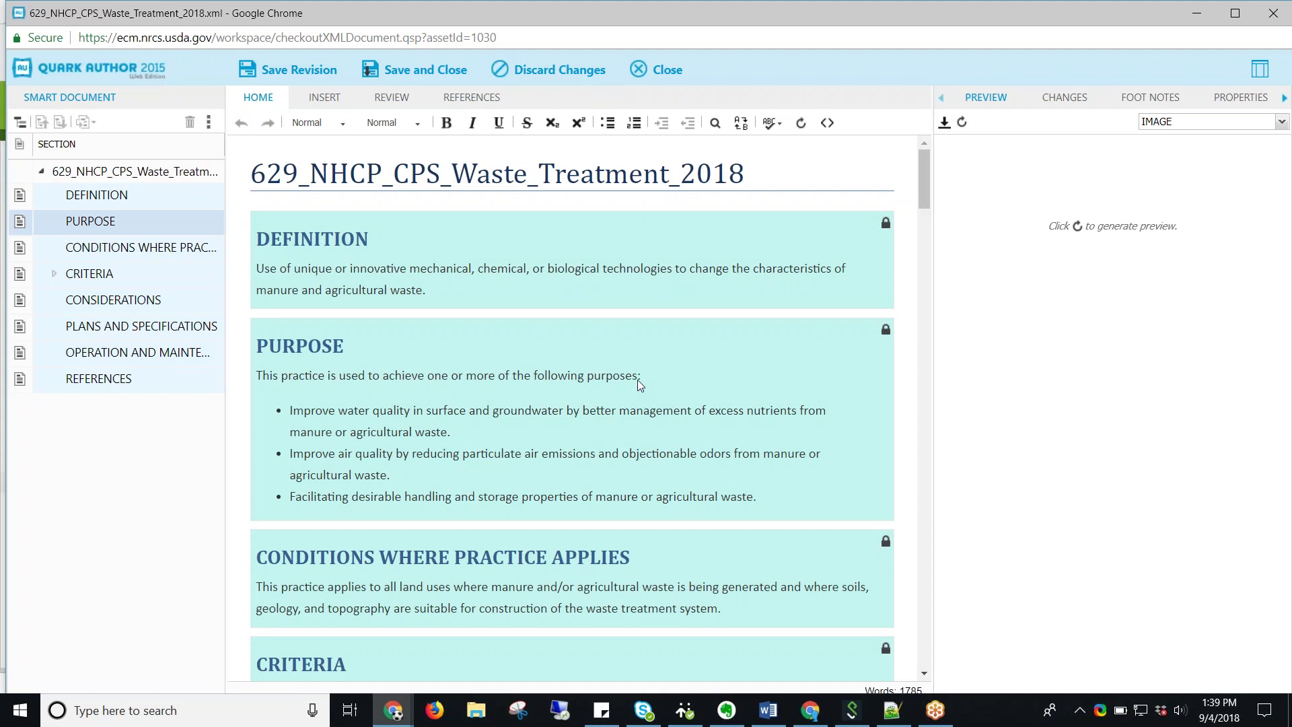
left_click(499, 515)
scroll(466, 506, "down", 10)
scroll(466, 497, "down", 5)
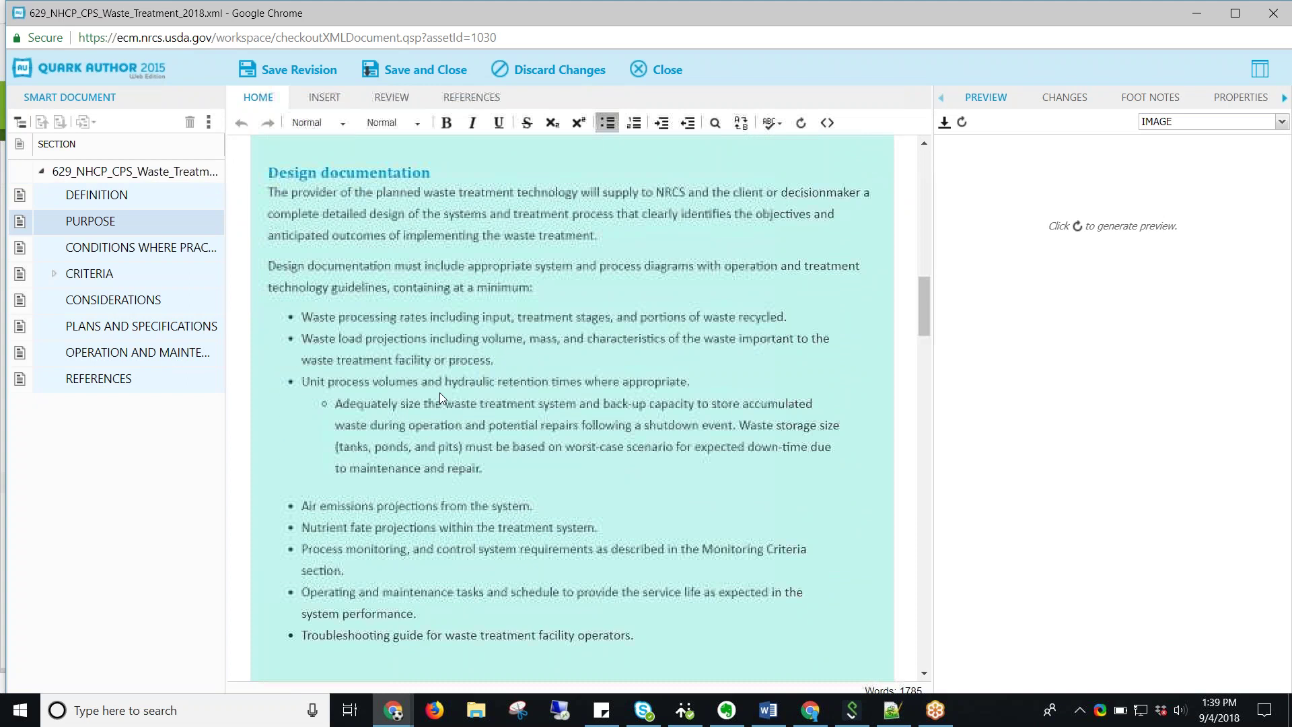
right_click(97, 276)
left_click(118, 281)
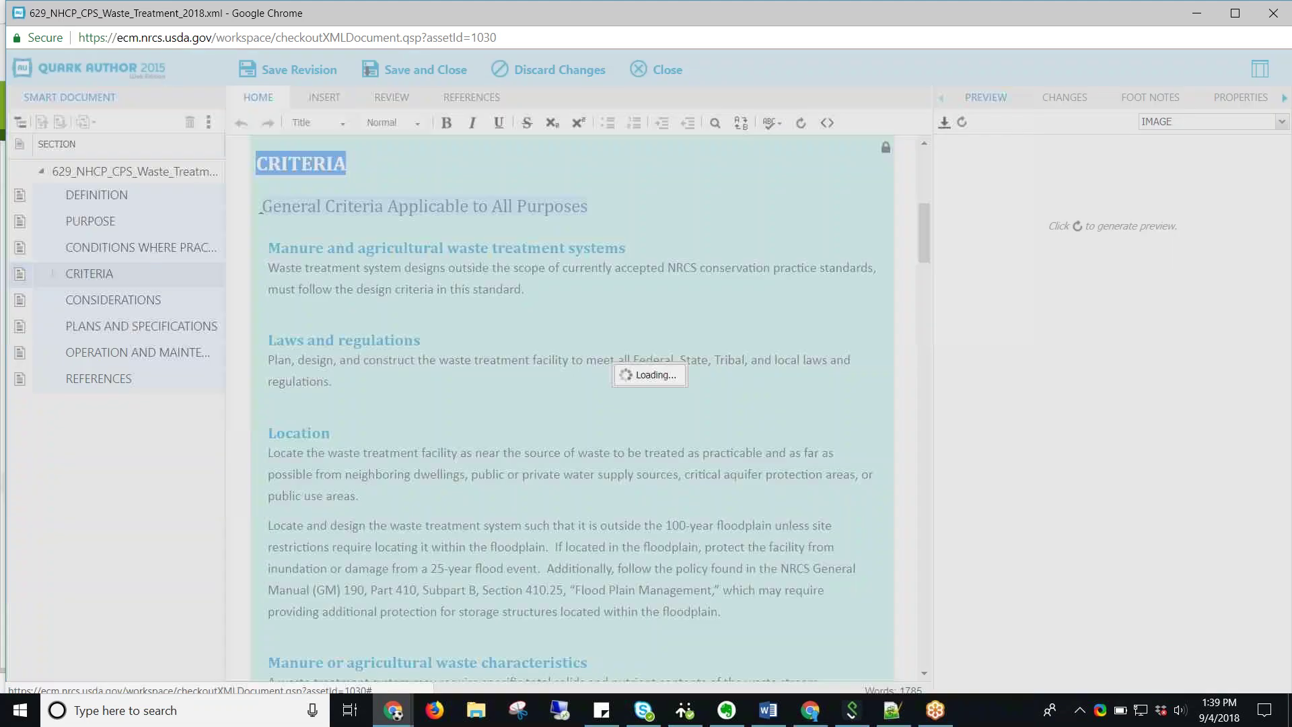
left_click(1205, 121)
left_click(1158, 154)
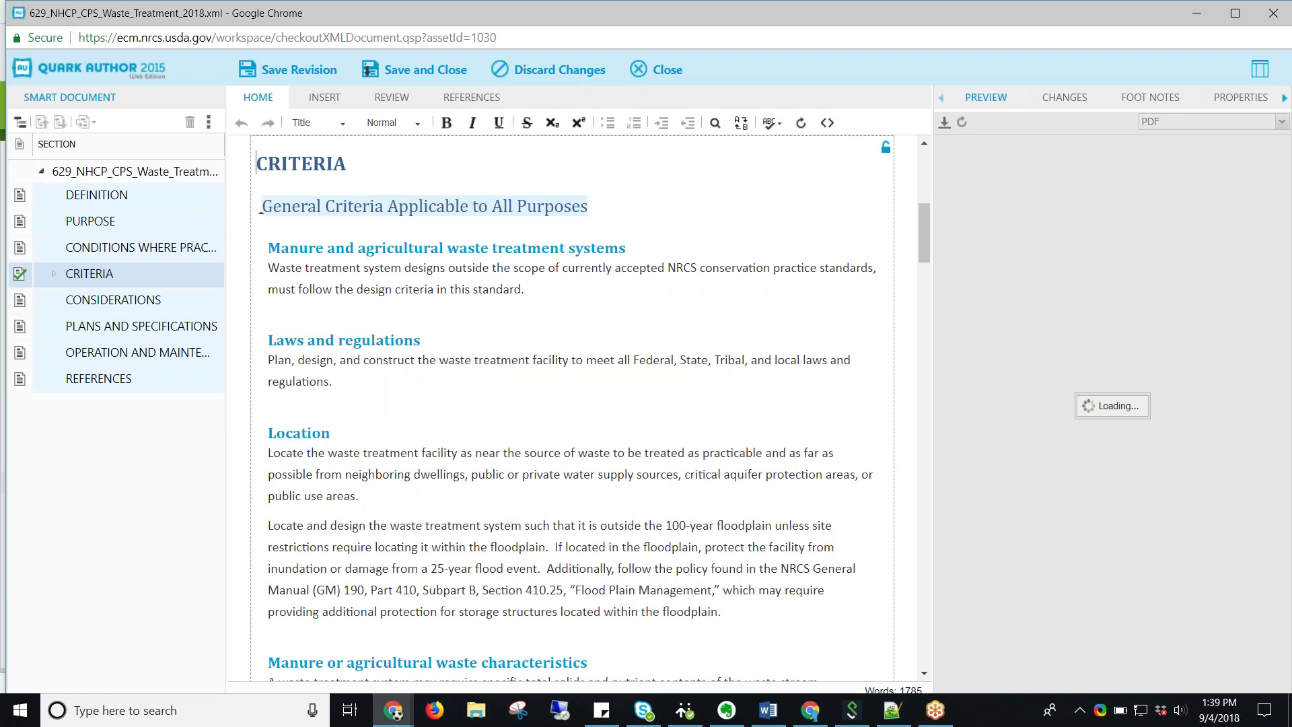
Compare the spacing around General Criteria Applicable to All Purposes and Manure and agricultural waste treatment systems in the editor and the PDF preview
left_click(281, 247)
left_click_drag(299, 206, 289, 247)
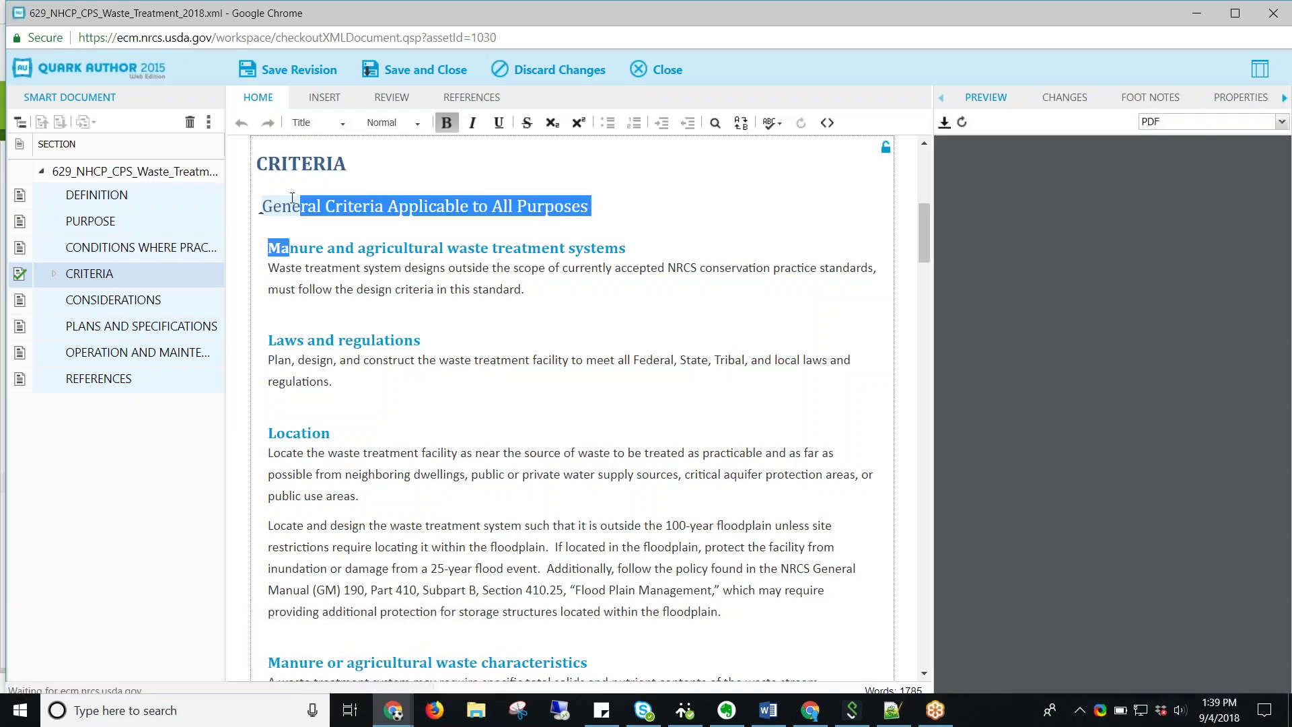
left_click(284, 289)
left_click_drag(284, 339, 268, 289)
left_click(284, 339)
left_click_drag(294, 407, 284, 289)
left_click(294, 312)
key("ctrl+shift+Right")
left_click(278, 289)
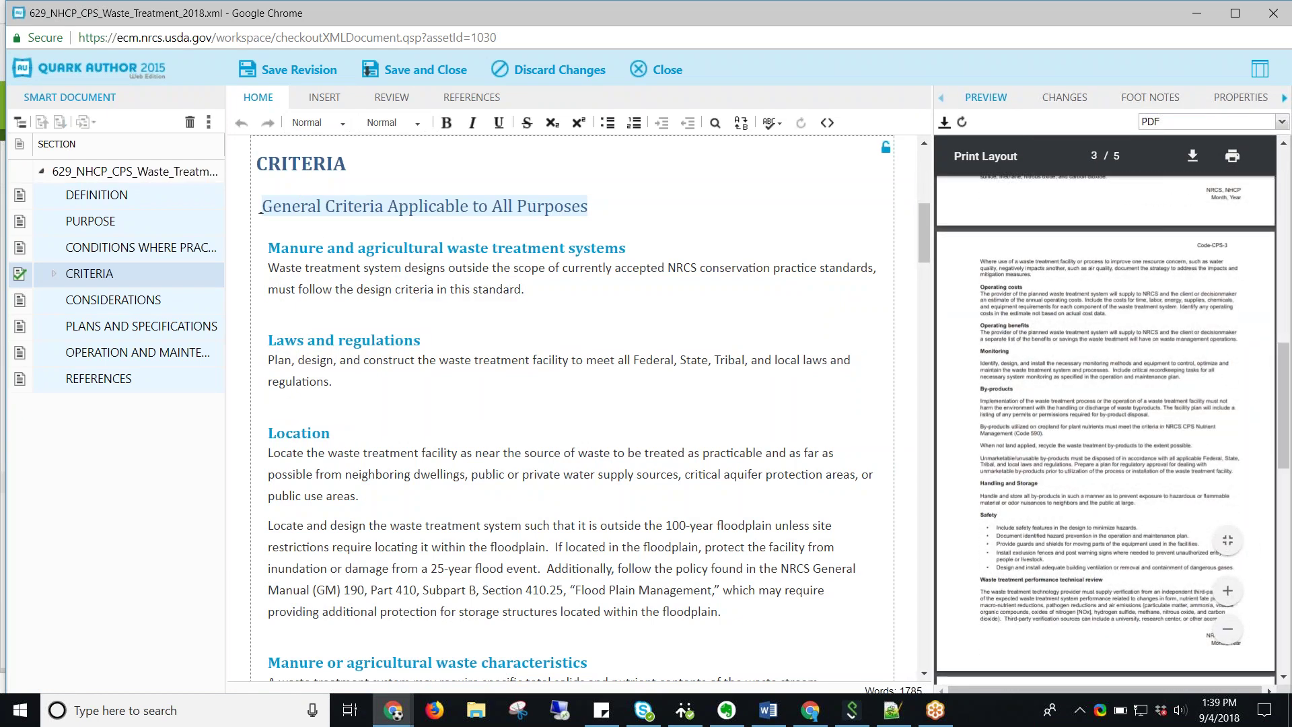
scroll(976, 290, "up", 3)
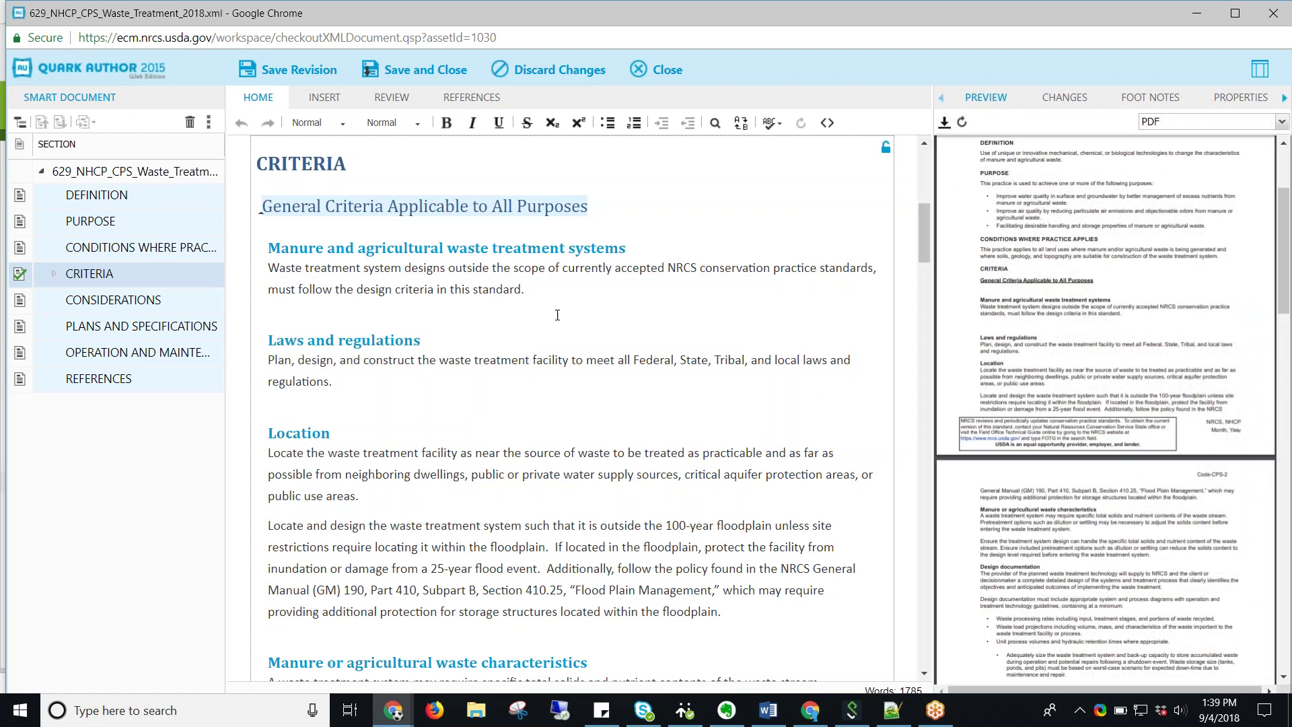
left_click_drag(281, 206, 284, 231)
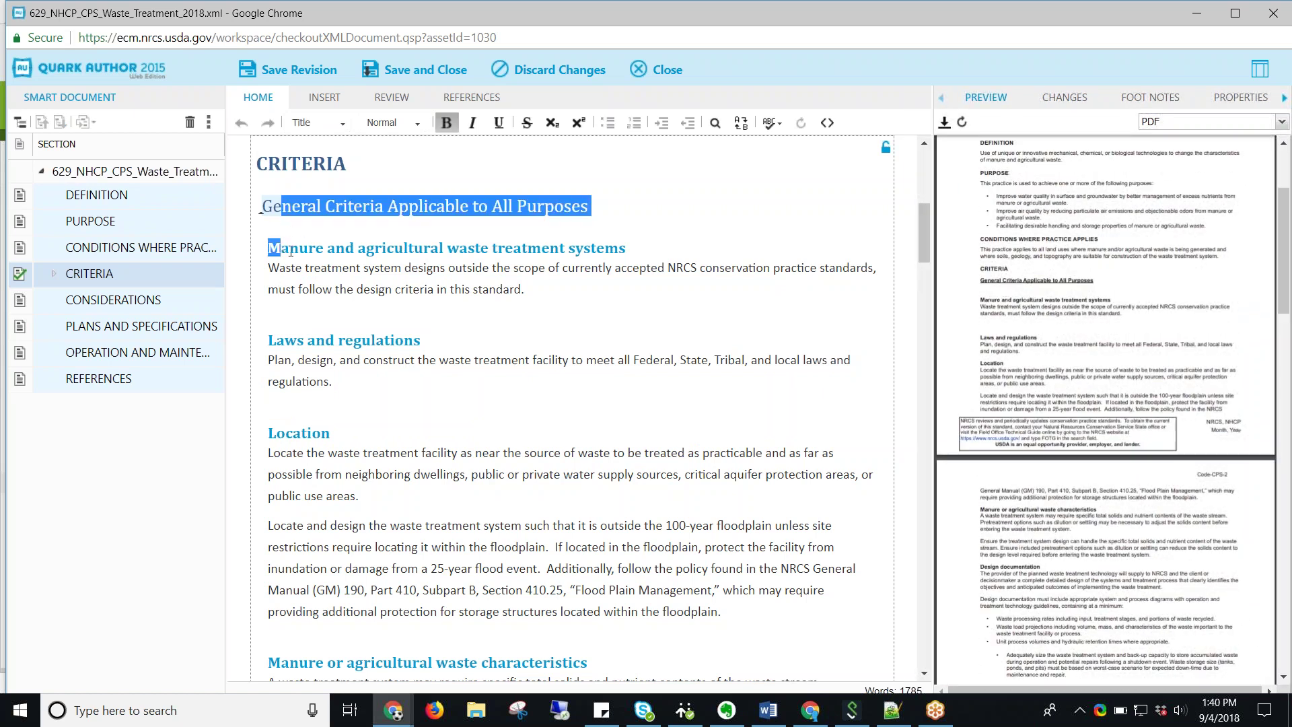
left_click(395, 290)
Examine the Design documentation bullet list and the blank space around its nested bullet in the CRITERIA text
scroll(393, 293, "down", 7)
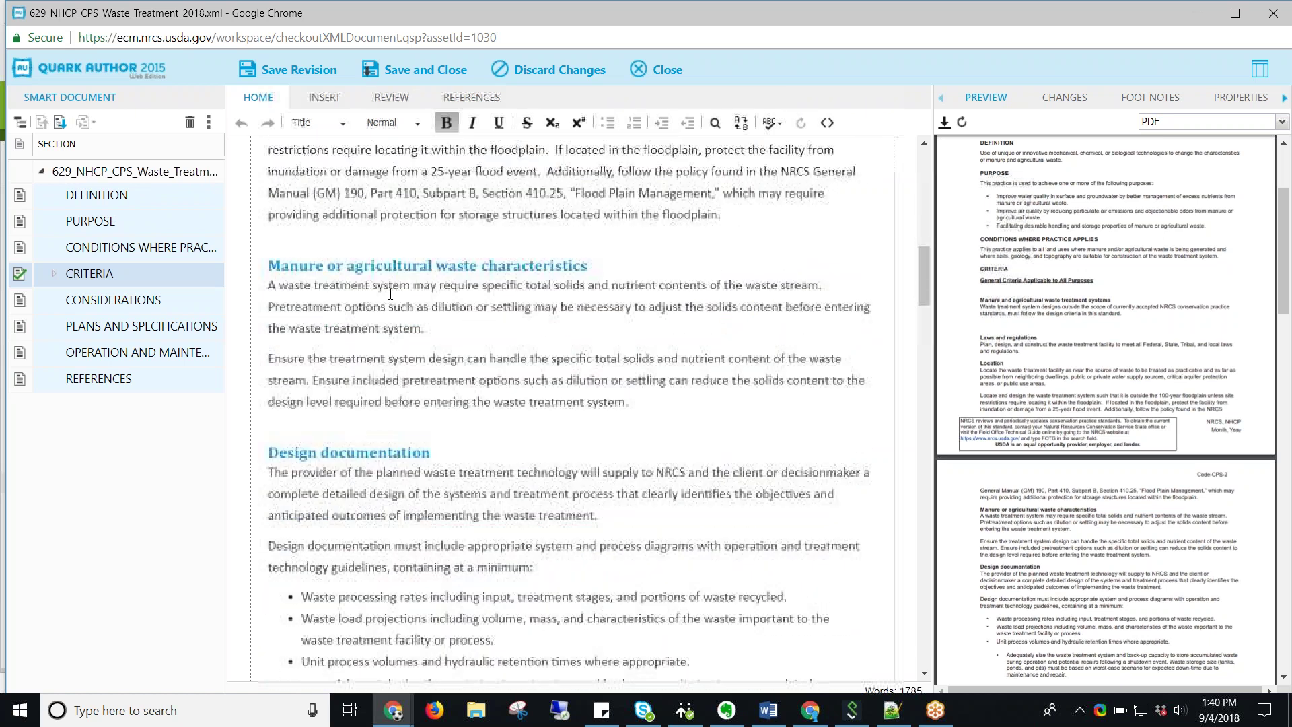
scroll(390, 294, "down", 1)
scroll(1071, 396, "down", 3)
left_click(418, 474)
scroll(403, 448, "down", 2)
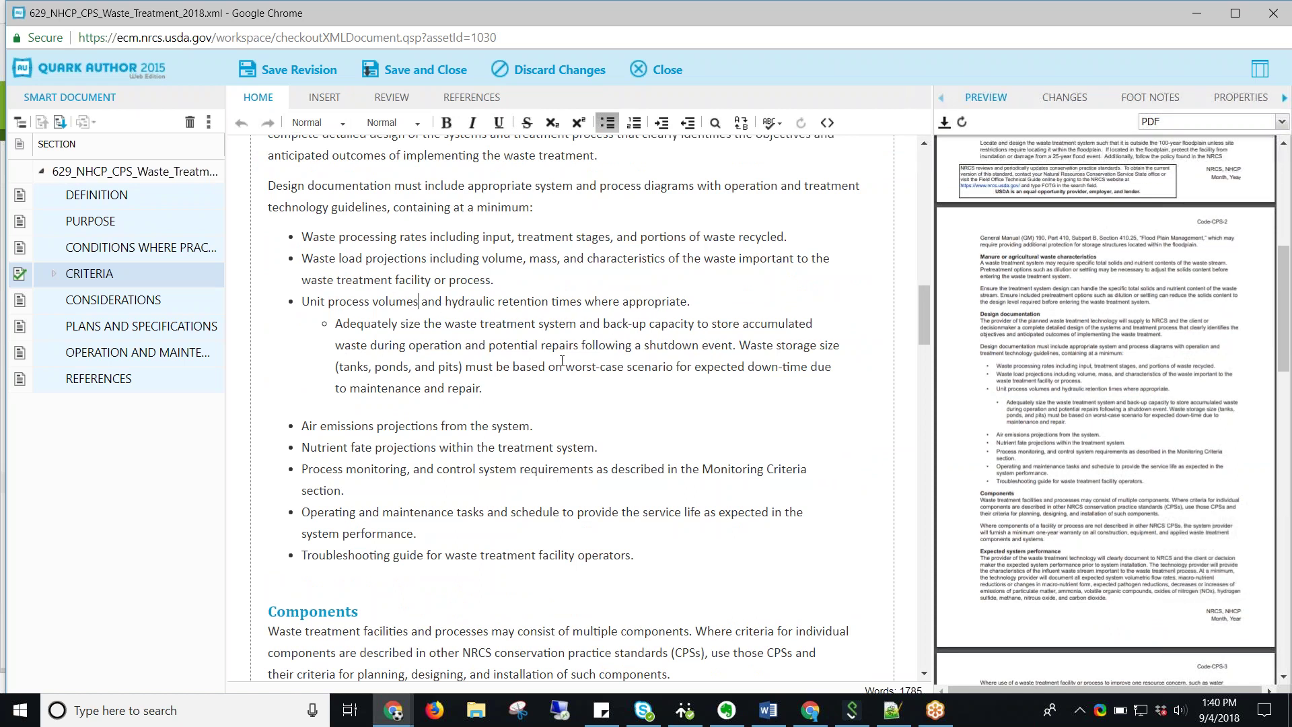
left_click_drag(562, 366, 301, 301)
left_click_drag(336, 389, 327, 431)
left_click(415, 411)
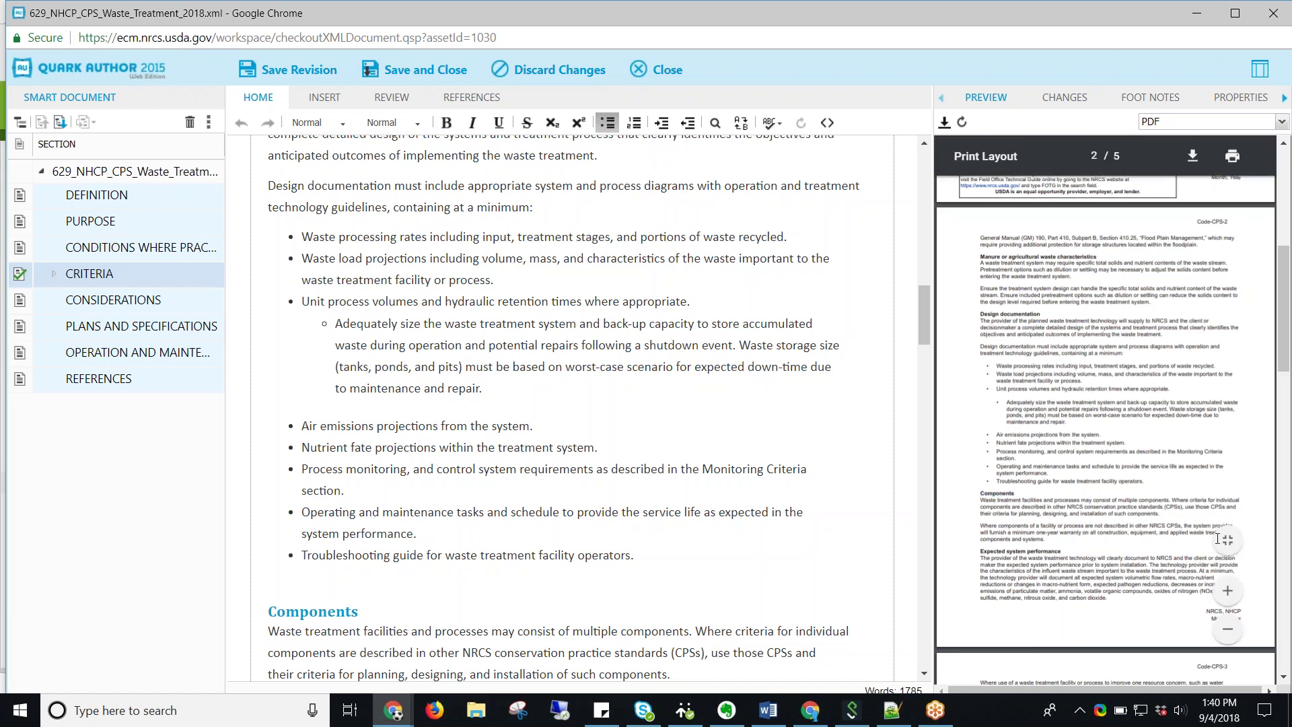
Enlarge the PDF preview and examine the spacing between the Design documentation bullets and before the Components heading
left_click(1227, 590)
scroll(1144, 430, "down", 5)
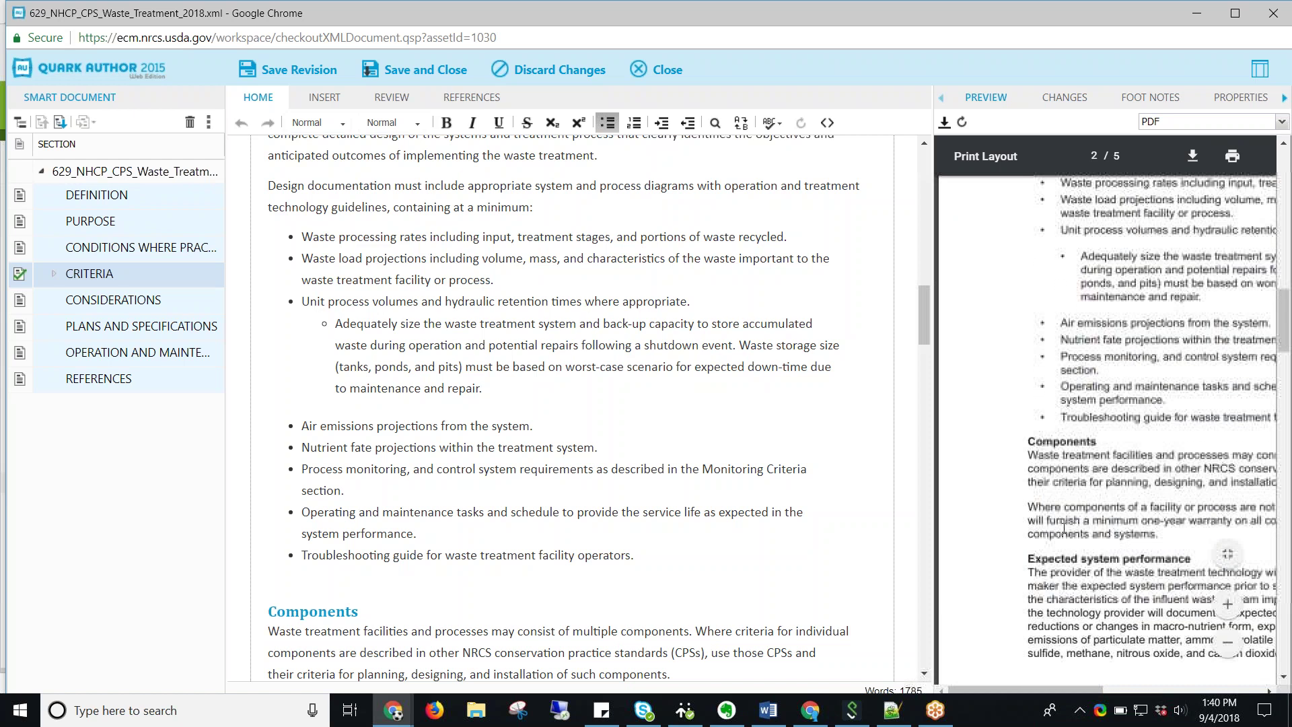
left_click_drag(1056, 691, 1077, 691)
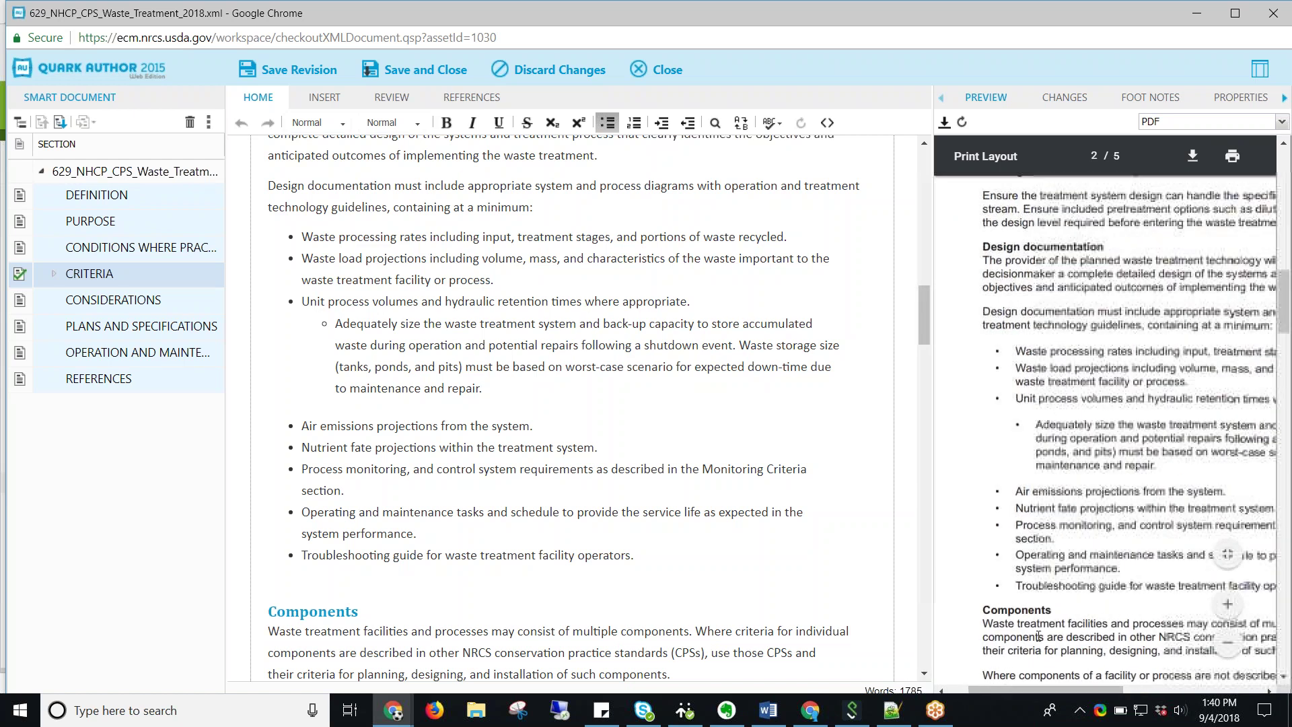
left_click_drag(1005, 607, 1027, 369)
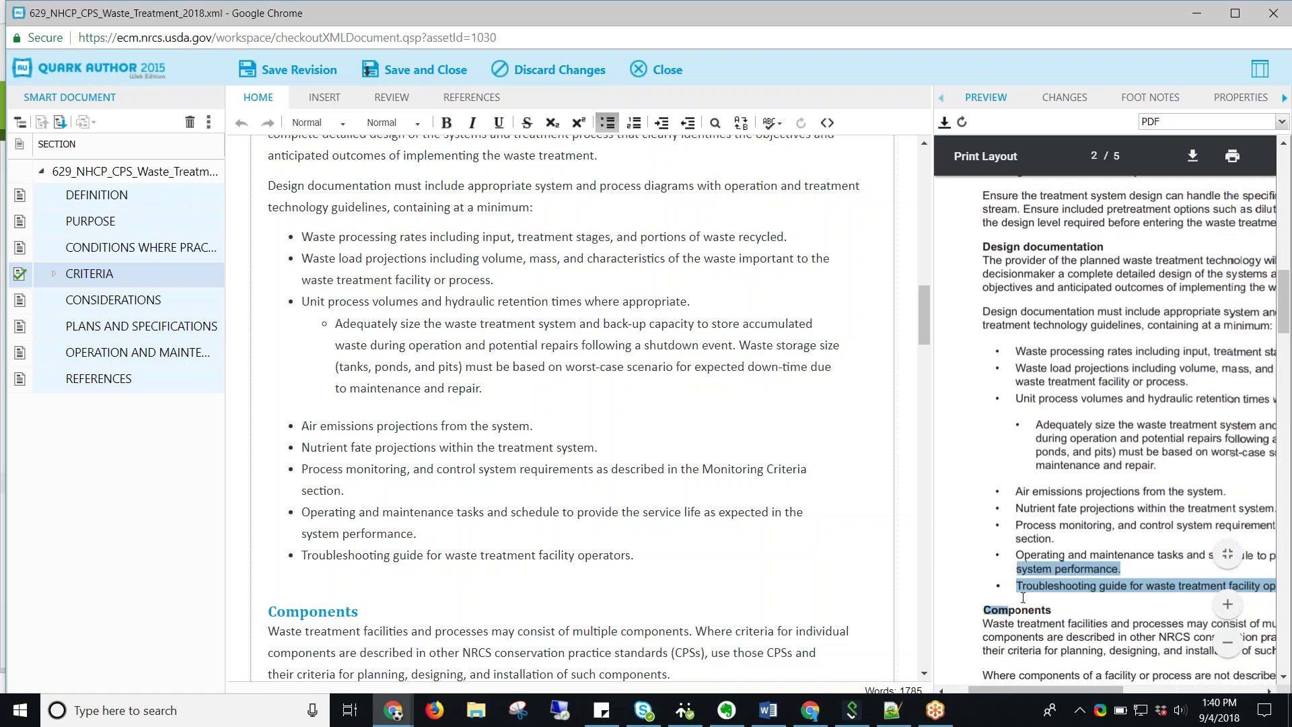
left_click(1007, 584)
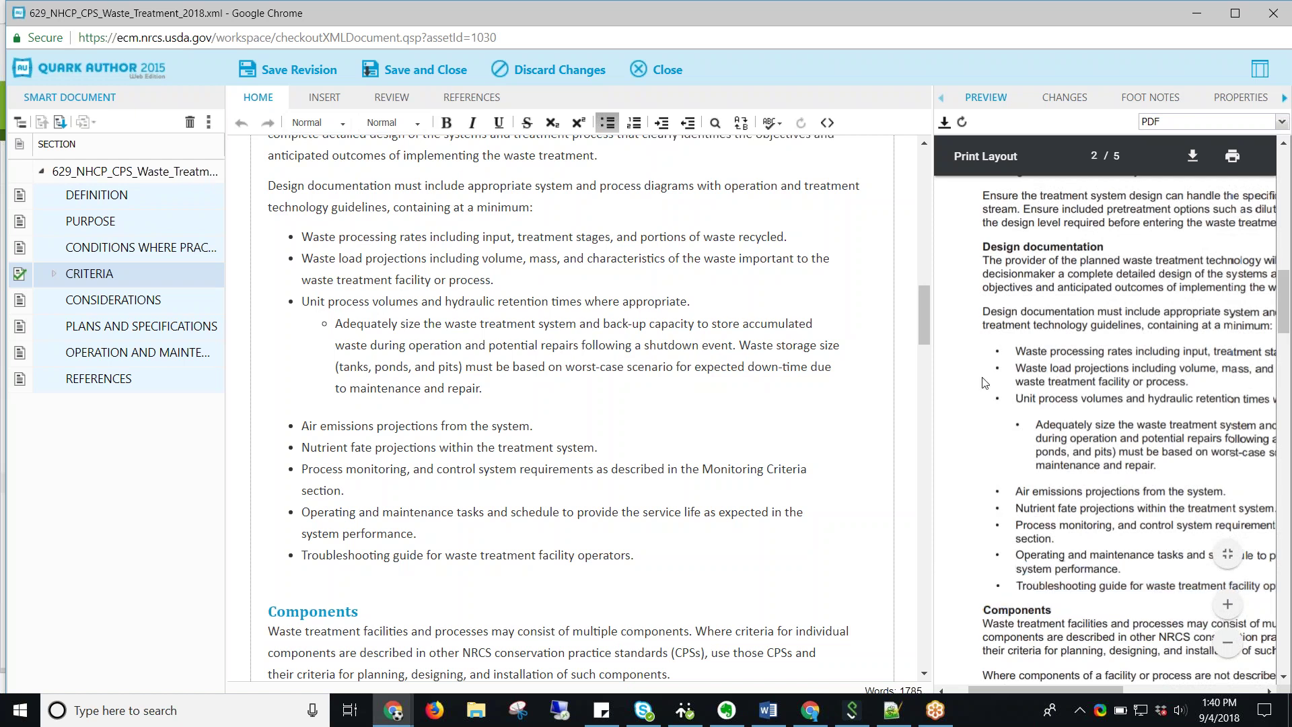
left_click_drag(985, 608, 1062, 608)
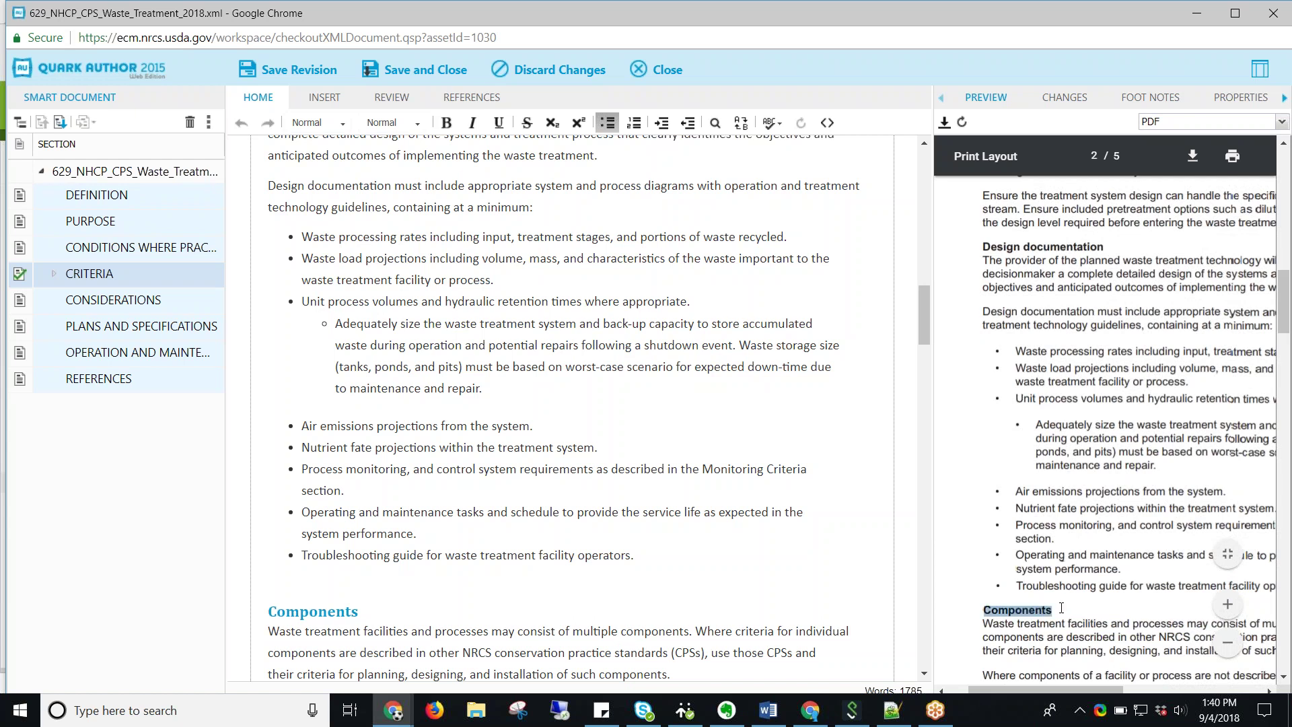
left_click(1012, 605)
mouse_move(1017, 583)
left_mouse_down()
mouse_move(1023, 612)
mouse_move(1019, 591)
mouse_move(1015, 613)
mouse_move(1000, 593)
left_mouse_up()
left_click_drag(1023, 546, 1028, 547)
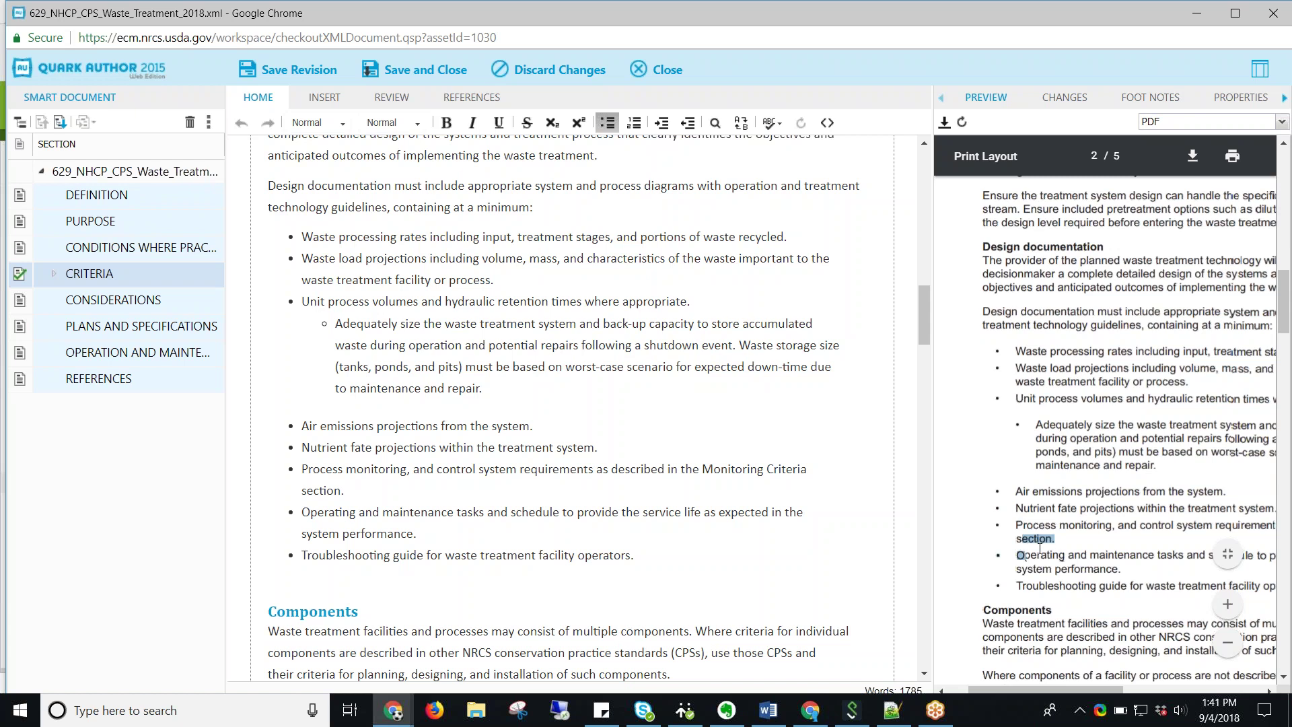
left_click_drag(1025, 548, 1020, 546)
left_click_drag(1021, 380, 1019, 399)
left_click(1029, 400)
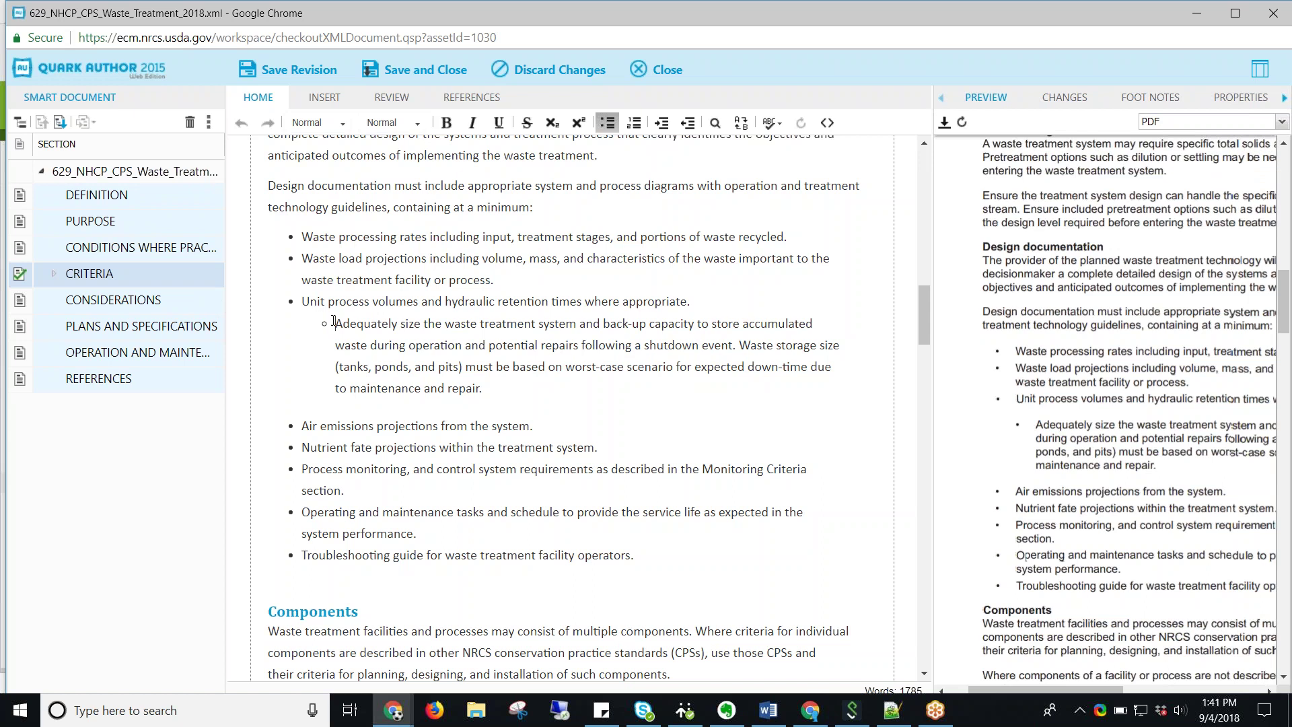
Examine in the editor how the Design documentation list is divided into bullets before the nested item, the nested item and bullets after it
left_click_drag(301, 234, 740, 302)
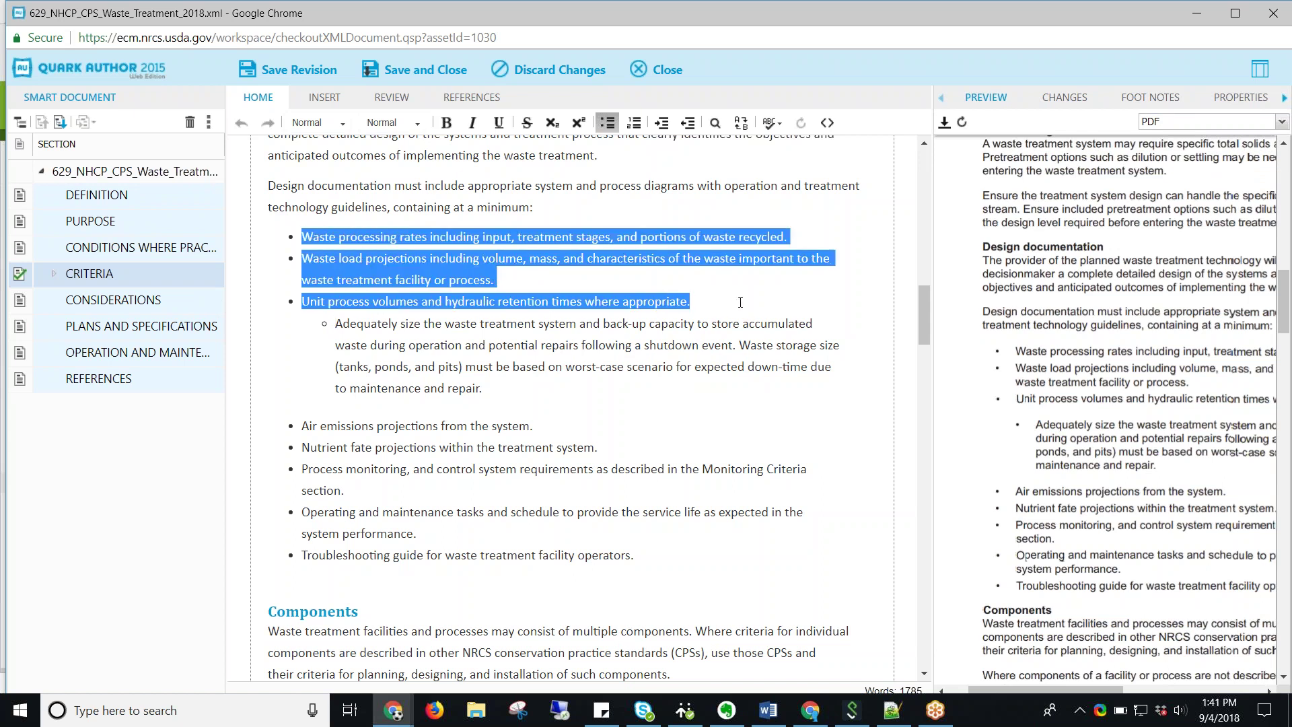
left_click(520, 301)
left_click_drag(338, 322, 501, 402)
left_click(465, 397)
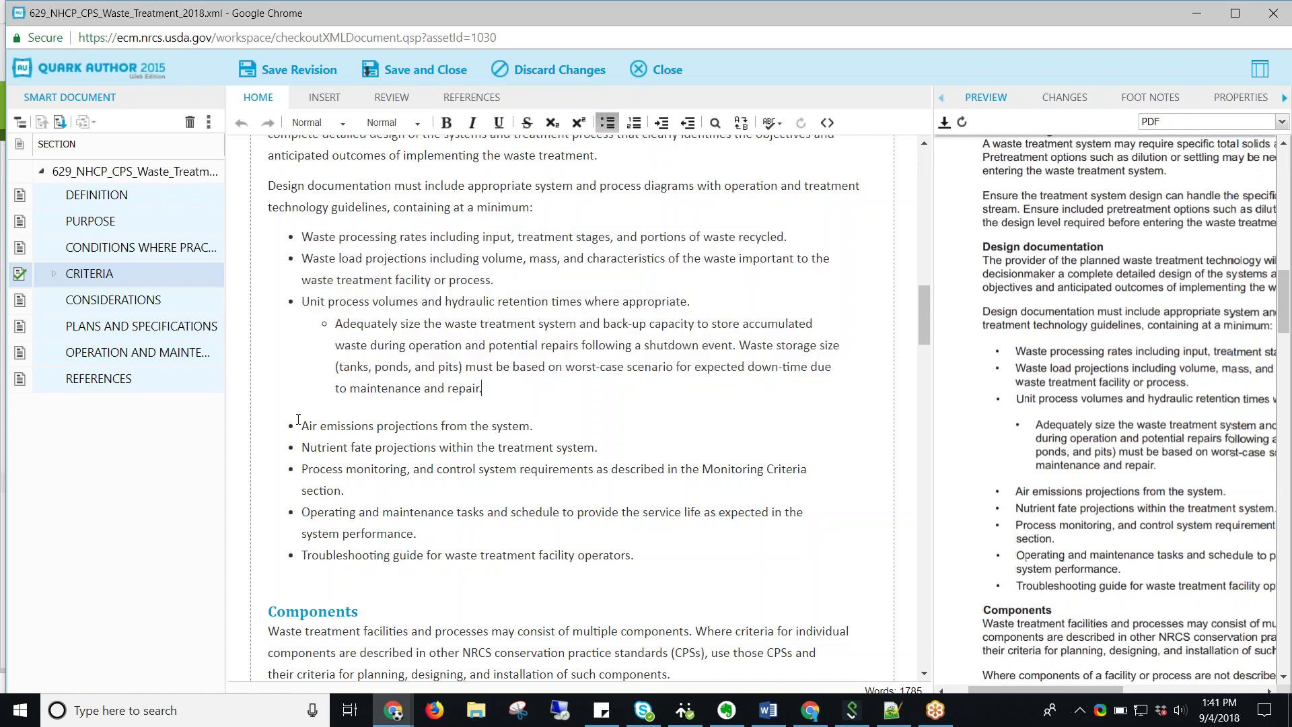
left_click_drag(300, 424, 668, 553)
left_click(668, 552)
left_click(300, 235)
left_click(320, 426)
Merge the nested "Adequately size the waste treatment system" bullet into the one above, then split it off again as an indented sub-bullet
left_click(336, 324)
key("BackSpace")
key("BackSpace")
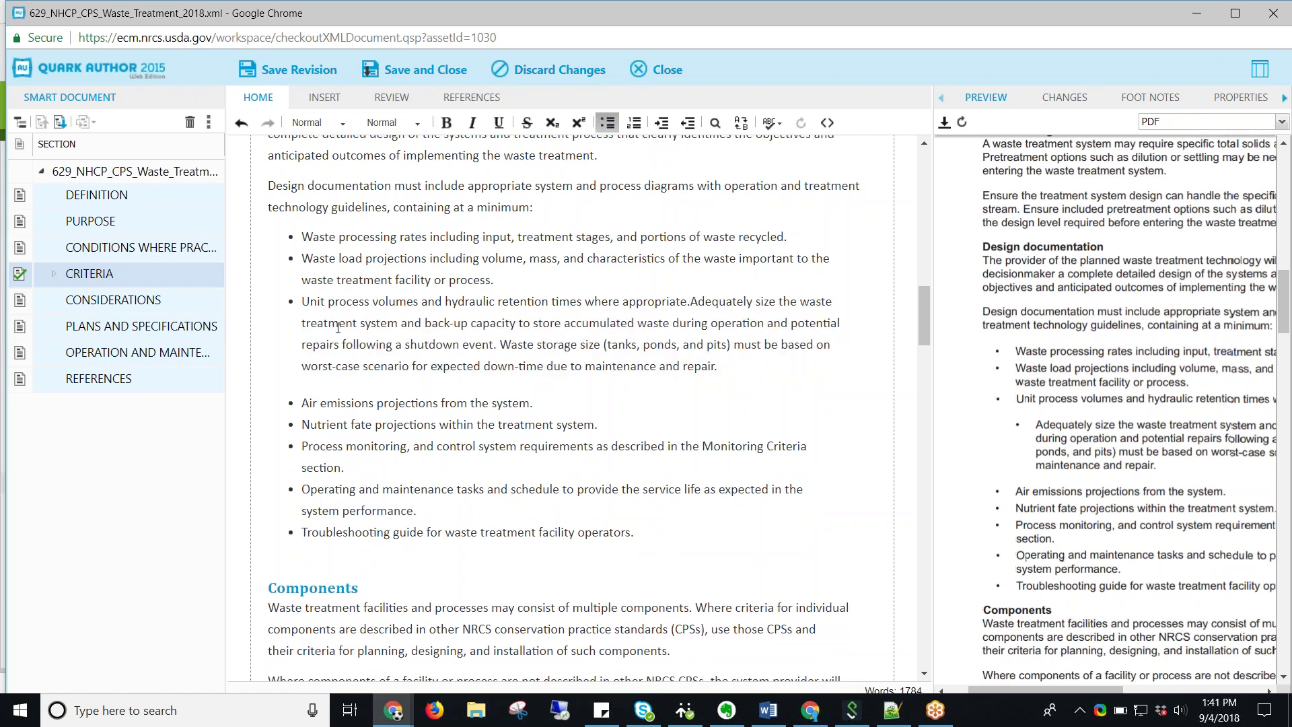
key("Return")
key("Tab")
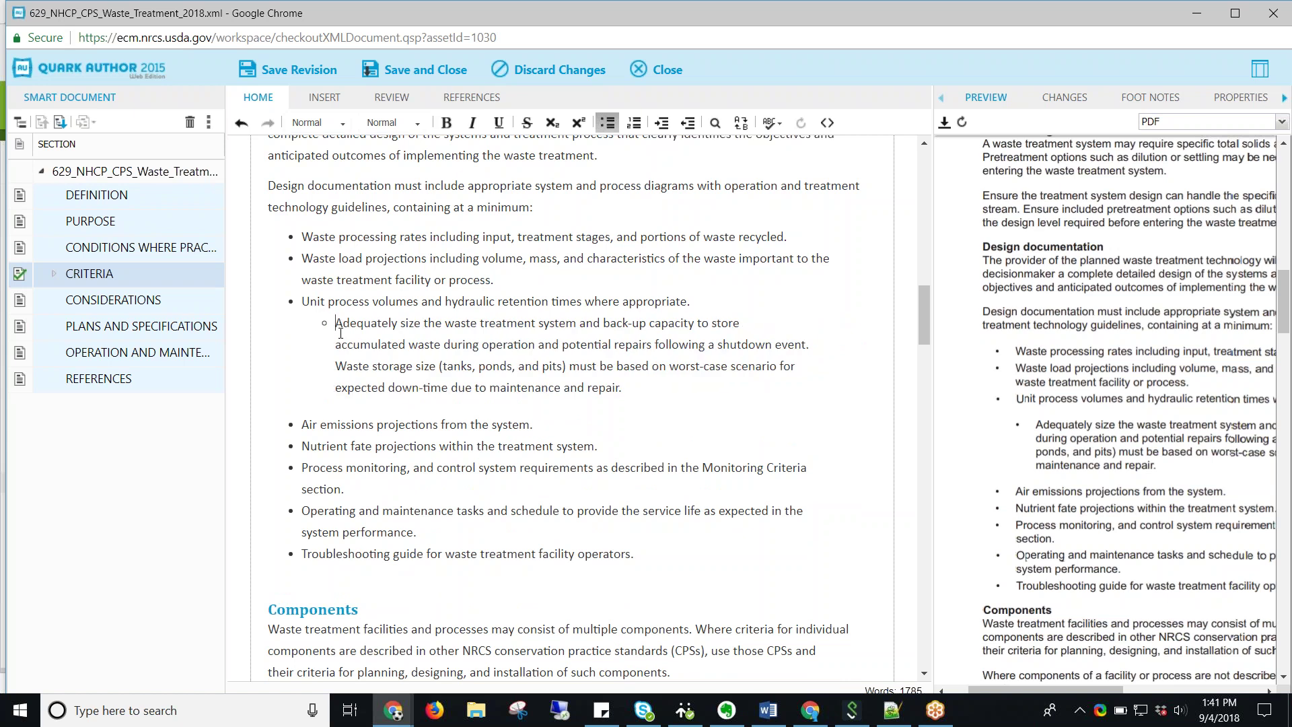
left_click(303, 419)
key("BackSpace")
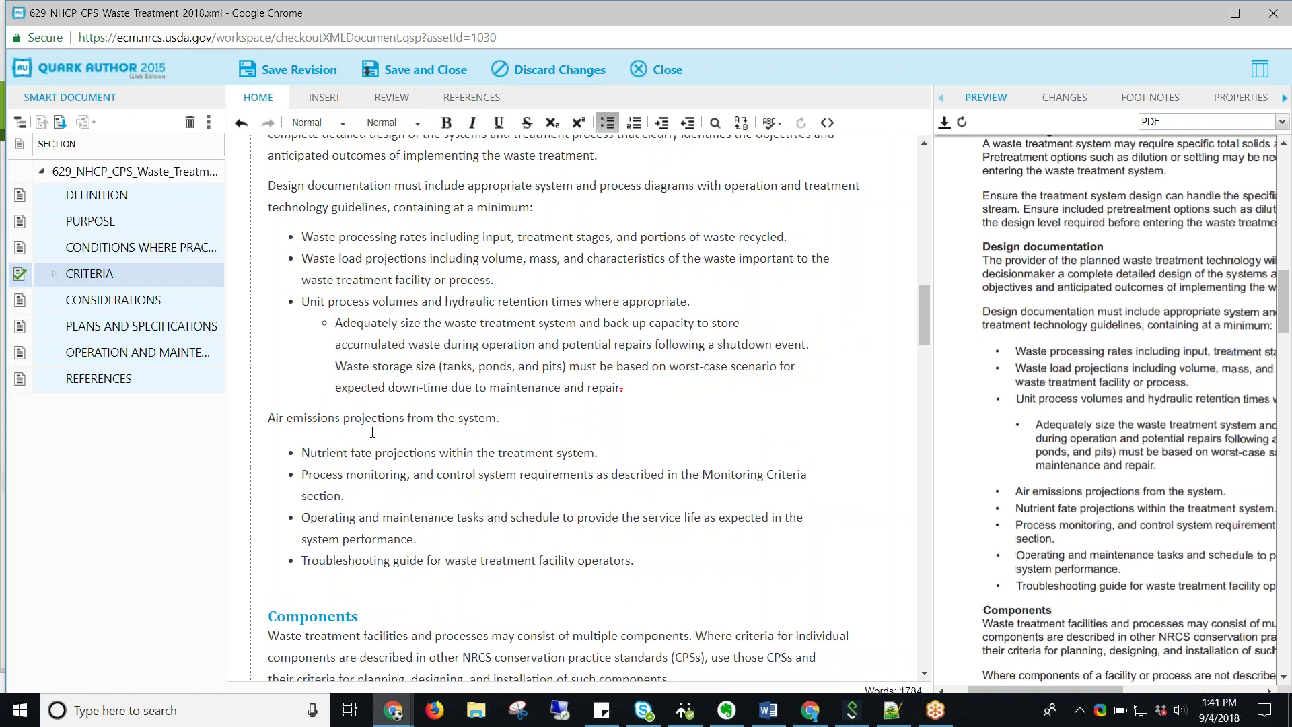
key("ctrl+z")
Pull the "Air emissions projections" item up directly after the nested "Adequately size" item and make it a main-level bullet
left_click(629, 389)
key("Return")
key("Delete")
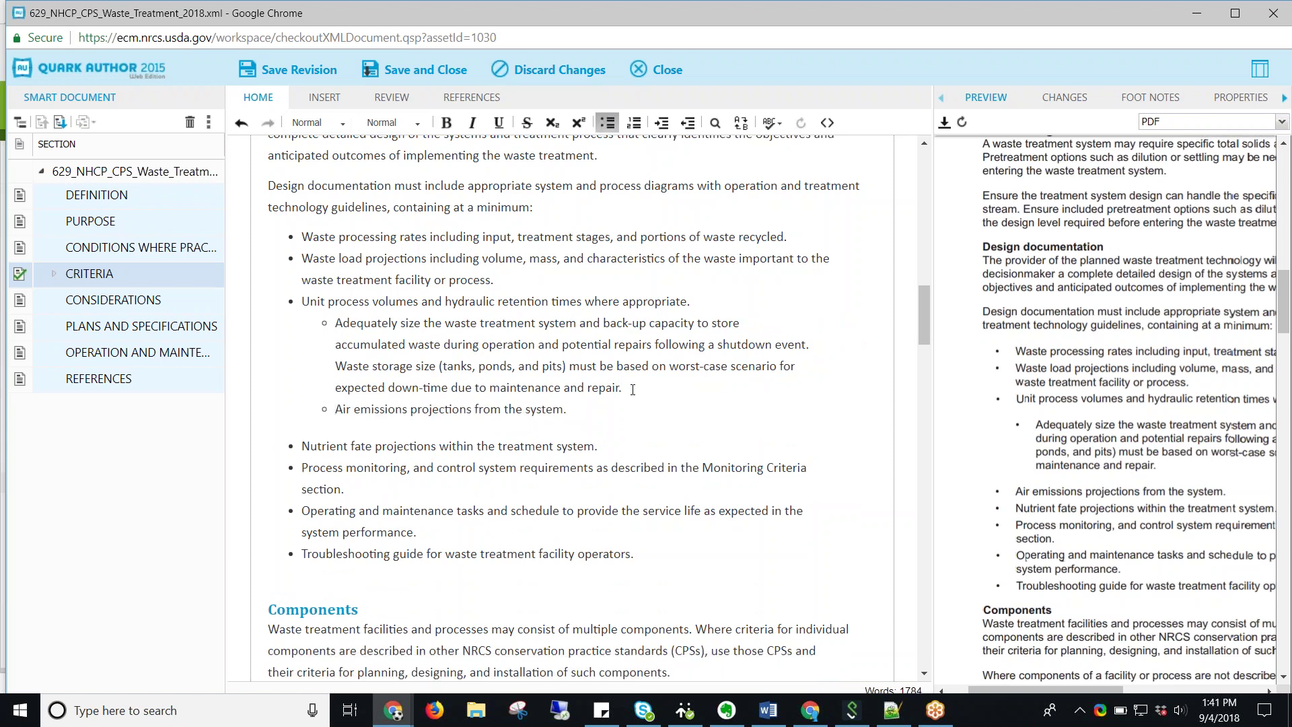
key("shift+Tab")
Merge each remaining Design documentation bullet, from "Nutrient fate projections" to "Troubleshooting guide", into the one above and split it off again as its own bullet
key("Delete")
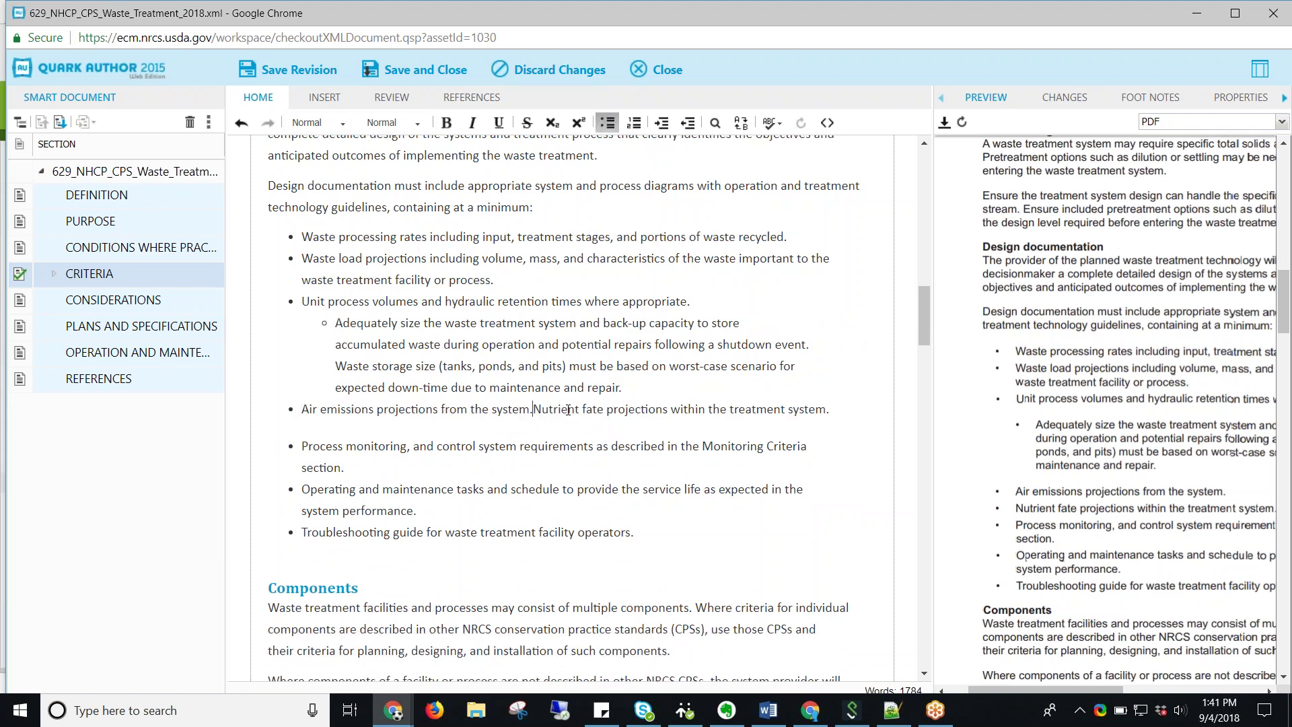
key("Return")
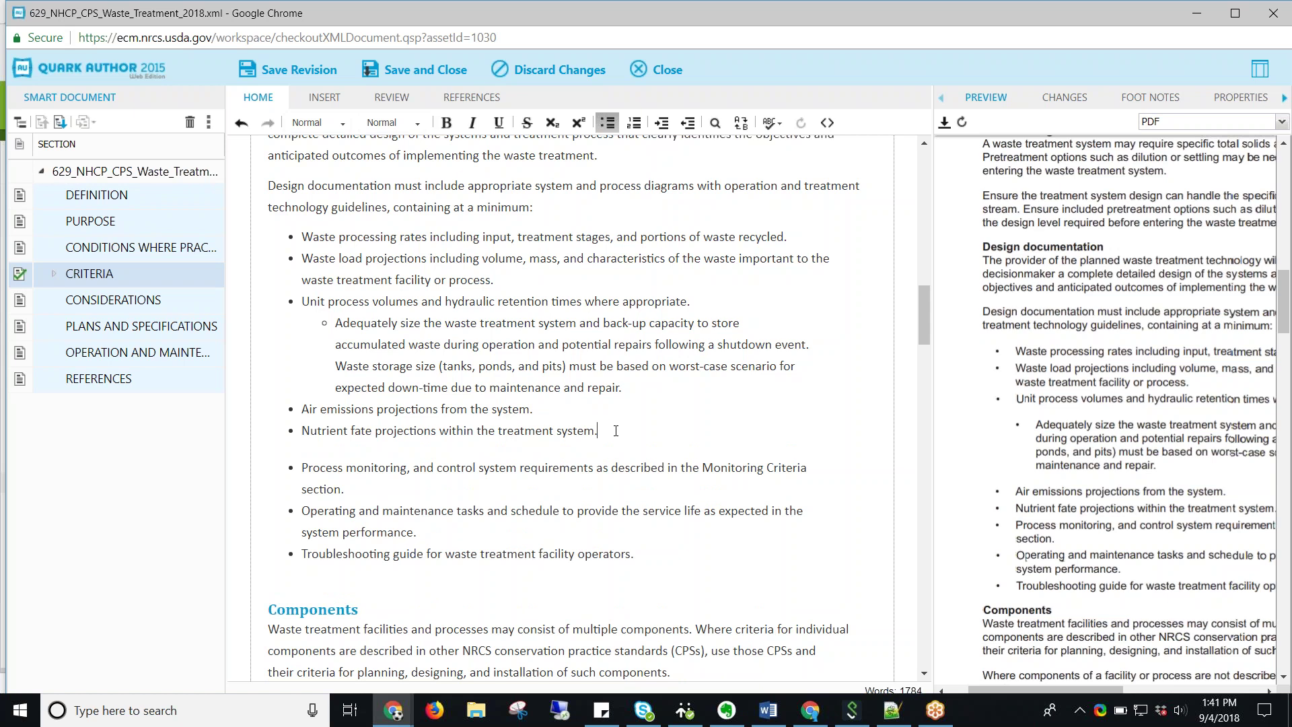
key("Delete")
key("Return")
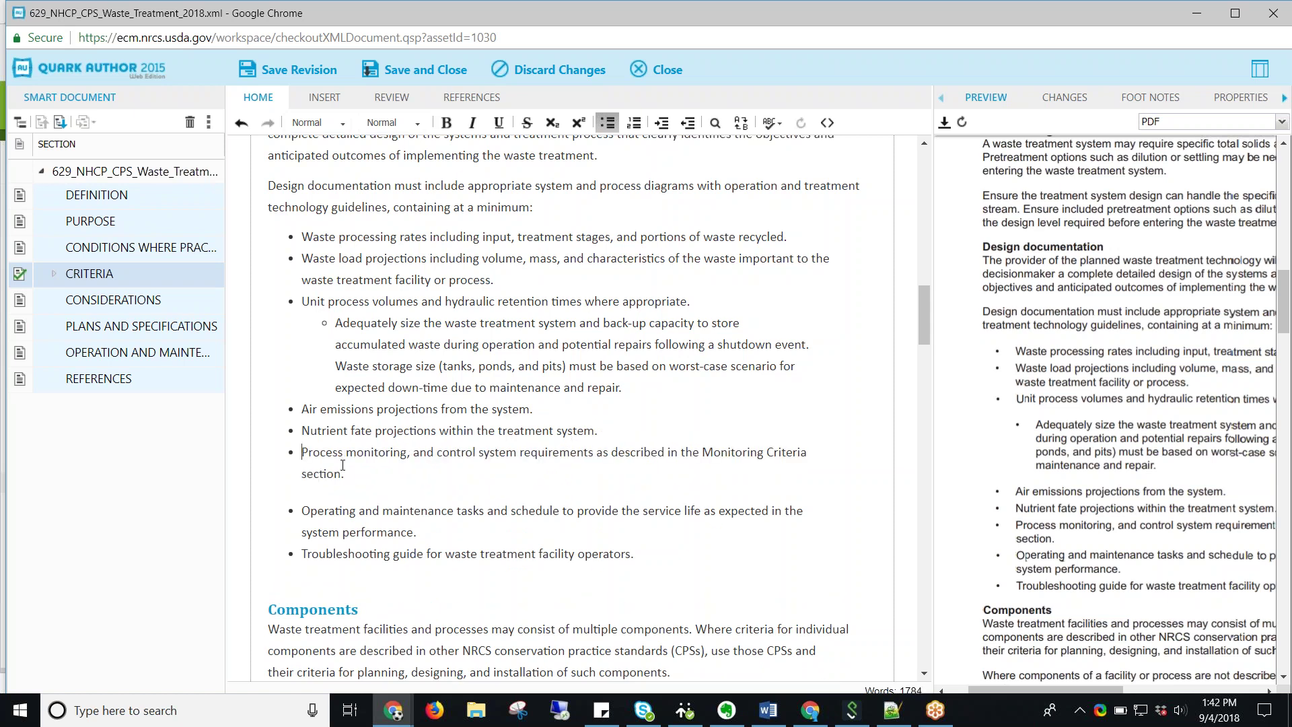
key("Delete")
key("Return")
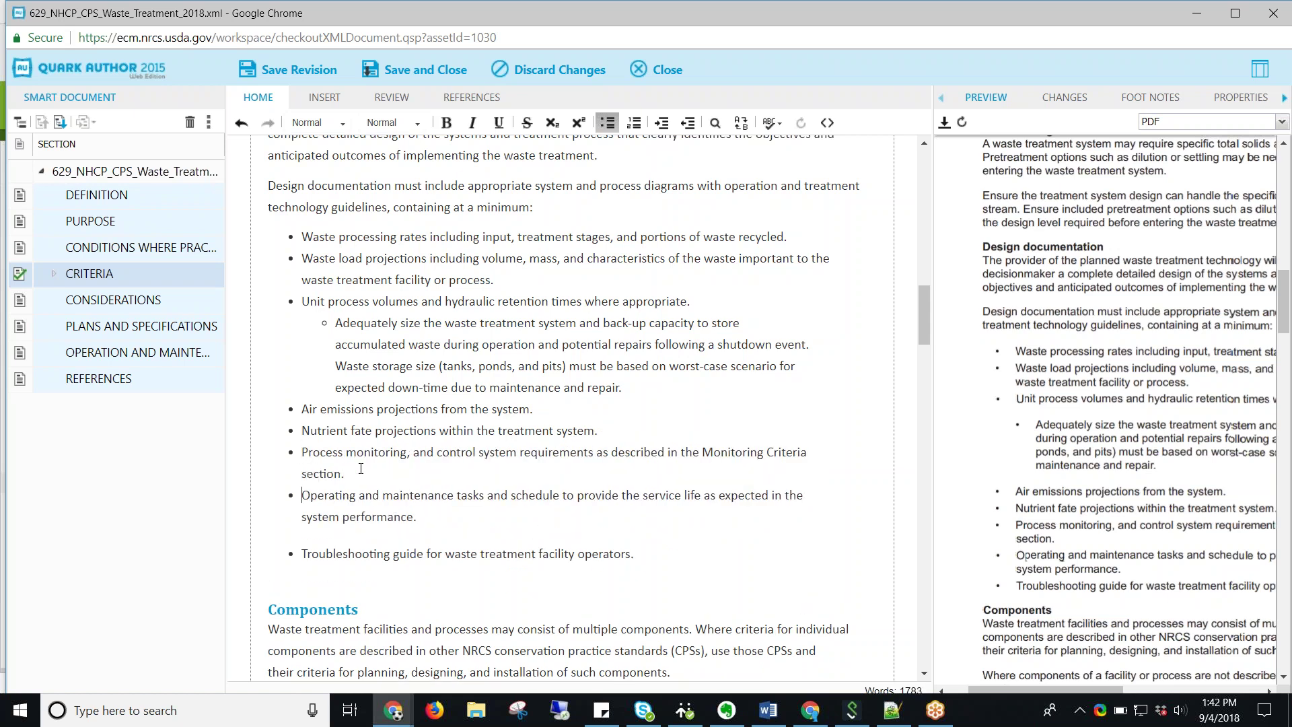
key("Delete")
key("Return")
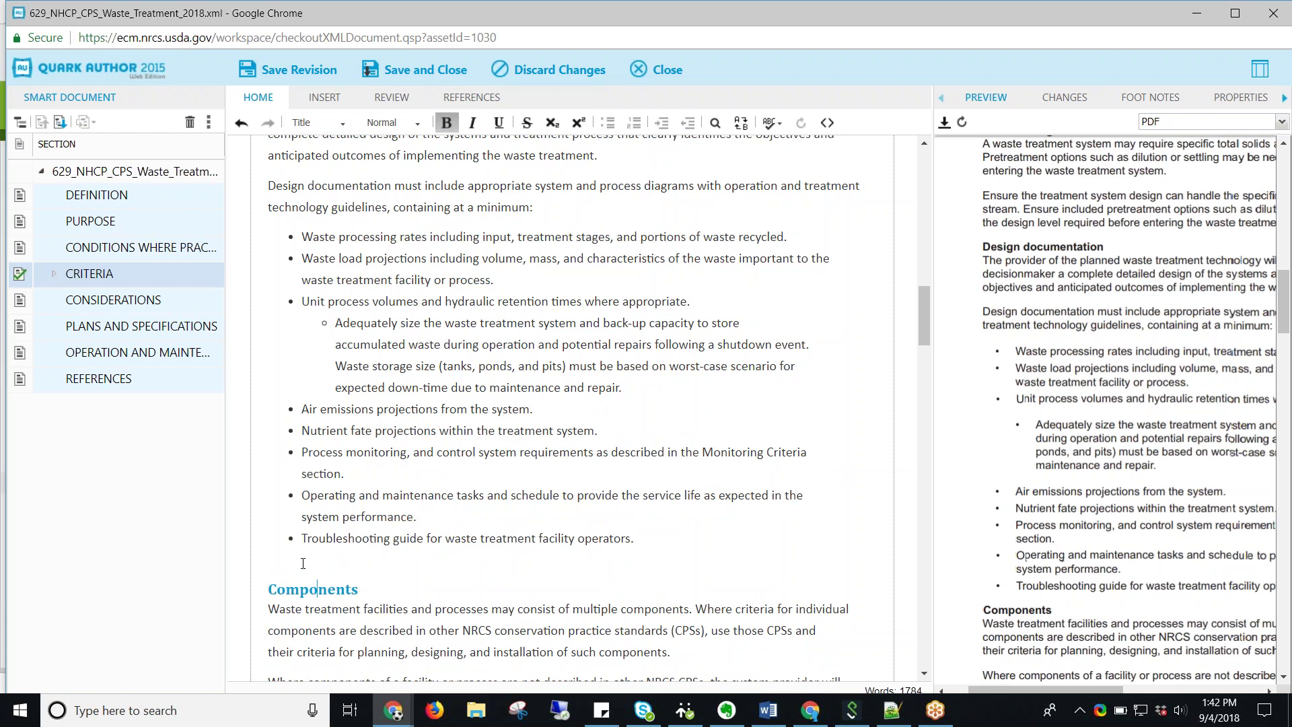
Refresh the PDF preview and enlarge it to examine the spacing around the nested Design documentation bullet
left_click(962, 123)
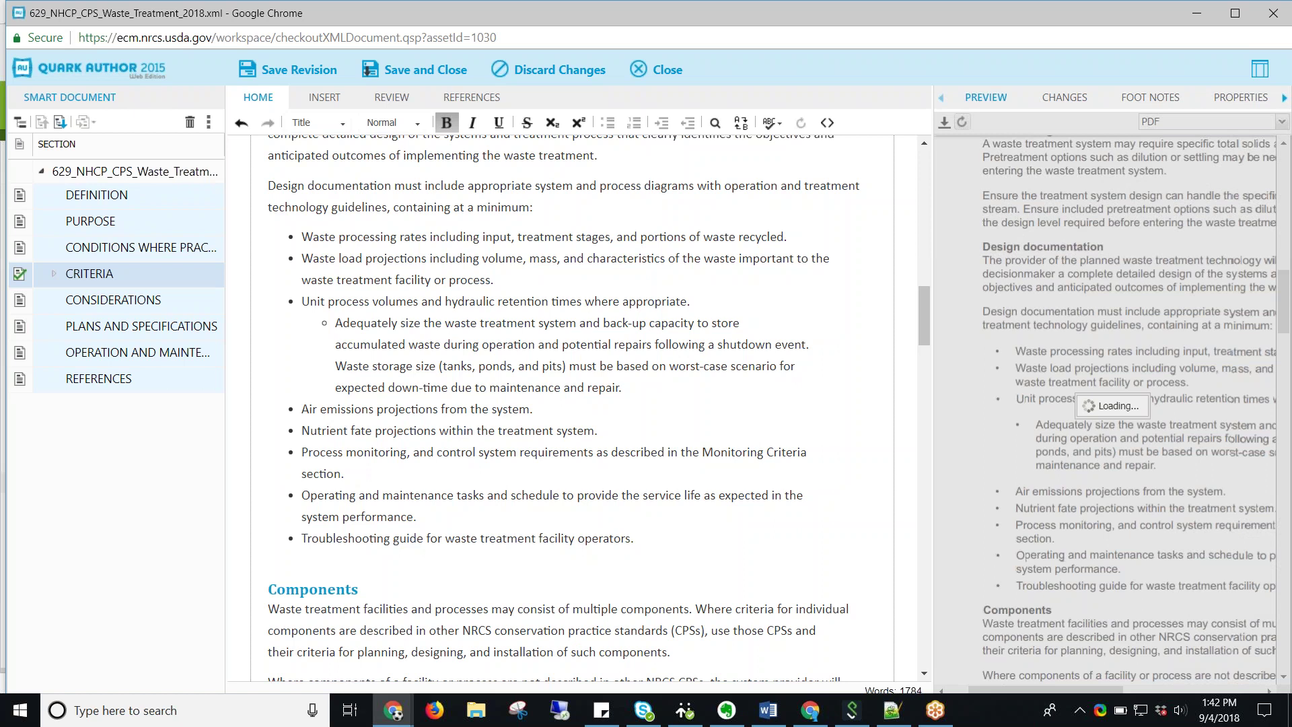
scroll(1168, 512, "down", 10)
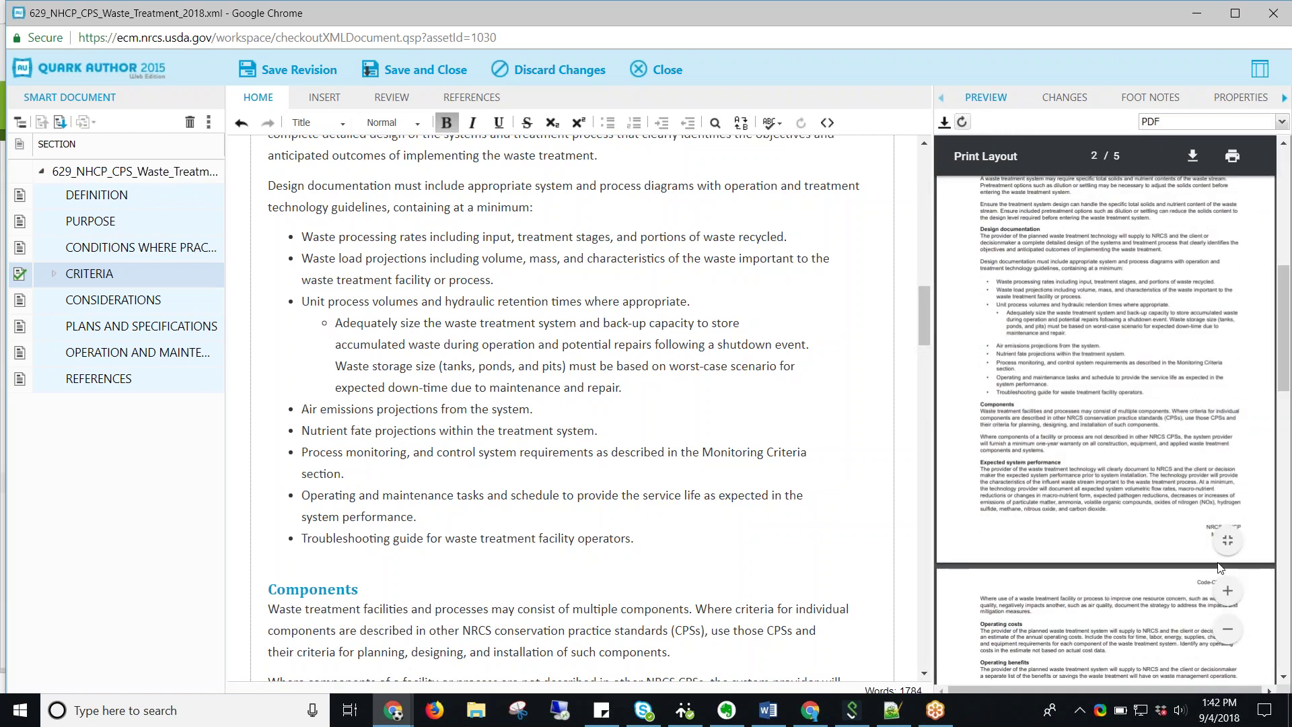
left_click(1227, 590)
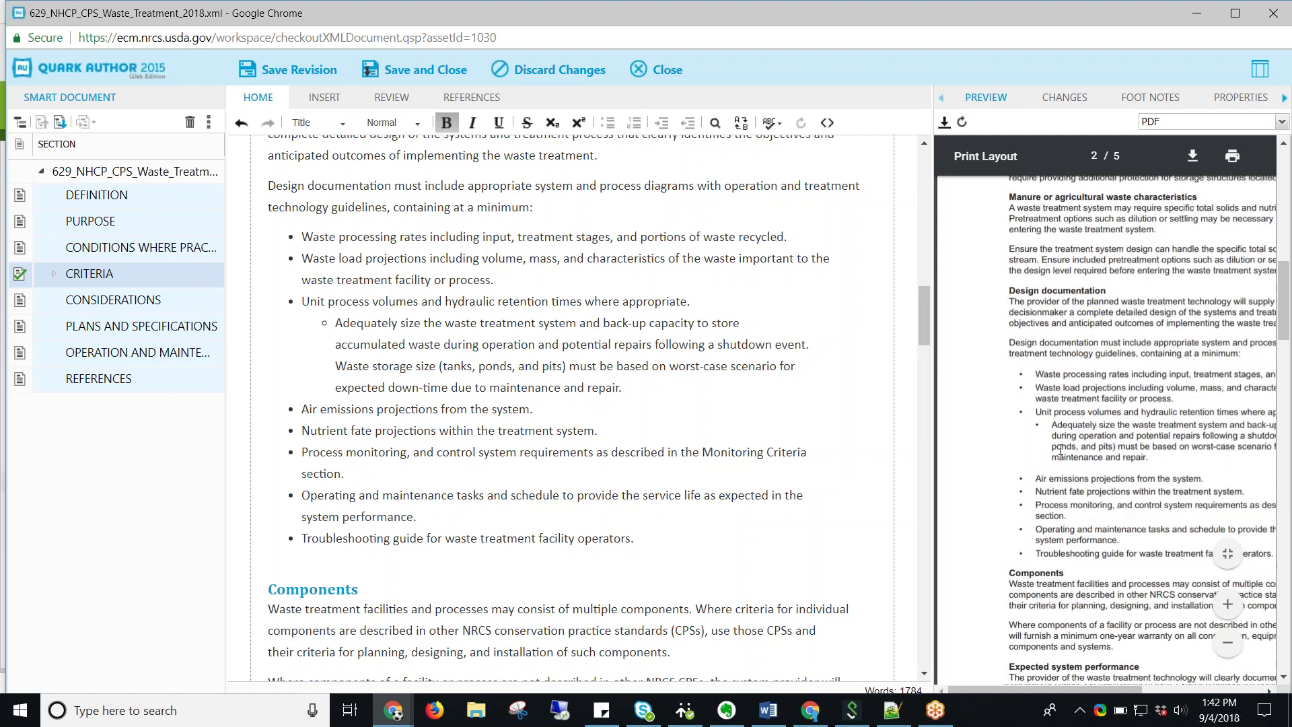
left_click(512, 365)
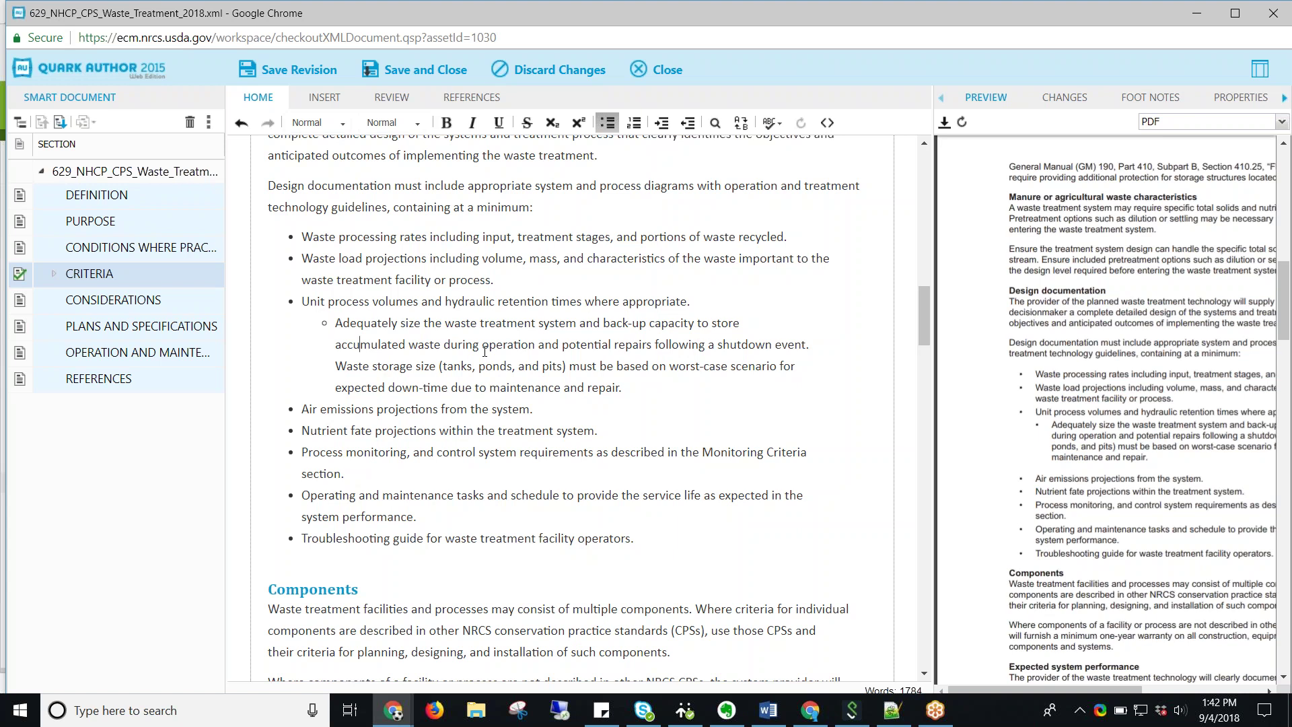
Switch to Word and create a new blank document
left_click(652, 548)
left_click(768, 710)
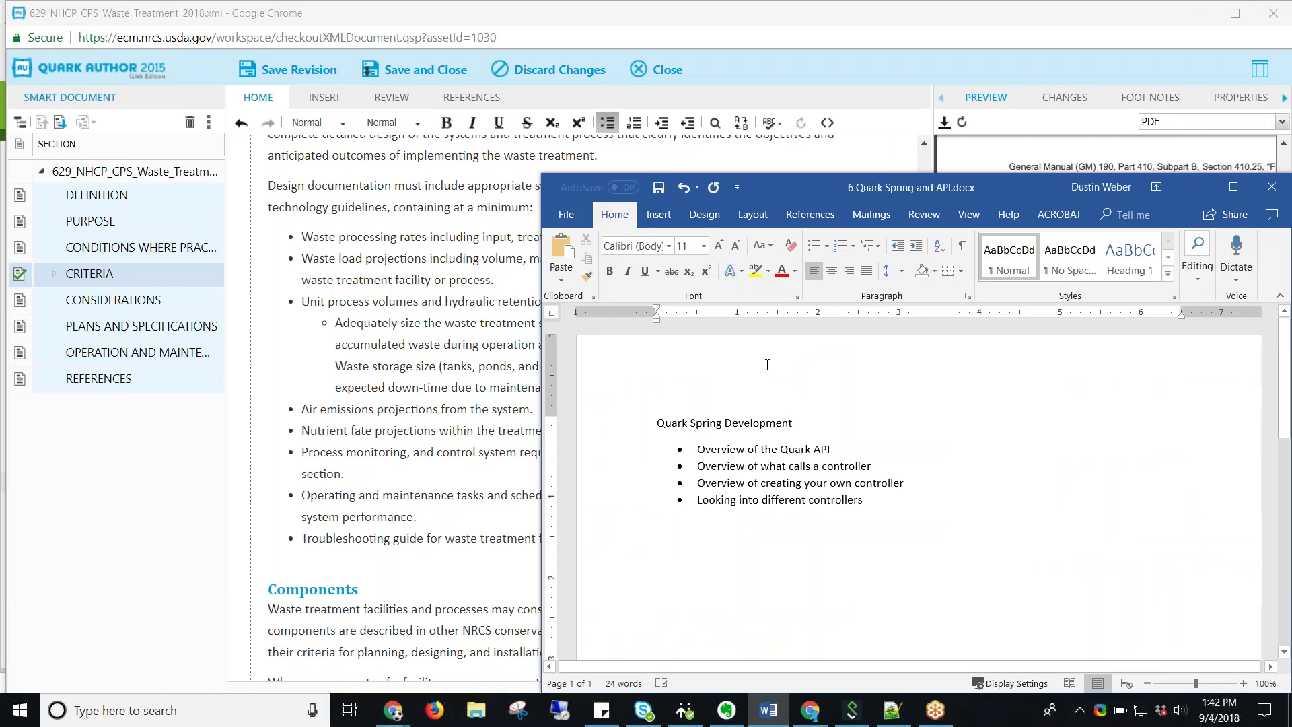
left_click(566, 214)
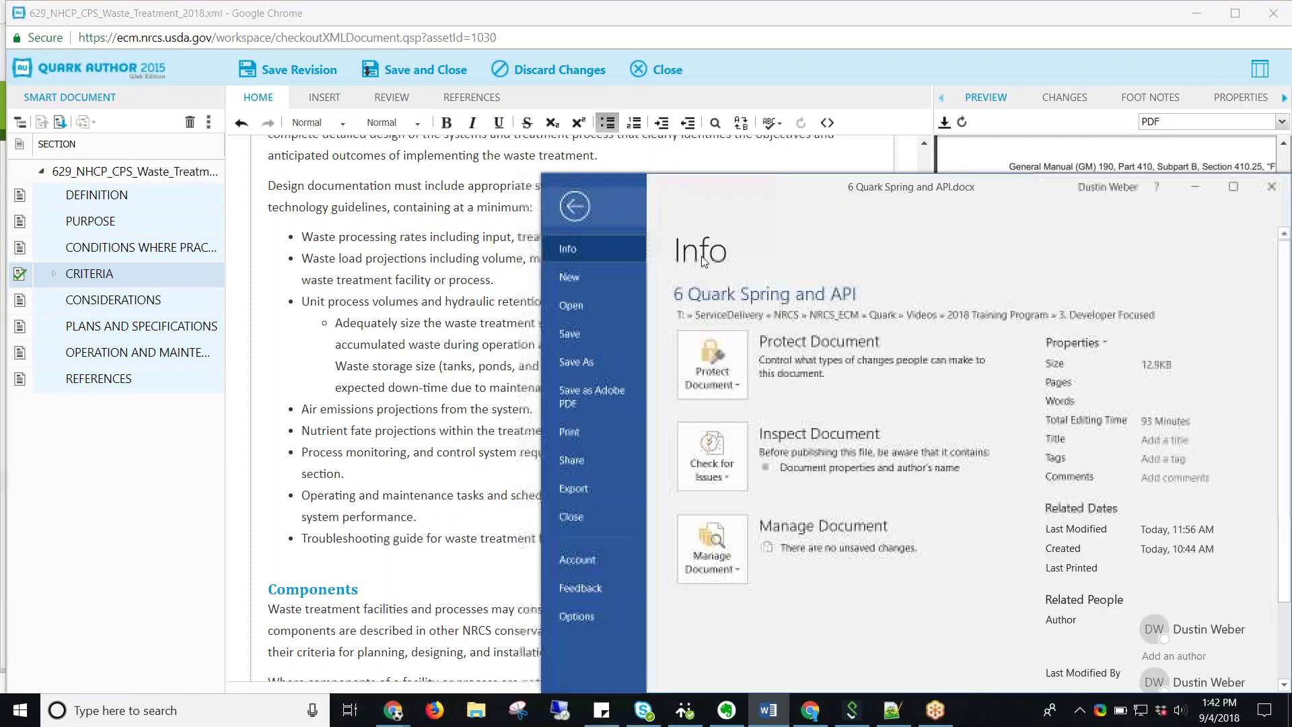
left_click(603, 277)
key("Escape")
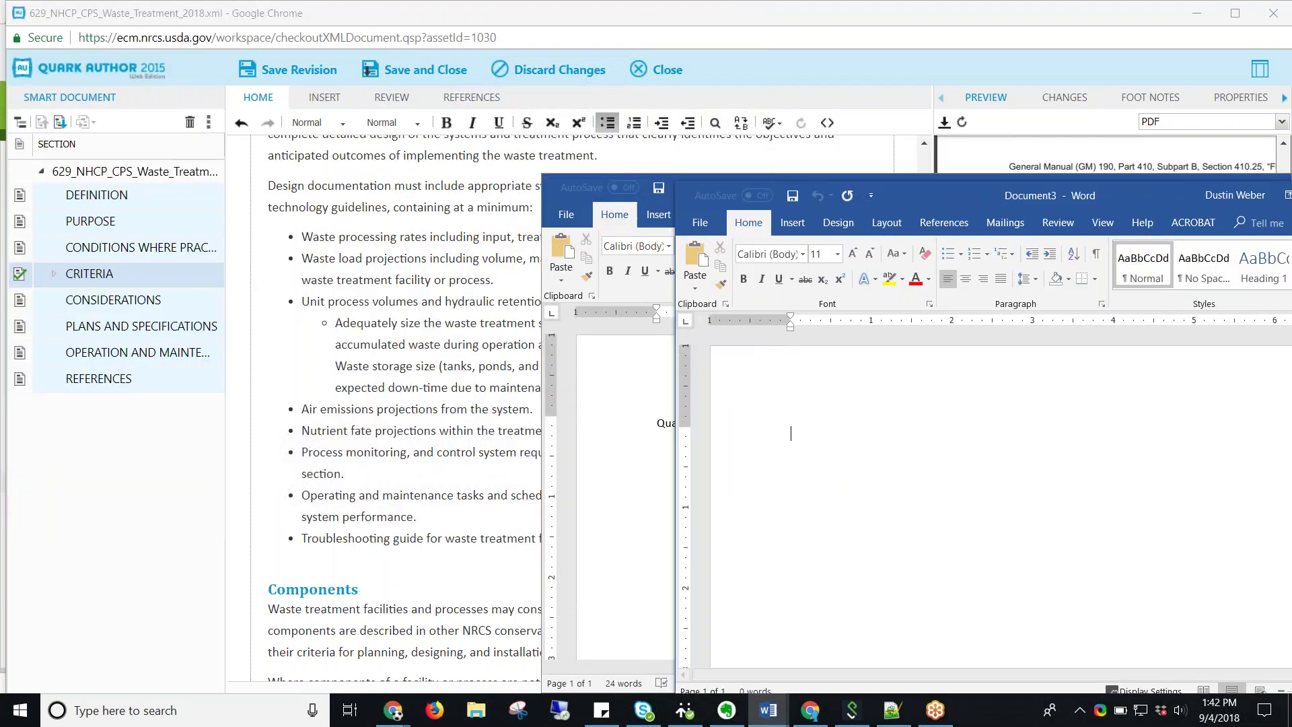
Return to the CRITERIA text in Quark Author and cut the whole Design documentation bullet list, from "Waste processing rates" to "Troubleshooting guide"
key("alt+Tab")
left_click_drag(647, 539, 298, 224)
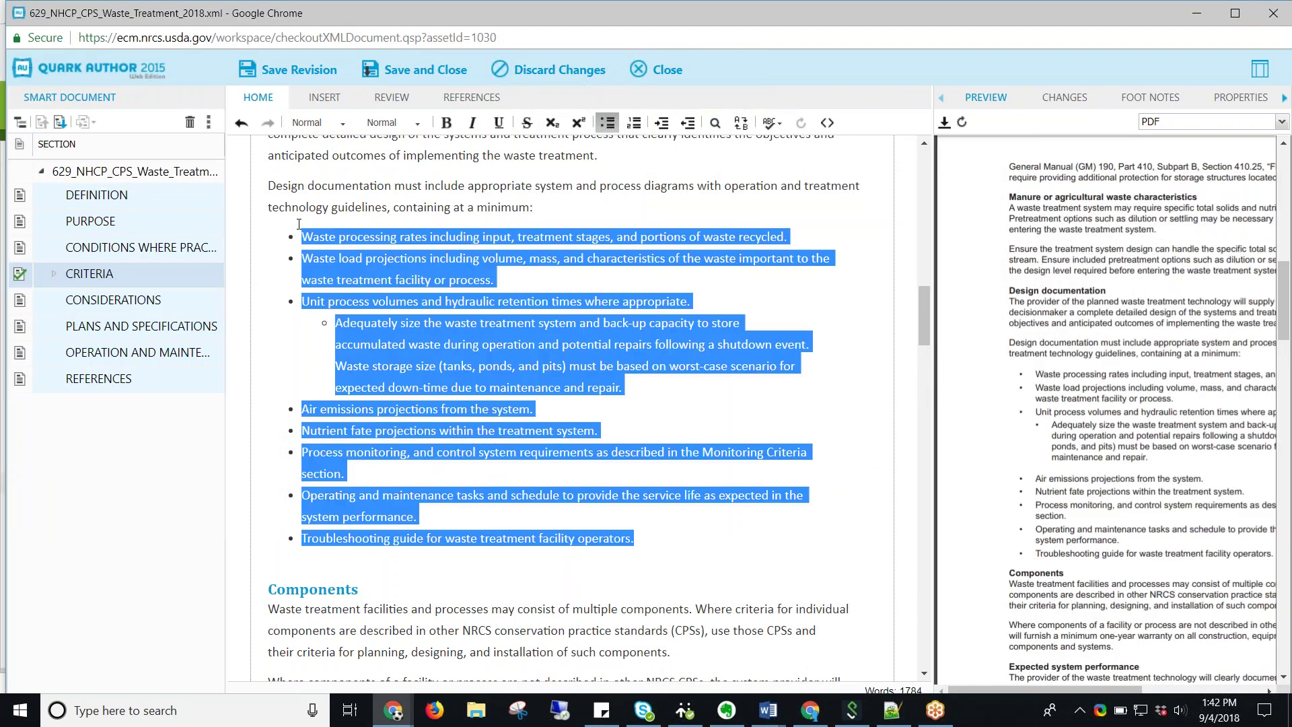
key("Delete")
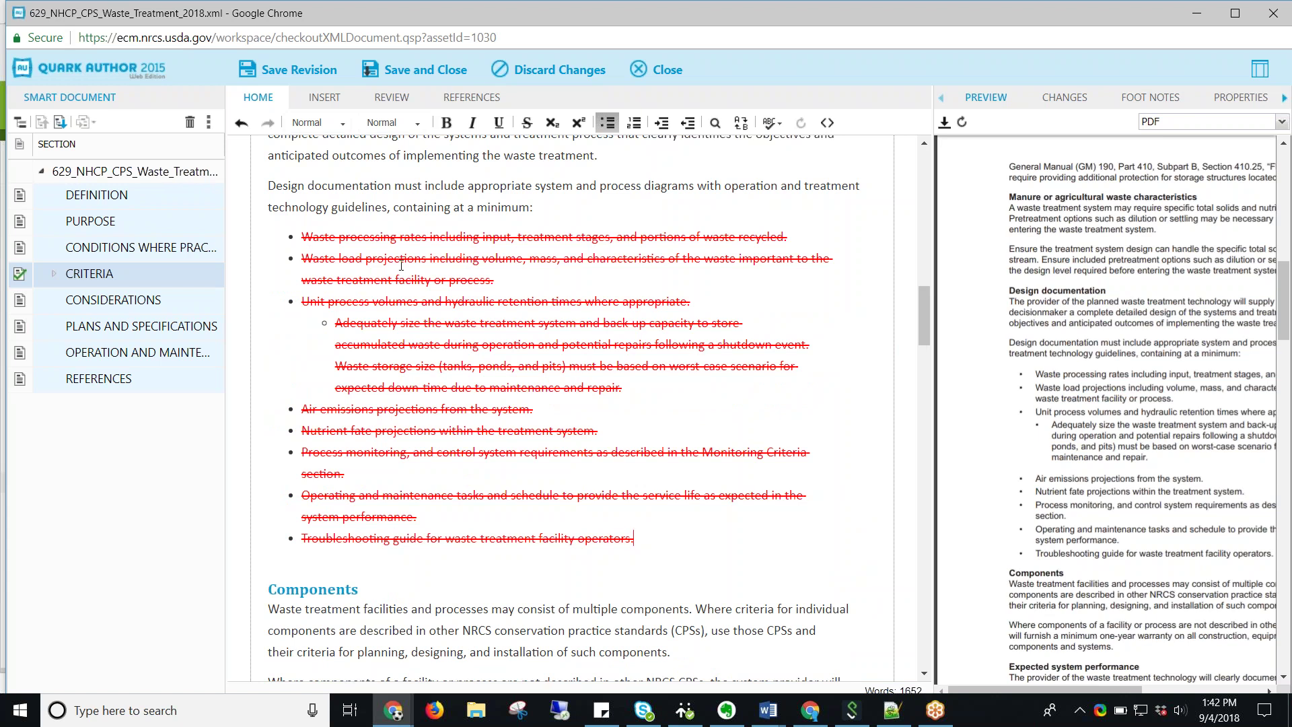
Accept the tracked deletions in the Design documentation list, first for the top bullet and for all remaining bullets together
left_click(402, 99)
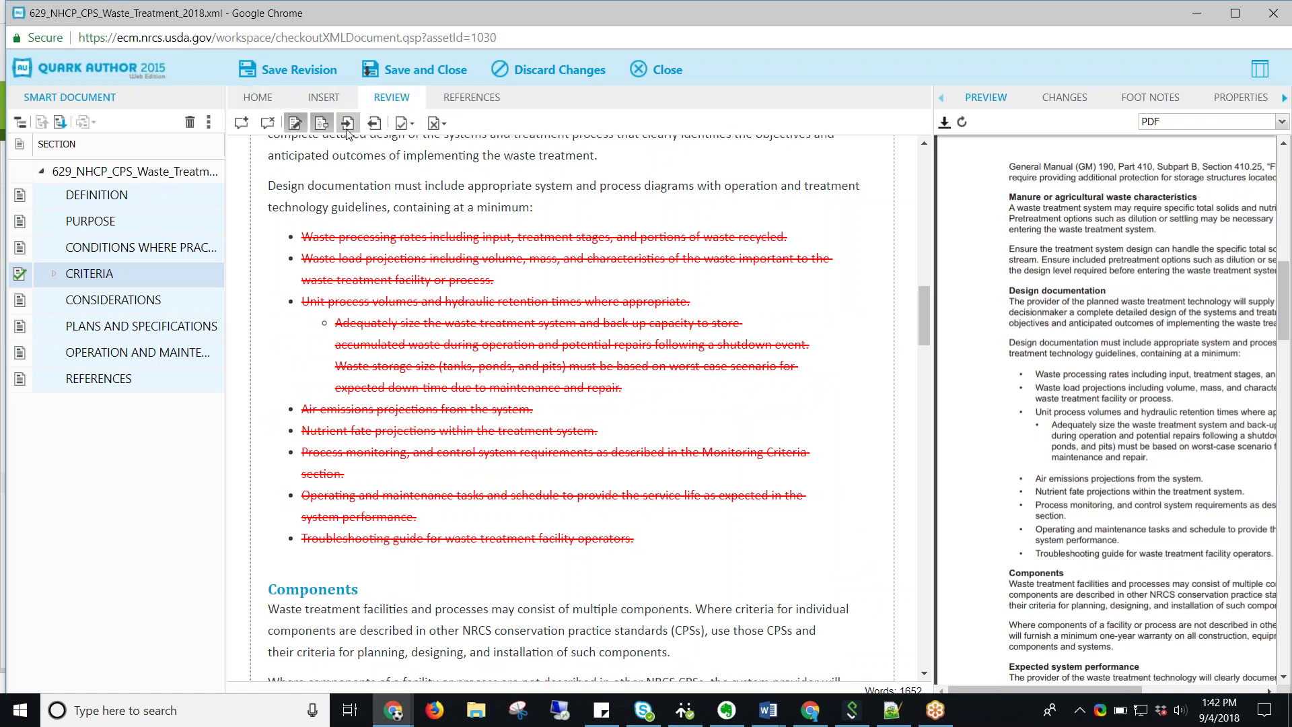
left_click(411, 123)
left_click(404, 124)
left_click(424, 148)
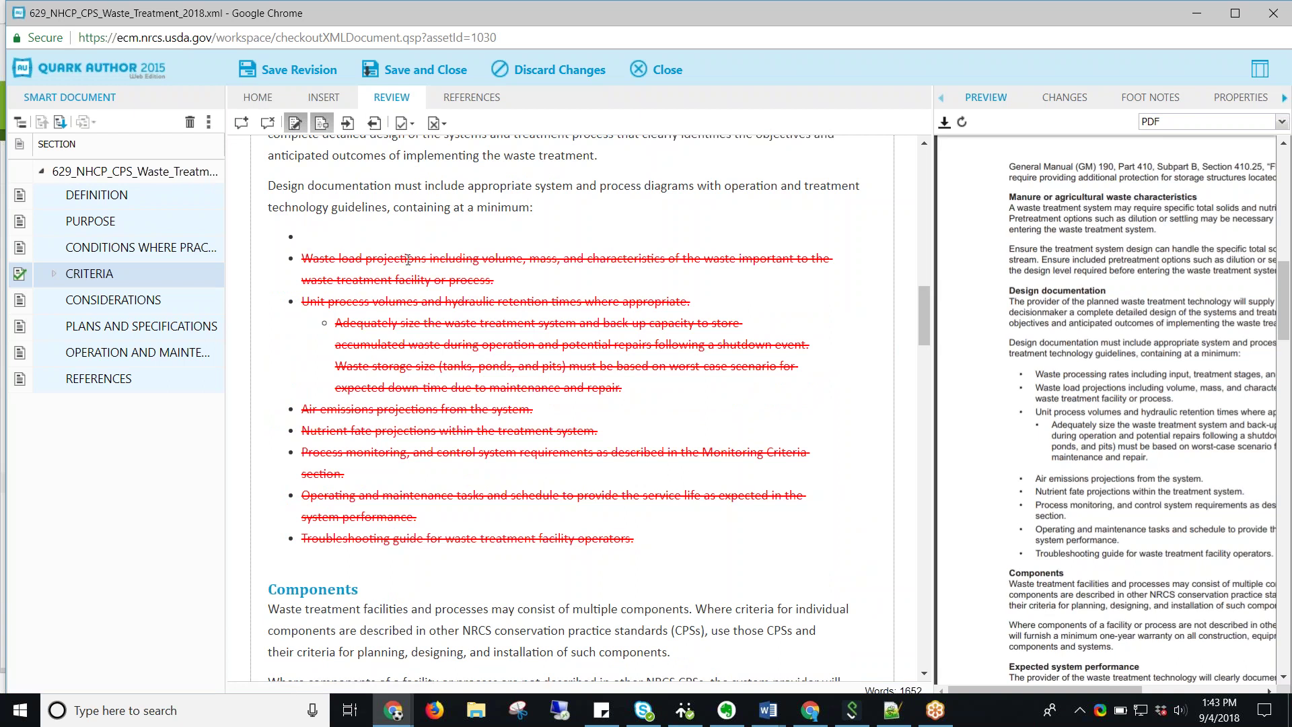
left_click_drag(654, 539, 299, 256)
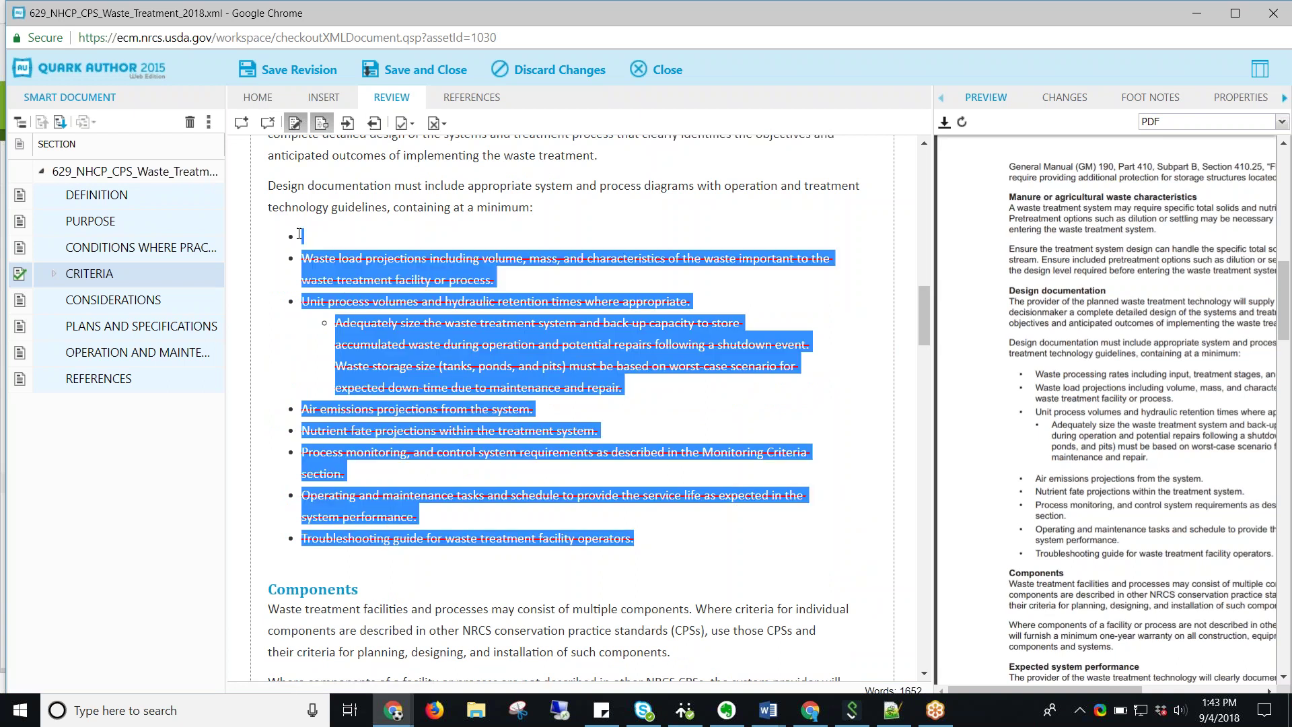
left_click(402, 123)
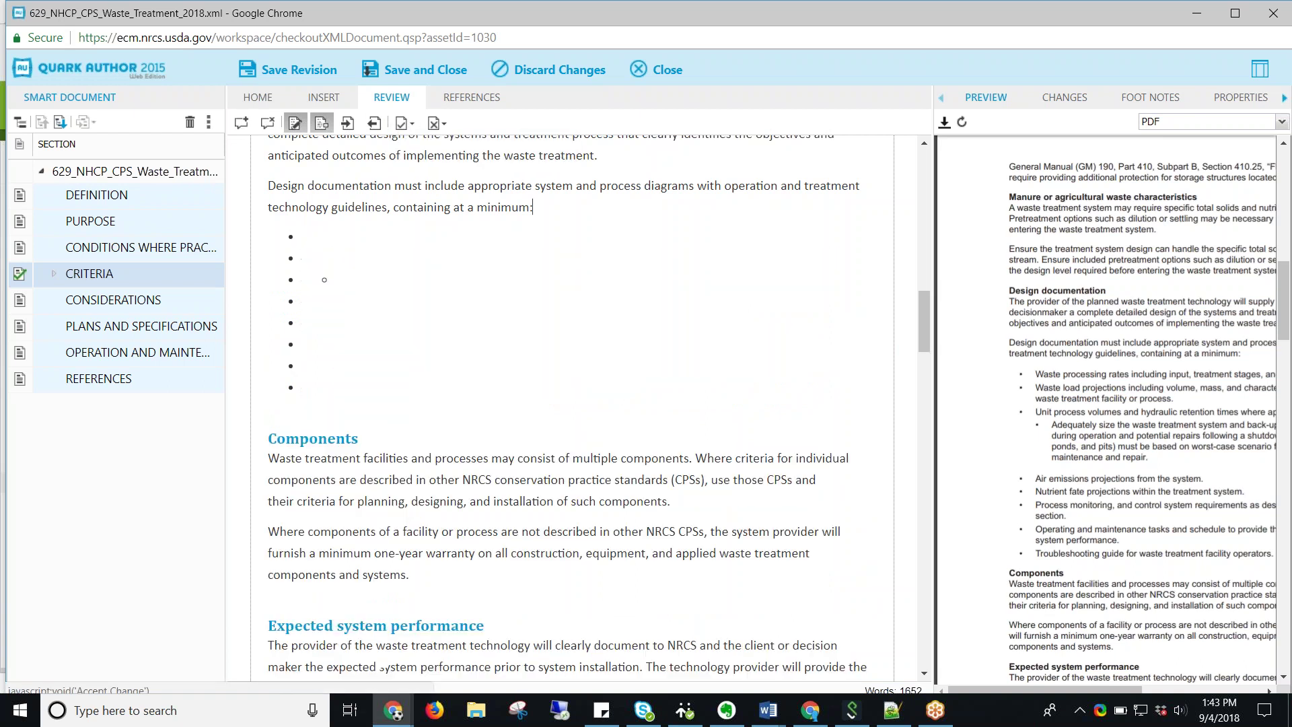
Delete all the empty bullets left between "containing at a minimum:" and the Components heading
left_click(300, 337)
key("Up")
key("Up")
key("Up")
key("Up")
key("Up")
key("Up")
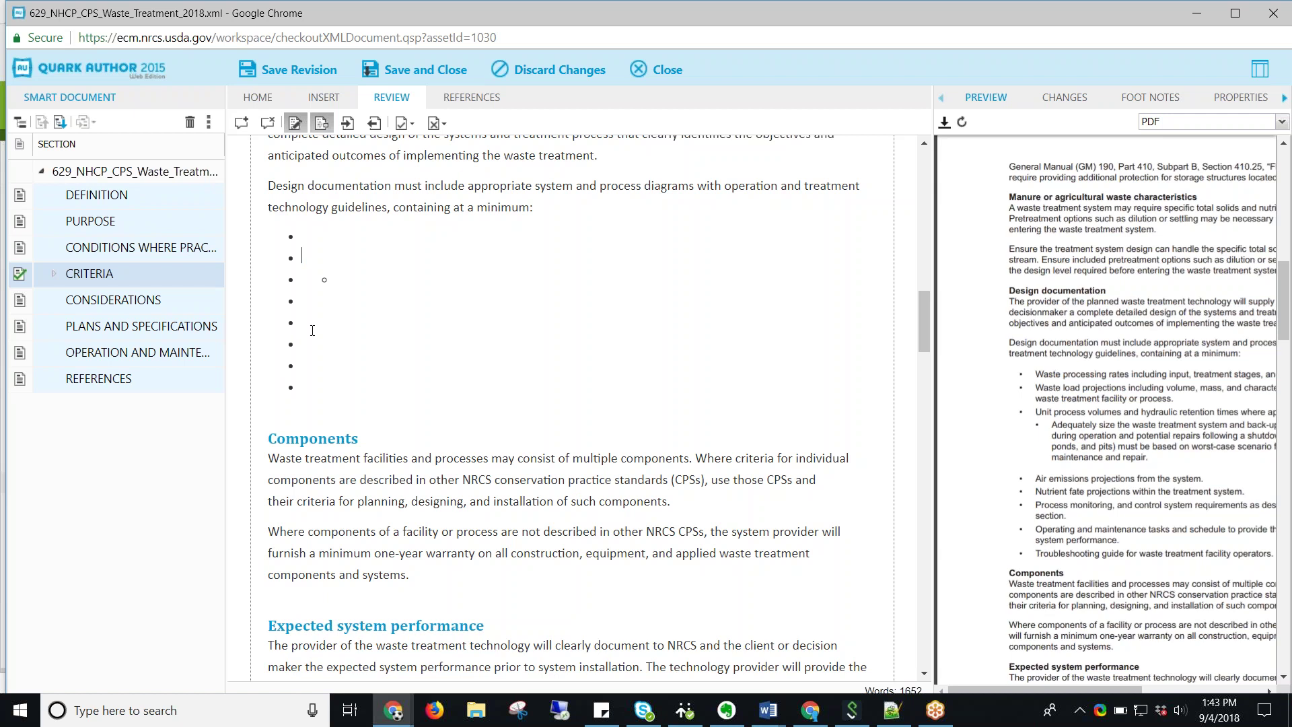
key("Down")
key("Down")
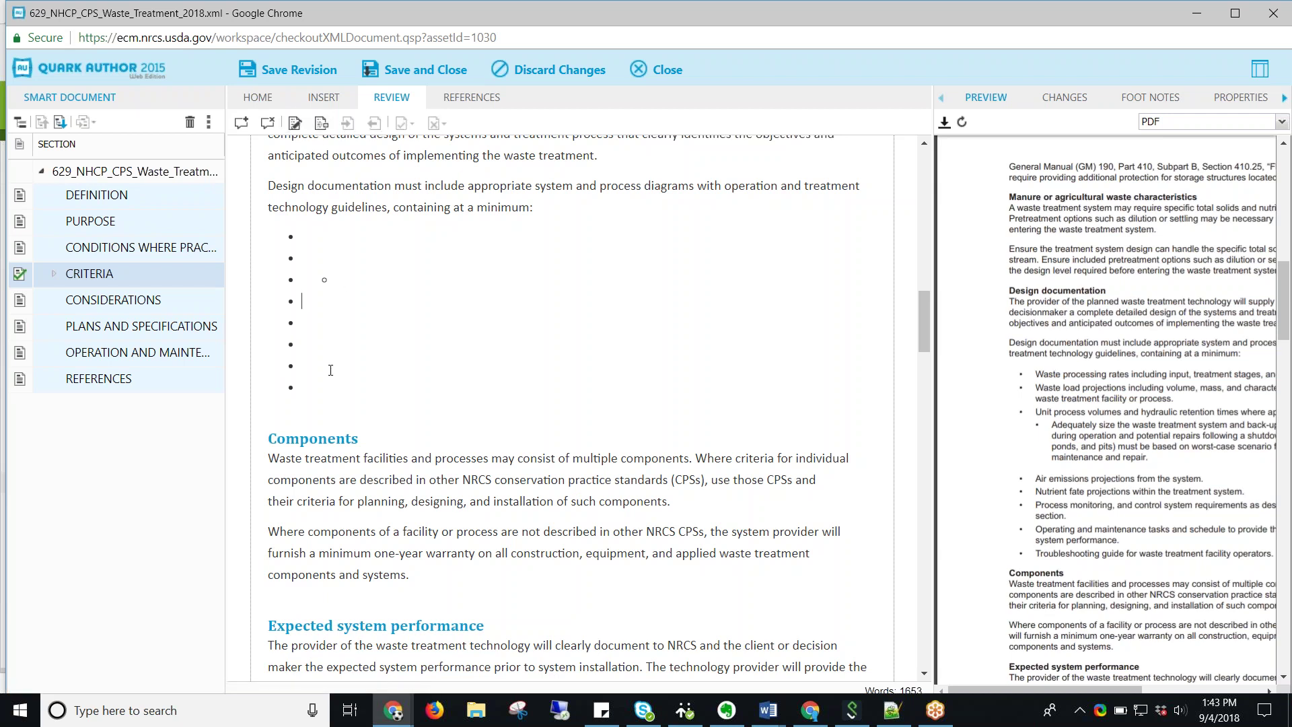
left_click_drag(326, 390, 302, 236)
key("Delete")
key("BackSpace")
key("BackSpace")
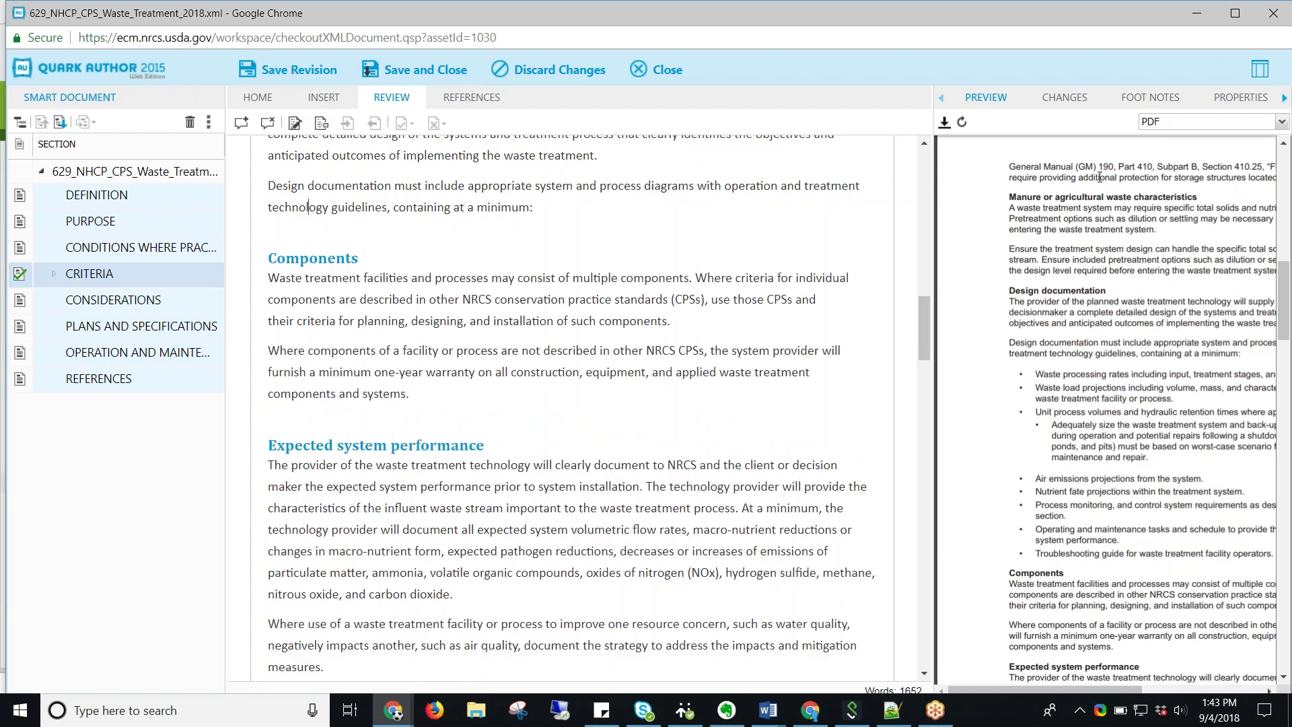
Refresh the PDF preview and examine the spacing between the Design documentation text and the Components heading
left_click(963, 123)
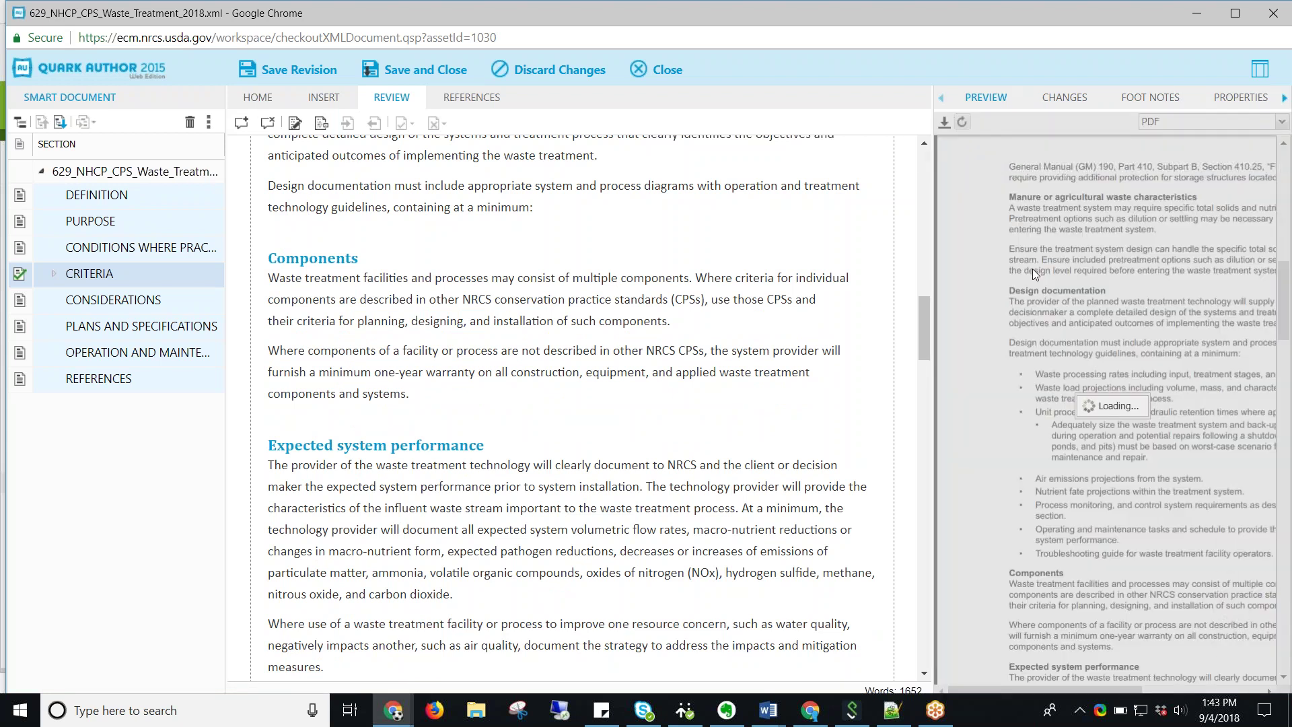
scroll(1085, 449, "down", 15)
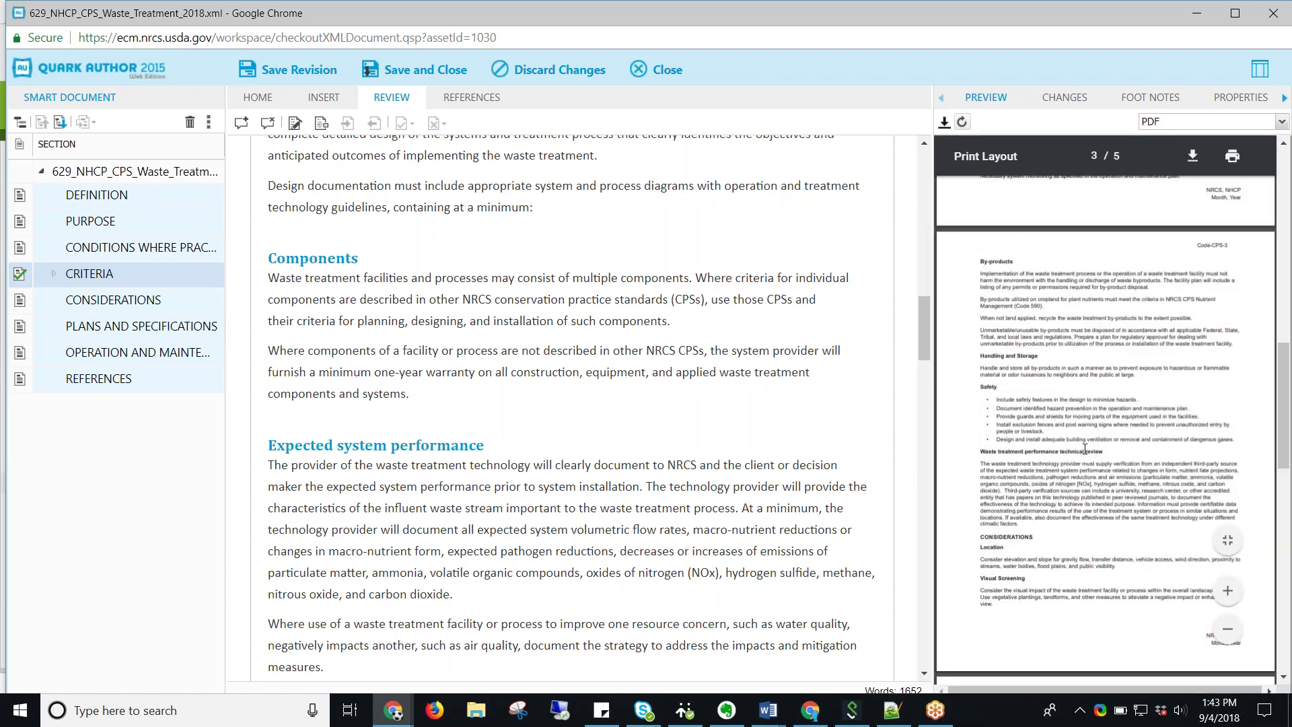
scroll(1085, 449, "down", 5)
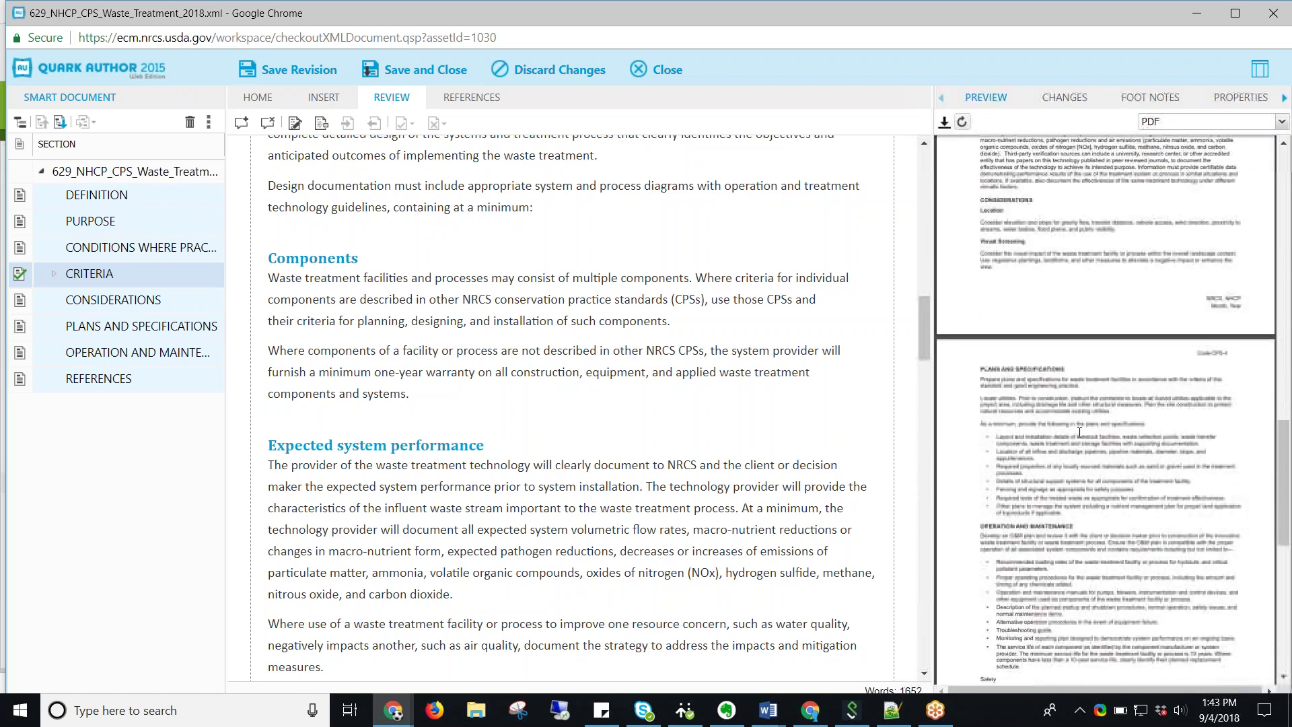
scroll(1079, 433, "up", 8)
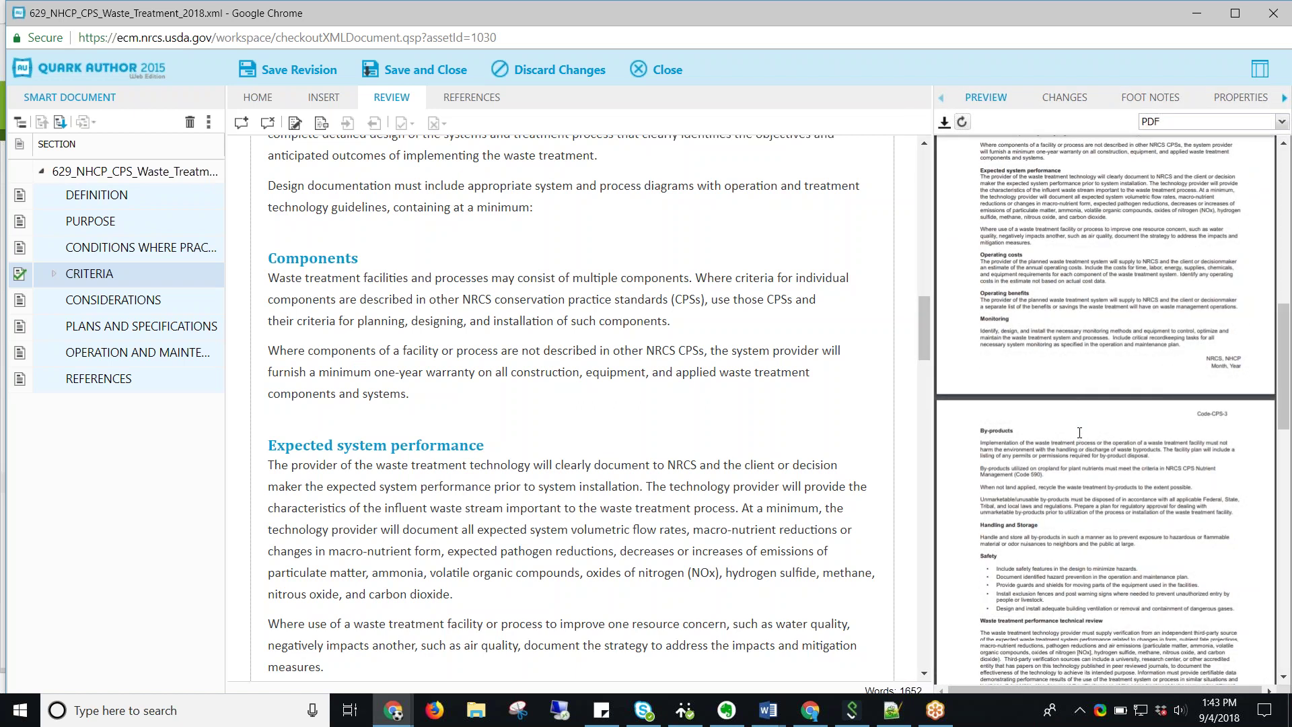
scroll(1071, 394, "up", 8)
scroll(349, 361, "up", 1)
scroll(340, 336, "up", 1)
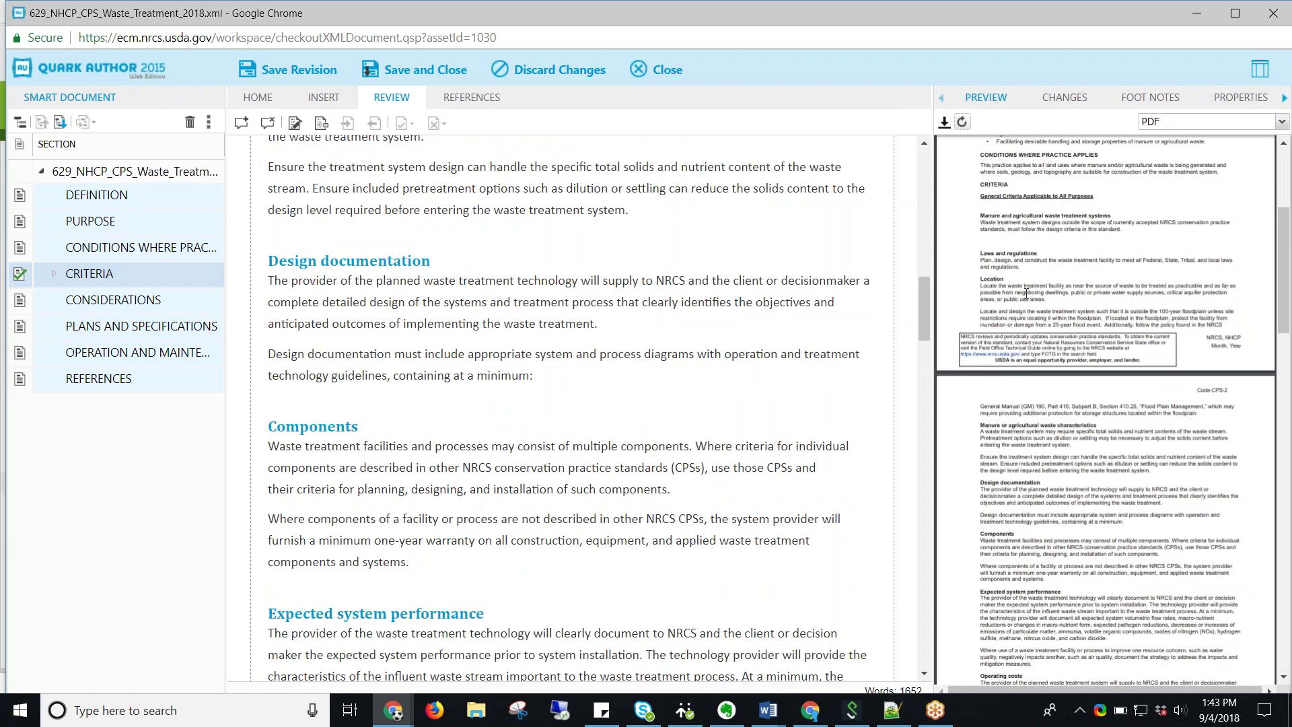
left_click_drag(980, 483, 1128, 521)
Add an empty paragraph after "containing at a minimum:" and paste the cut bullet list into the blank Word document
left_click(868, 567)
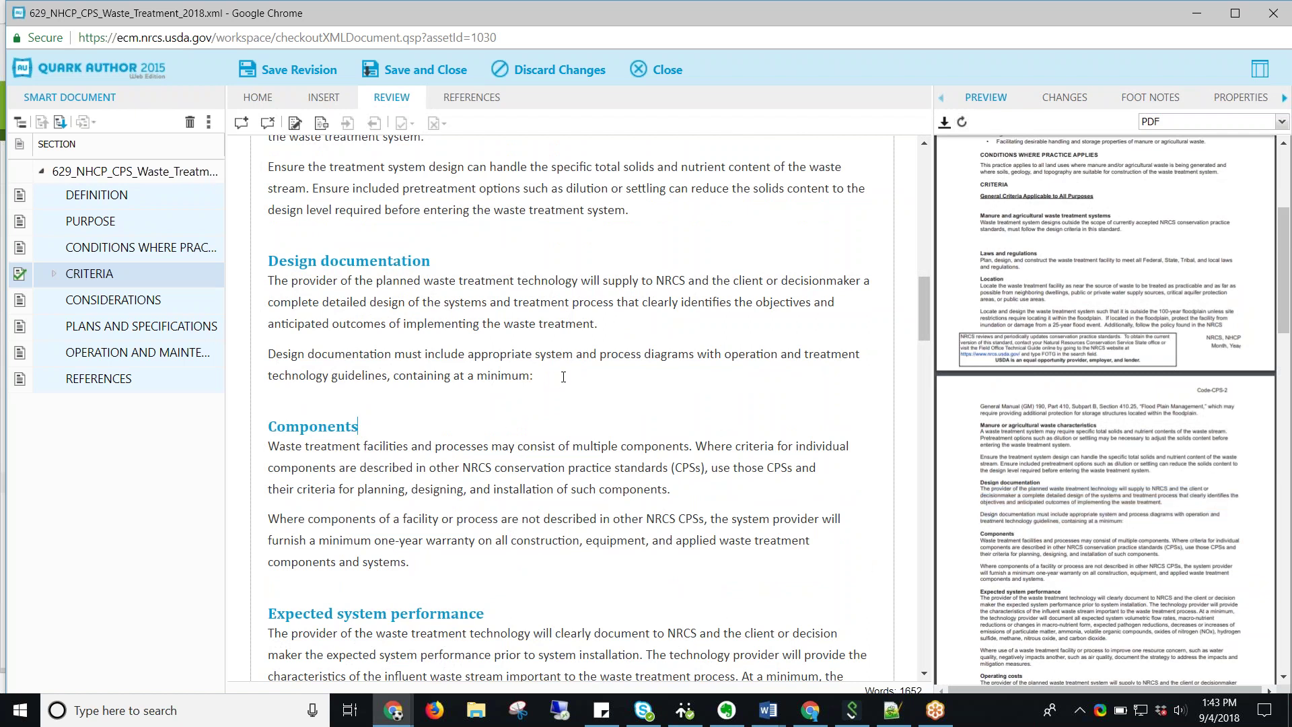
key("Return")
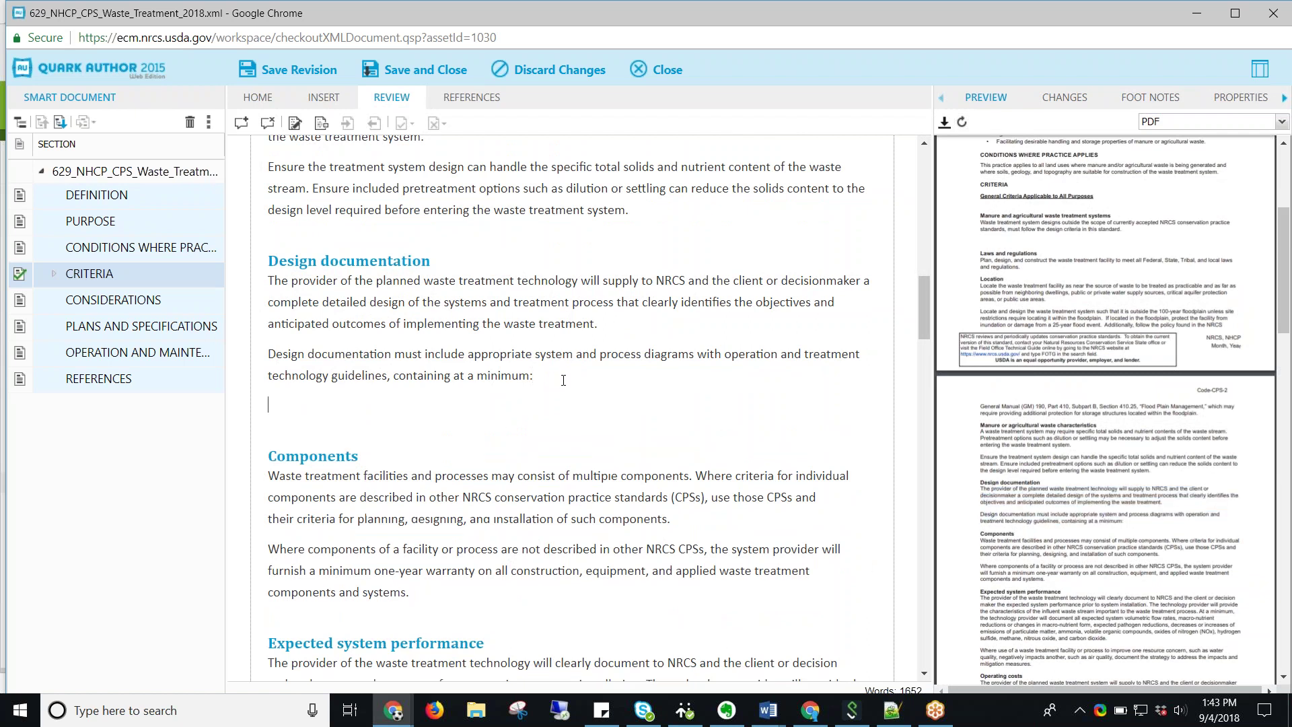
left_click(768, 710)
left_click(888, 641)
key("ctrl+v")
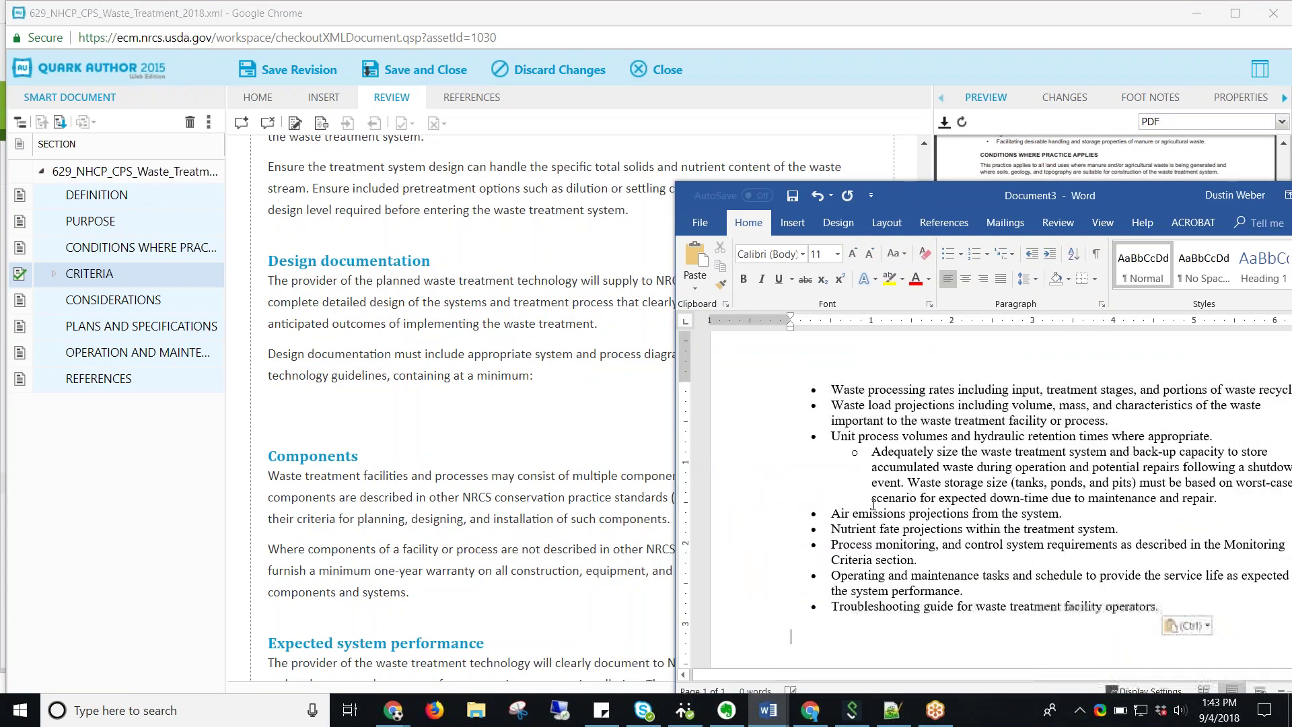
left_click(874, 453)
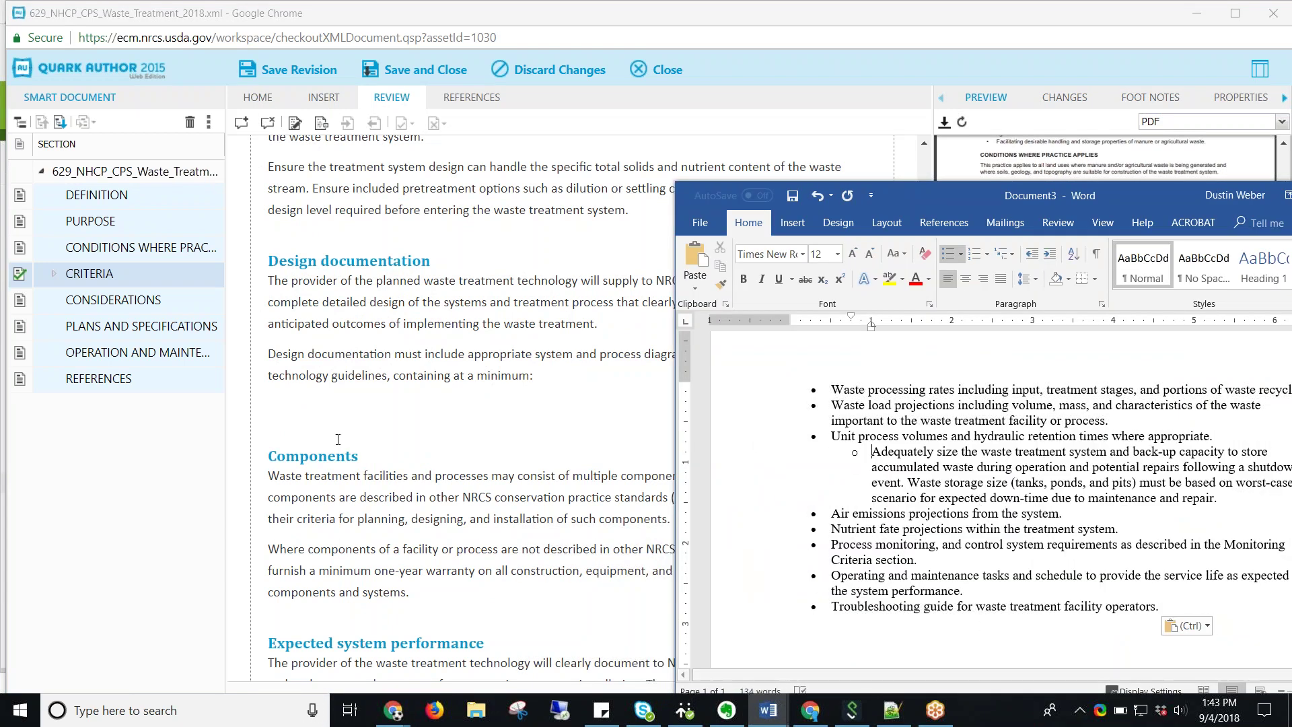
Start a new bulleted list in the empty paragraph above the Components heading of the CRITERIA text
left_click(315, 418)
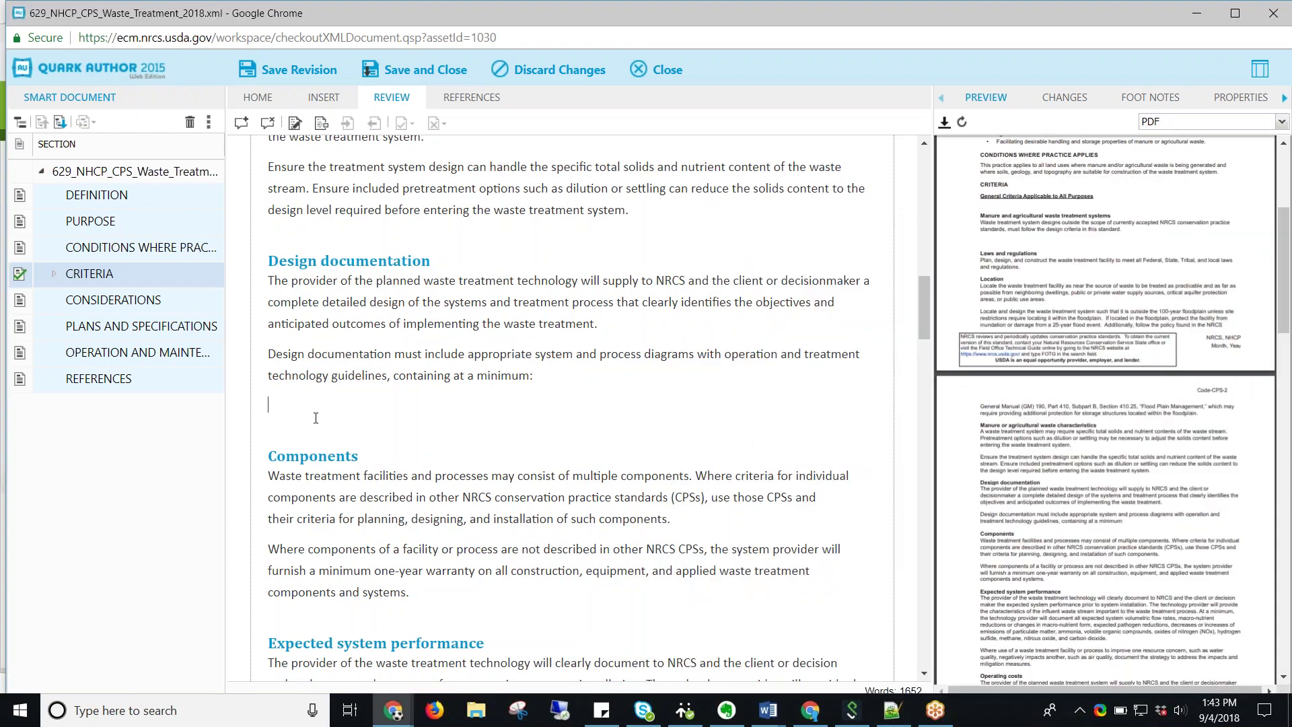
left_click(256, 96)
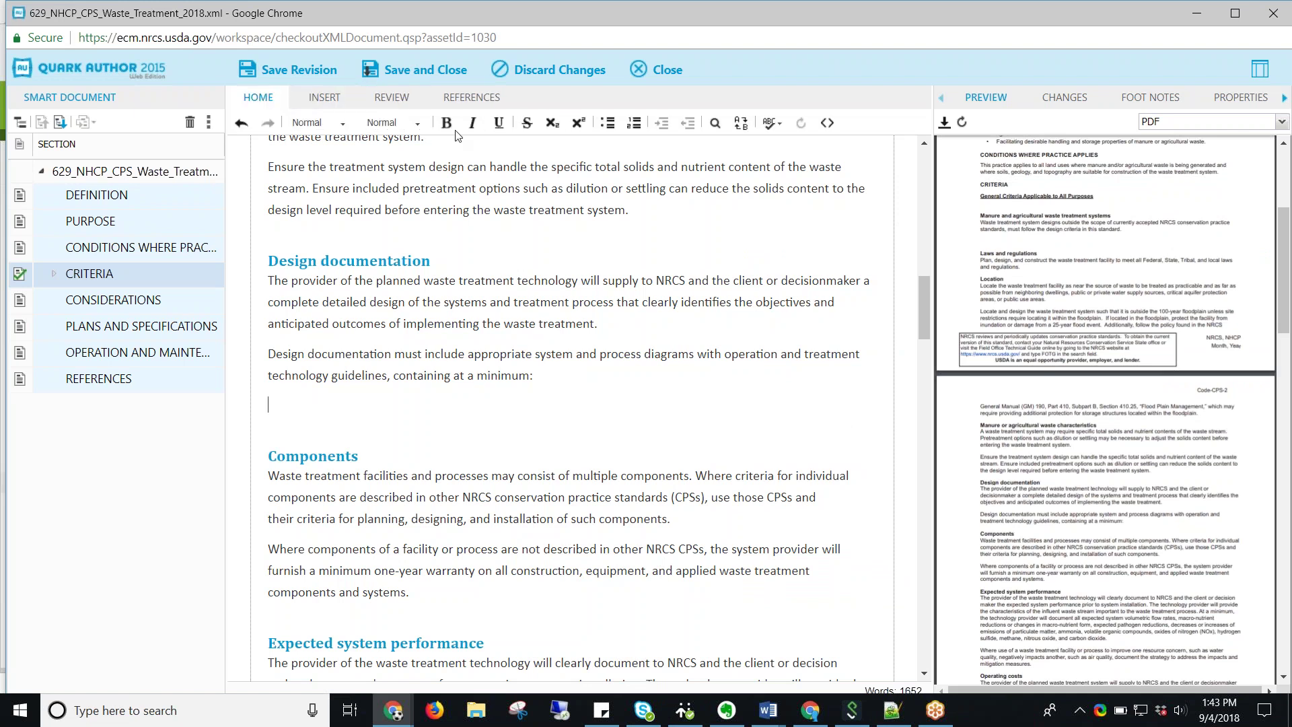
left_click(607, 122)
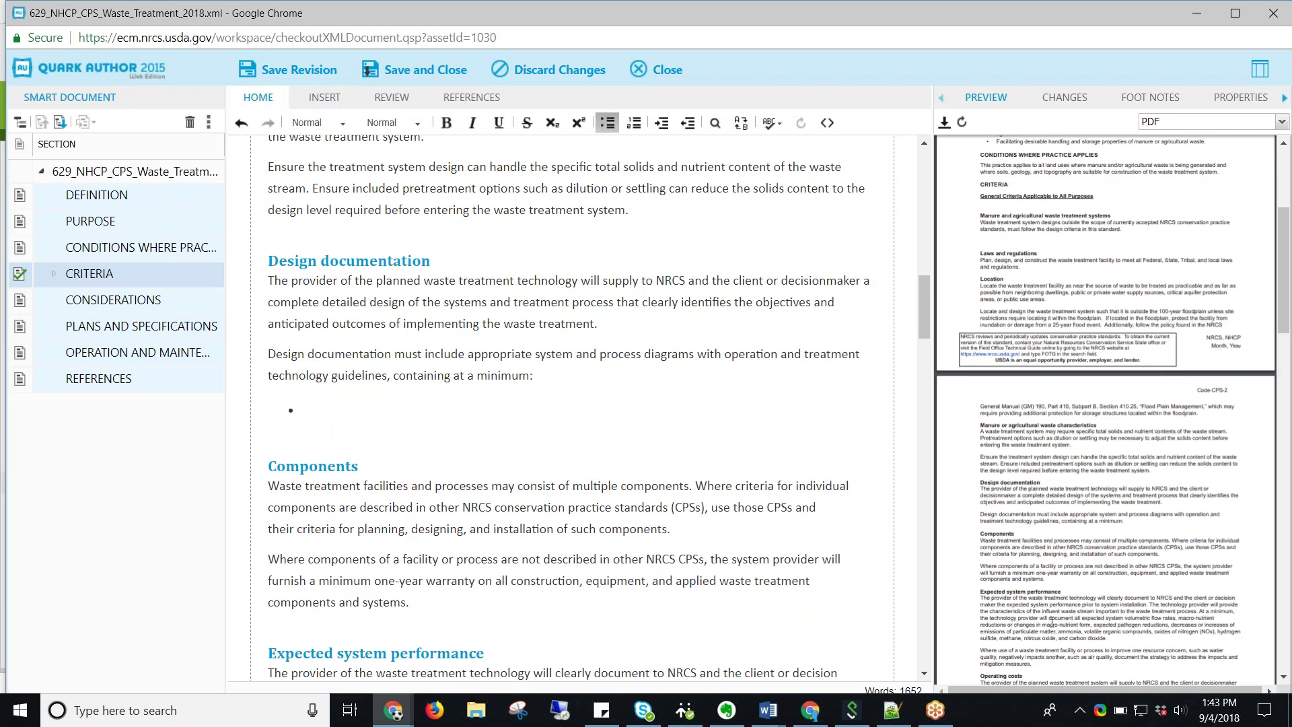
Copy the first three first-level bullets from the Word document and paste them into the empty bullet under "containing at a minimum:"
left_click(768, 710)
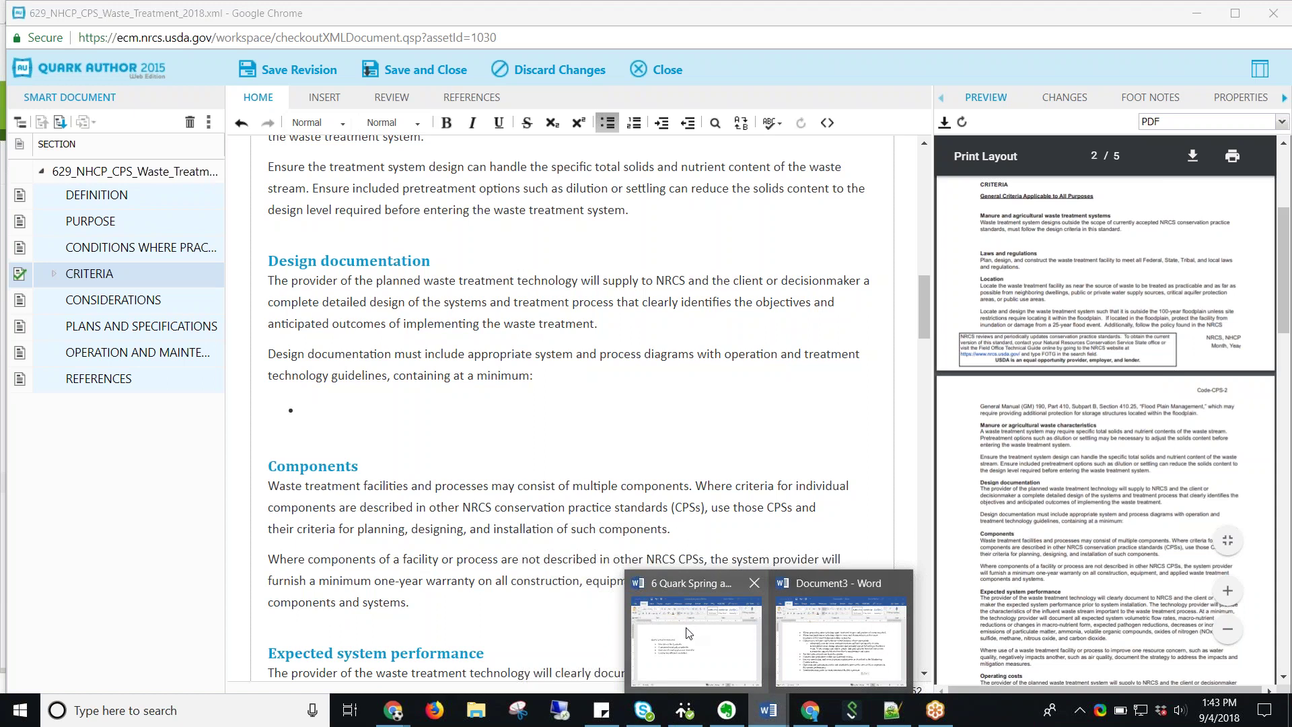
left_click(852, 629)
left_click_drag(1113, 423, 832, 421)
left_click_drag(1214, 436, 843, 390)
key("ctrl+c")
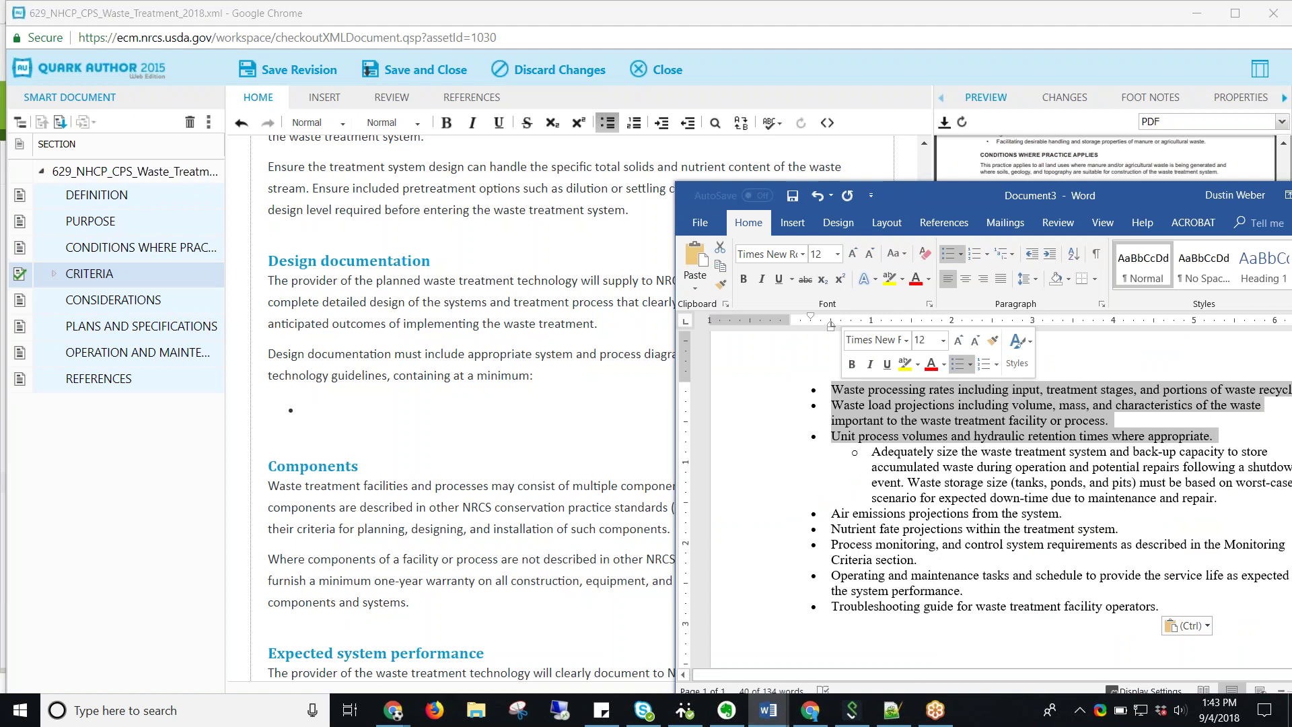
left_click(312, 409)
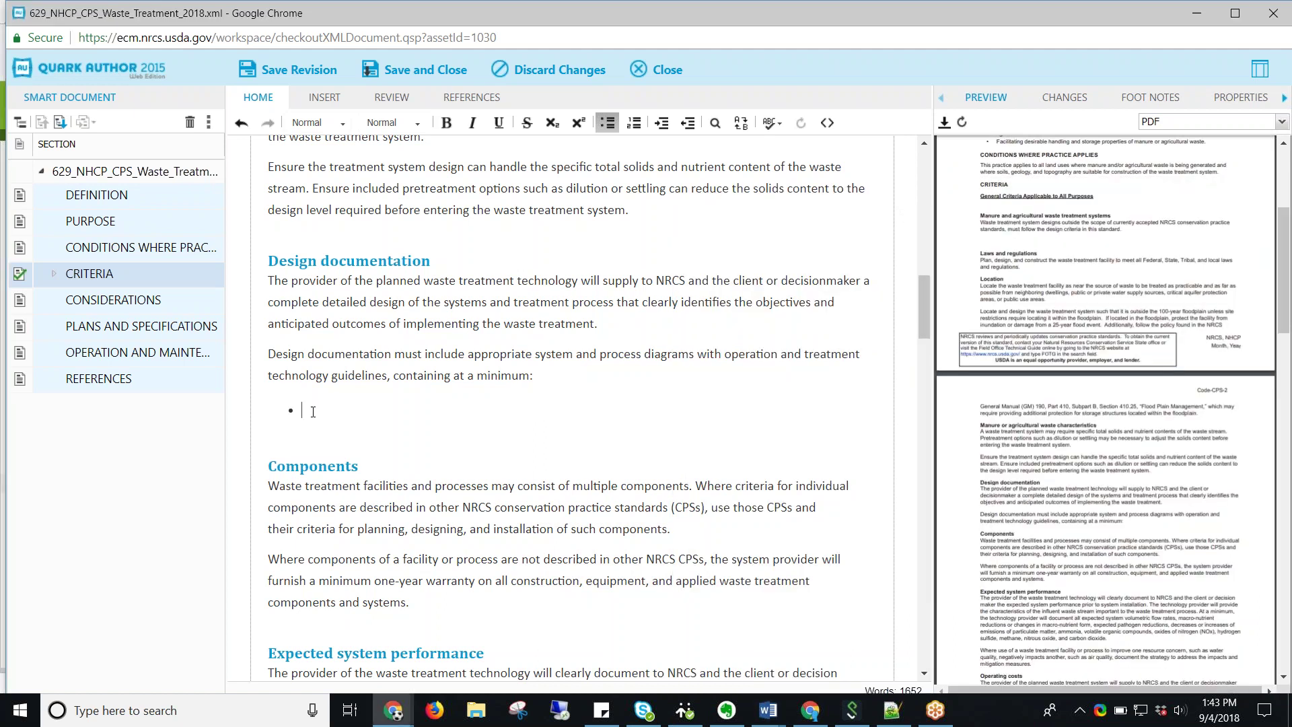
key("ctrl+v")
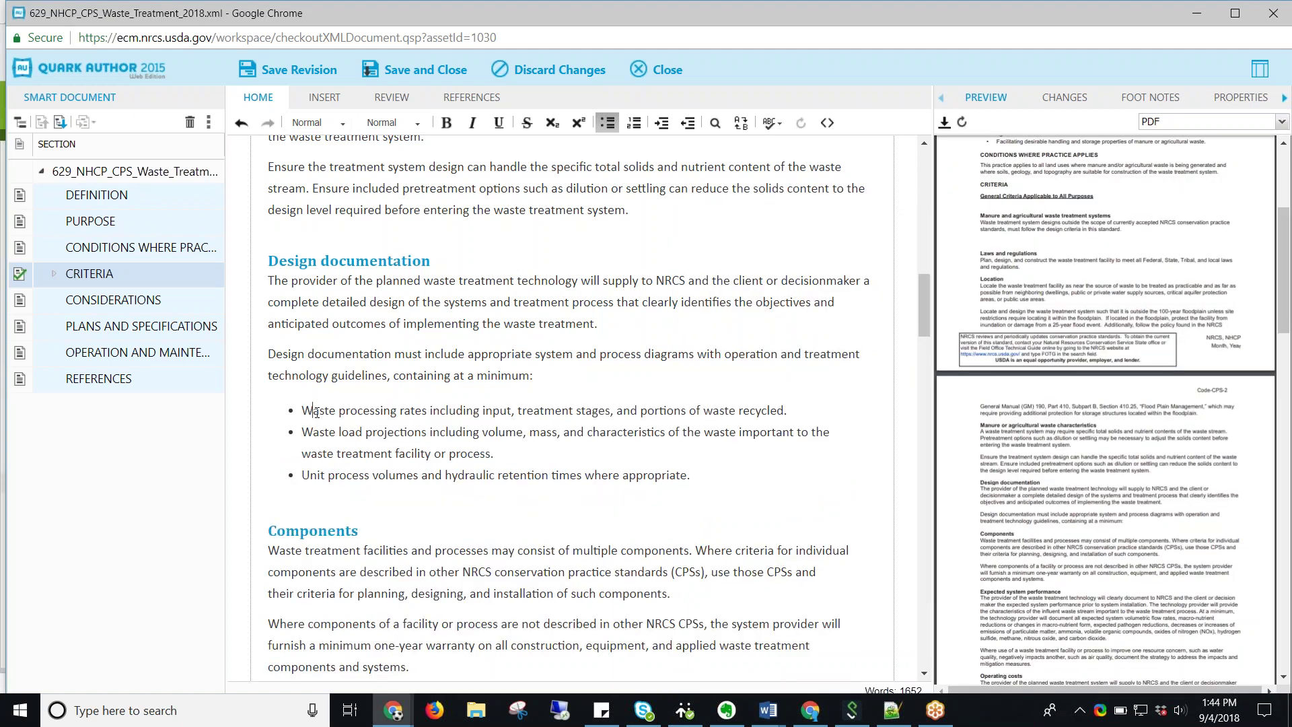
Add a nested bullet under "Unit process volumes and hydraulic retention times where appropriate." and fill it with the "Adequately size..." text copied from Word
key("Down")
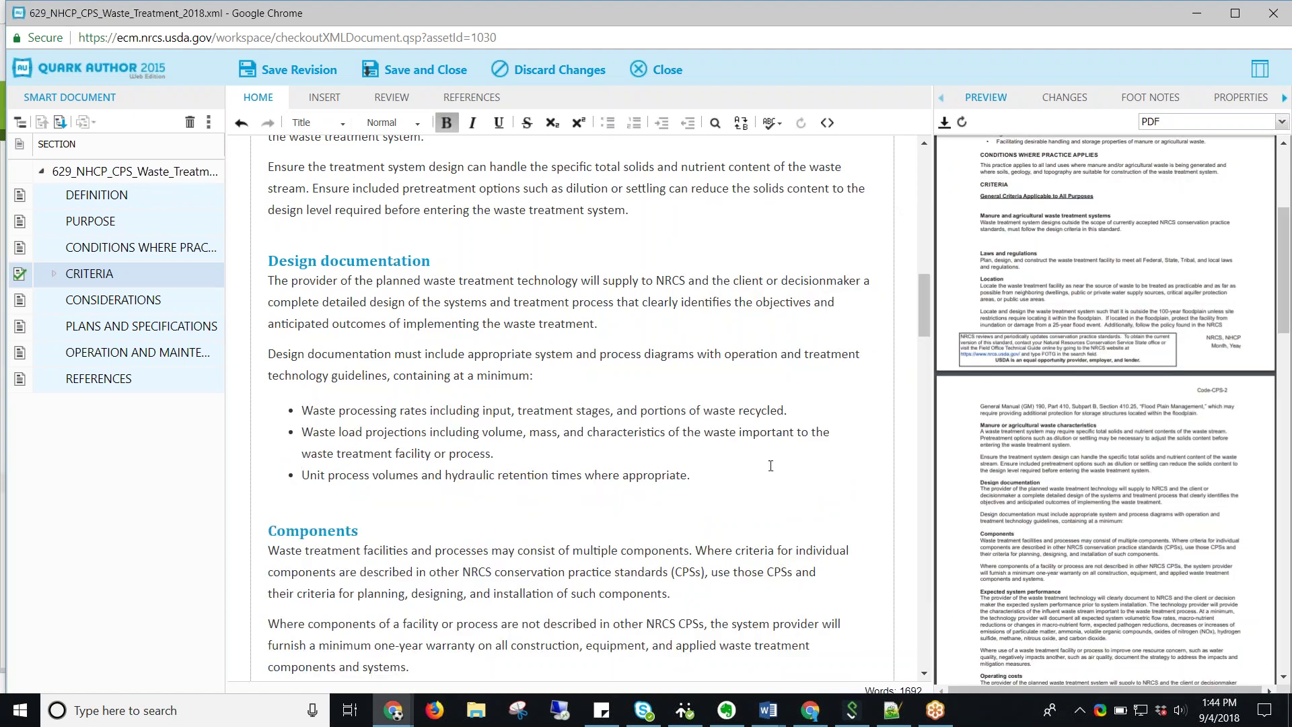
left_click(767, 465)
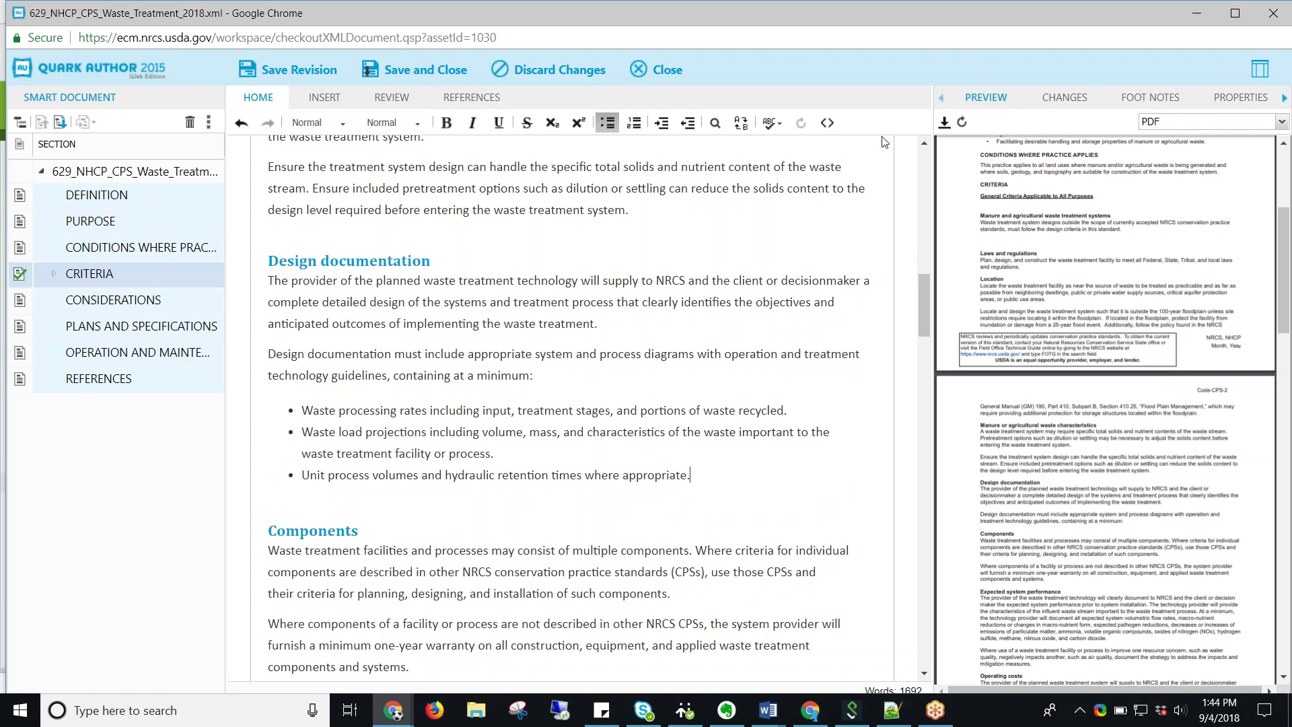
key("Return")
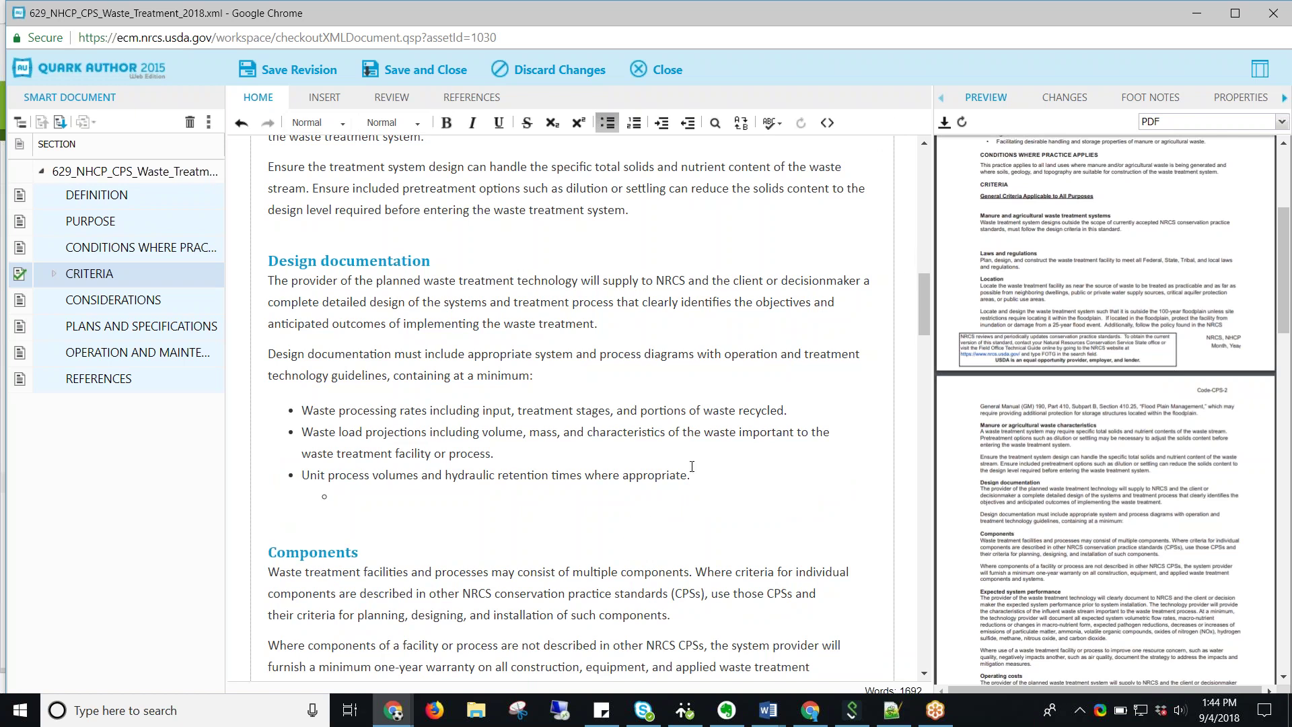
mouse_move(779, 706)
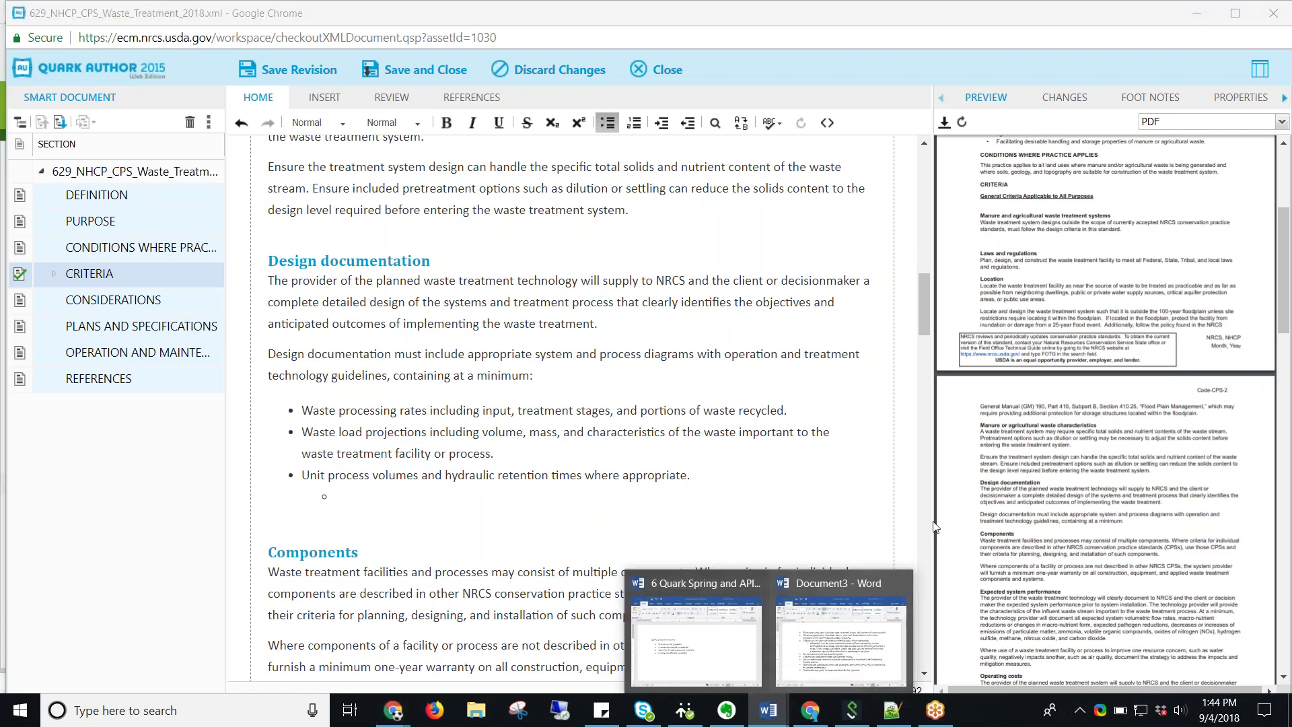
left_click(841, 646)
left_click_drag(1226, 499, 872, 451)
key("ctrl+c")
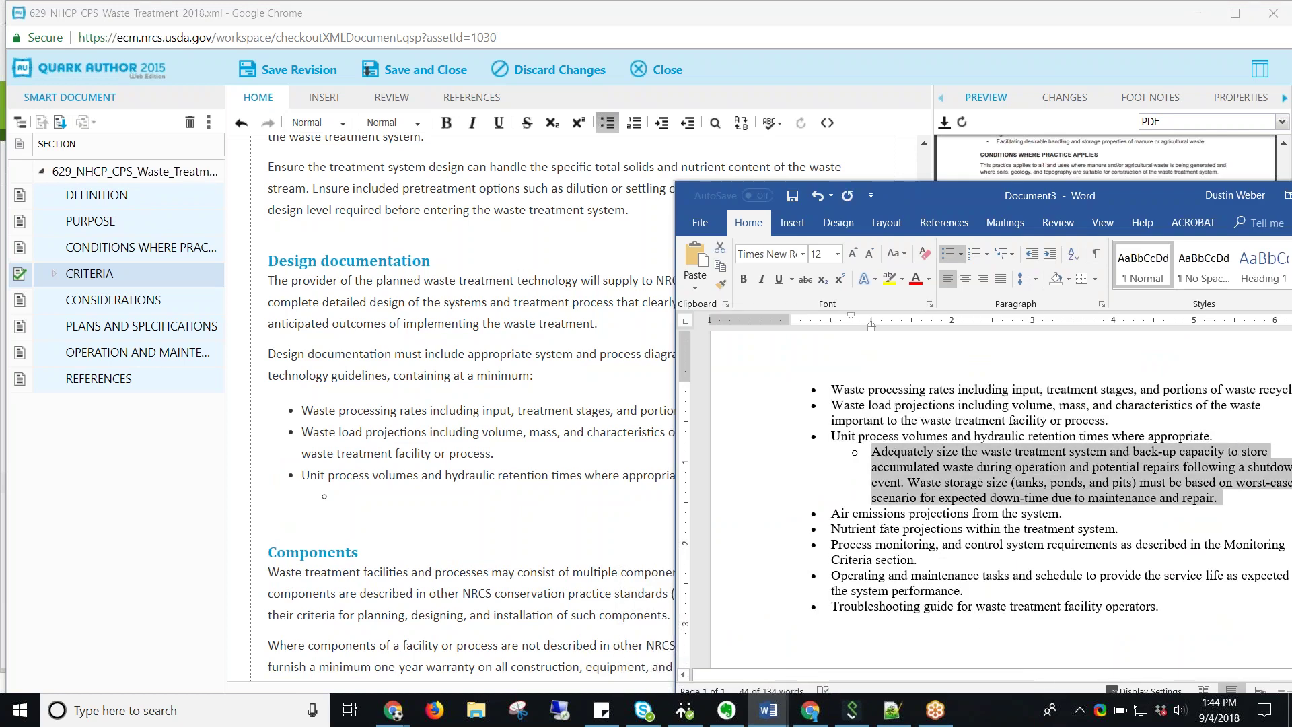
left_click(360, 493)
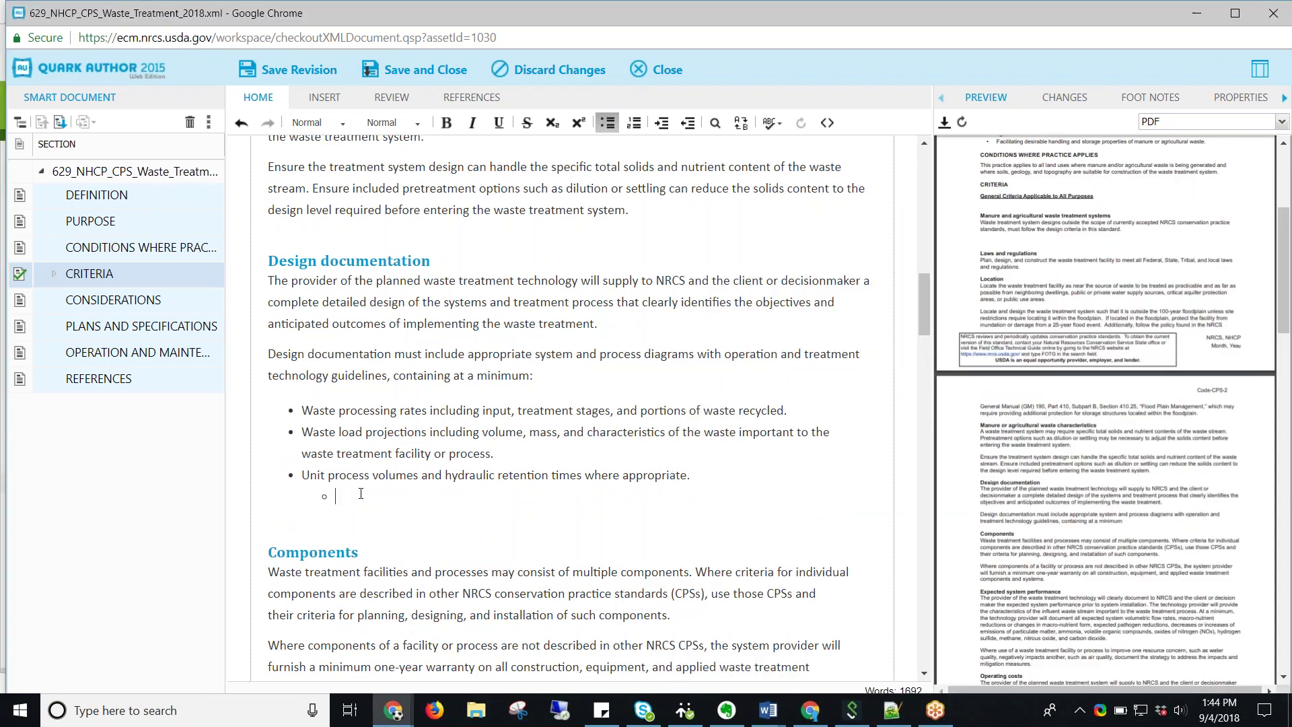
key("ctrl+v")
double_click(374, 496)
left_click(369, 498)
key("BackSpace")
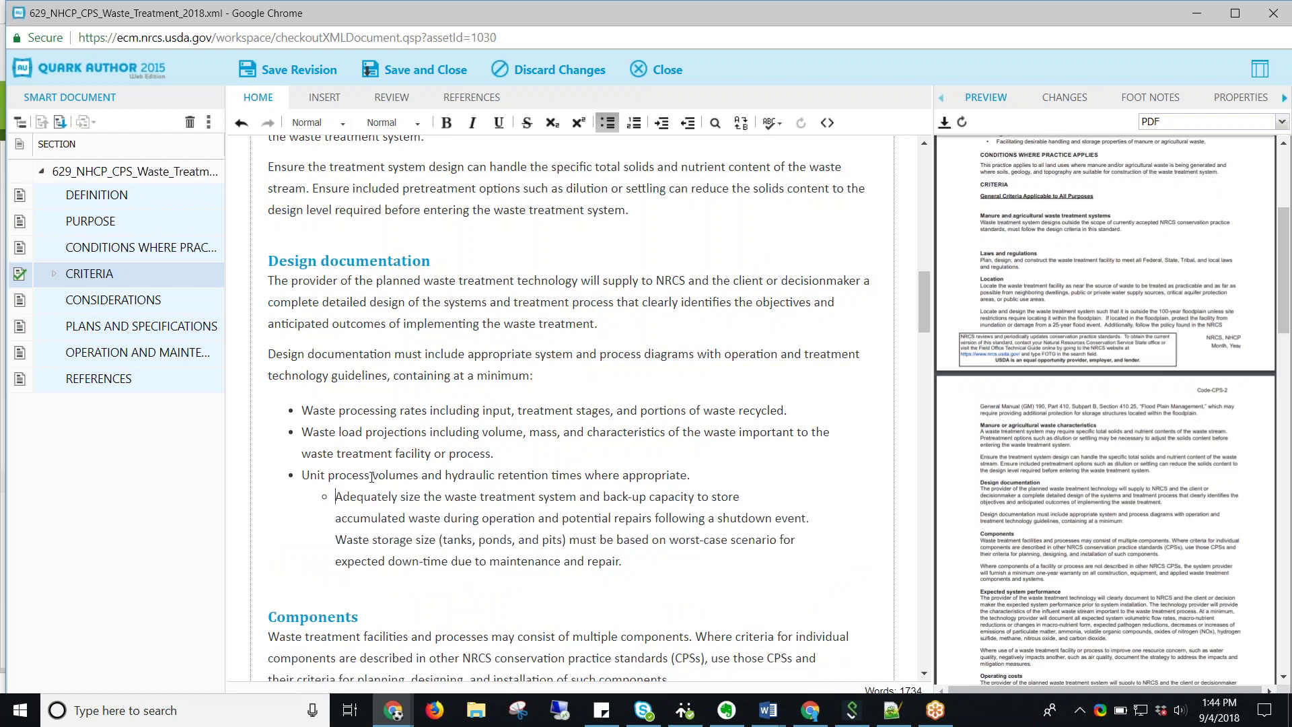
Add a first-level bullet after the nested one and paste the five remaining bullets from Word, "Air emissions projections" through "Troubleshooting guide"
left_click(660, 555)
key("Return")
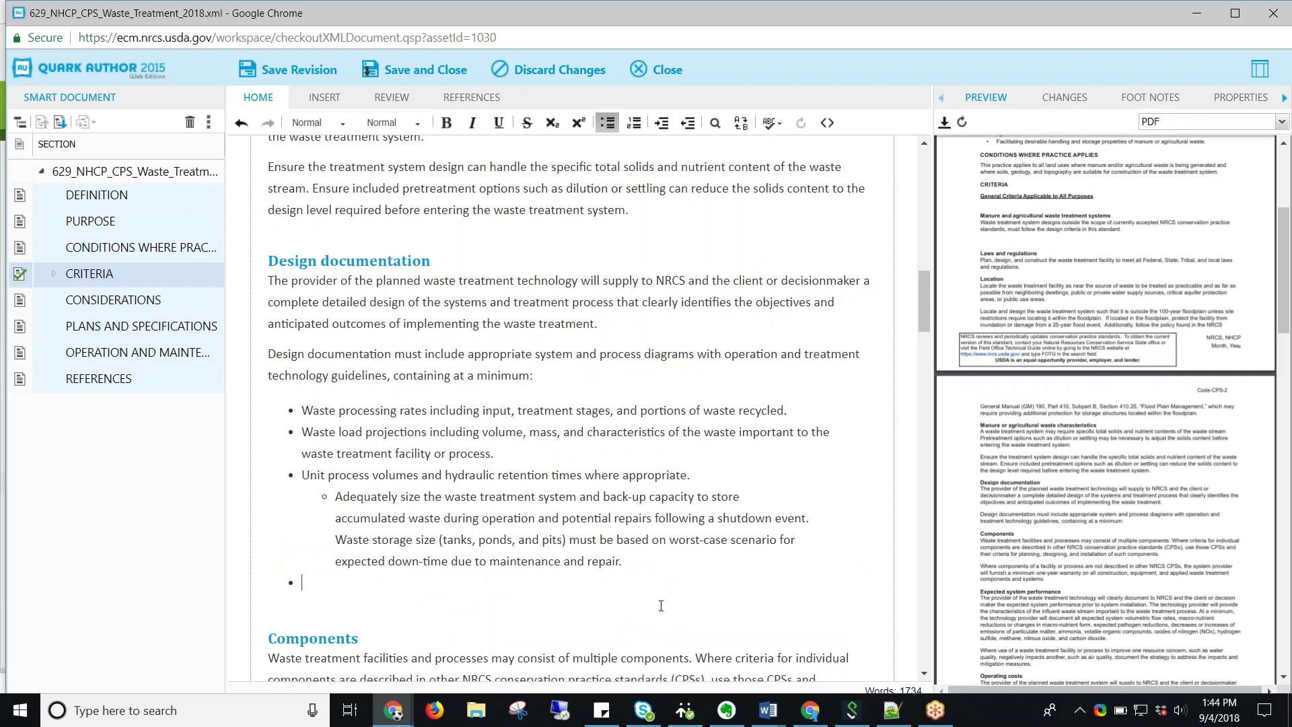
mouse_move(767, 710)
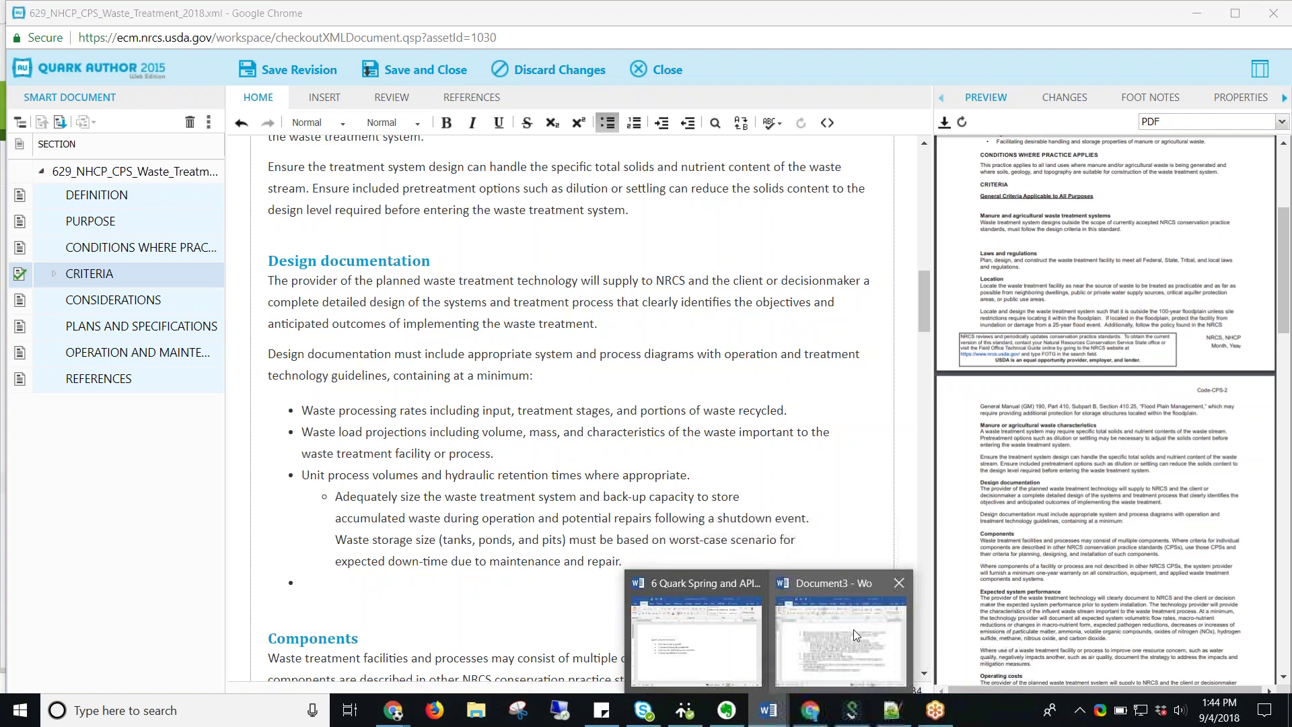
left_click(843, 650)
left_click_drag(1181, 623, 832, 510)
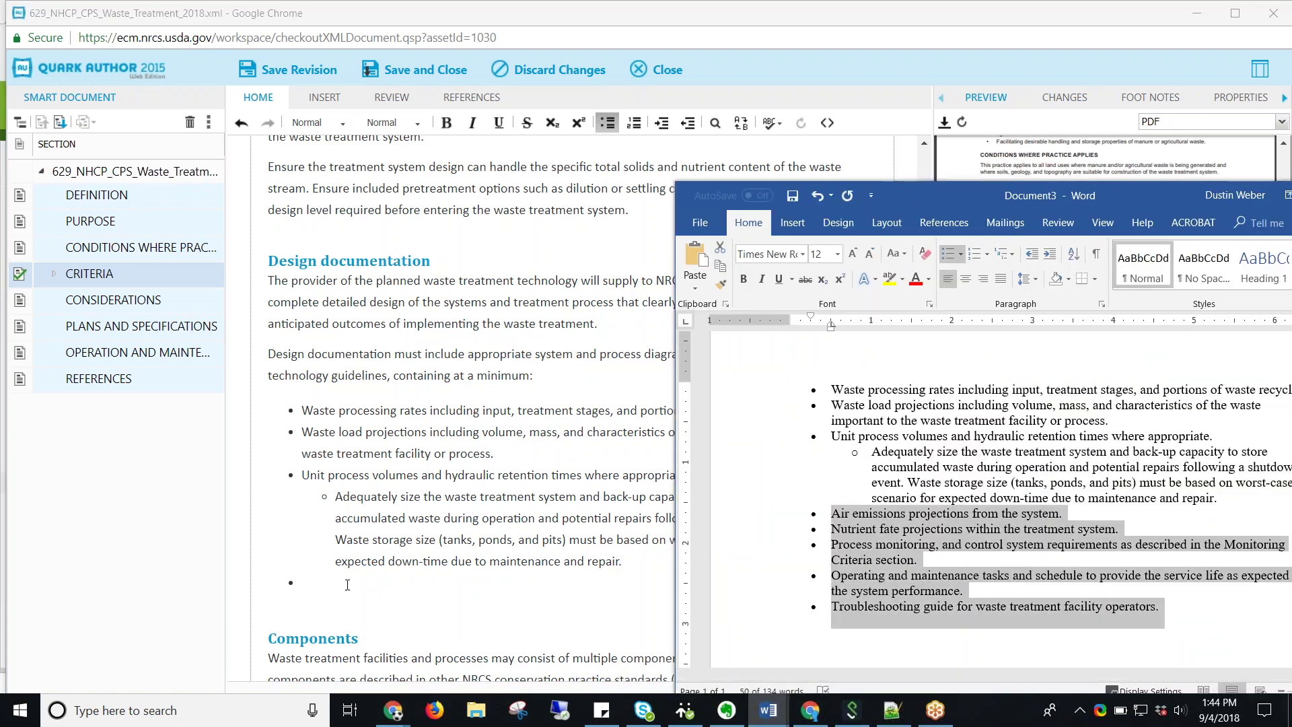
left_click(348, 584)
type("Air emissions projections from the system. Nutrient fate projections within the treatment system. Process monitoring, and control system requirements as described in the Monitoring Criteria section. Operating and maintenance tasks and schedule to provide the service life as expected in the system performance. Troubleshooting guide for waste treatment facility operators.")
scroll(349, 583, "down", 4)
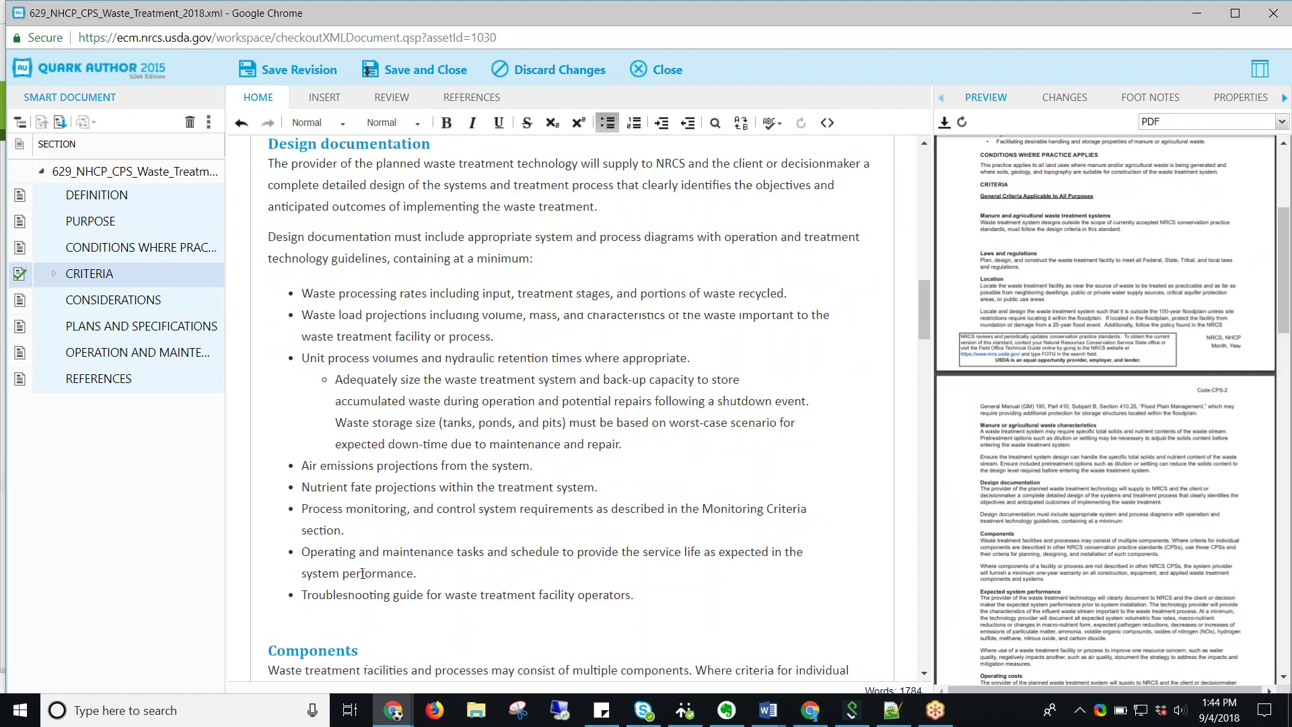
Refresh the PDF preview and examine the spacing around the nested bullet in the Design documentation list
left_click(962, 122)
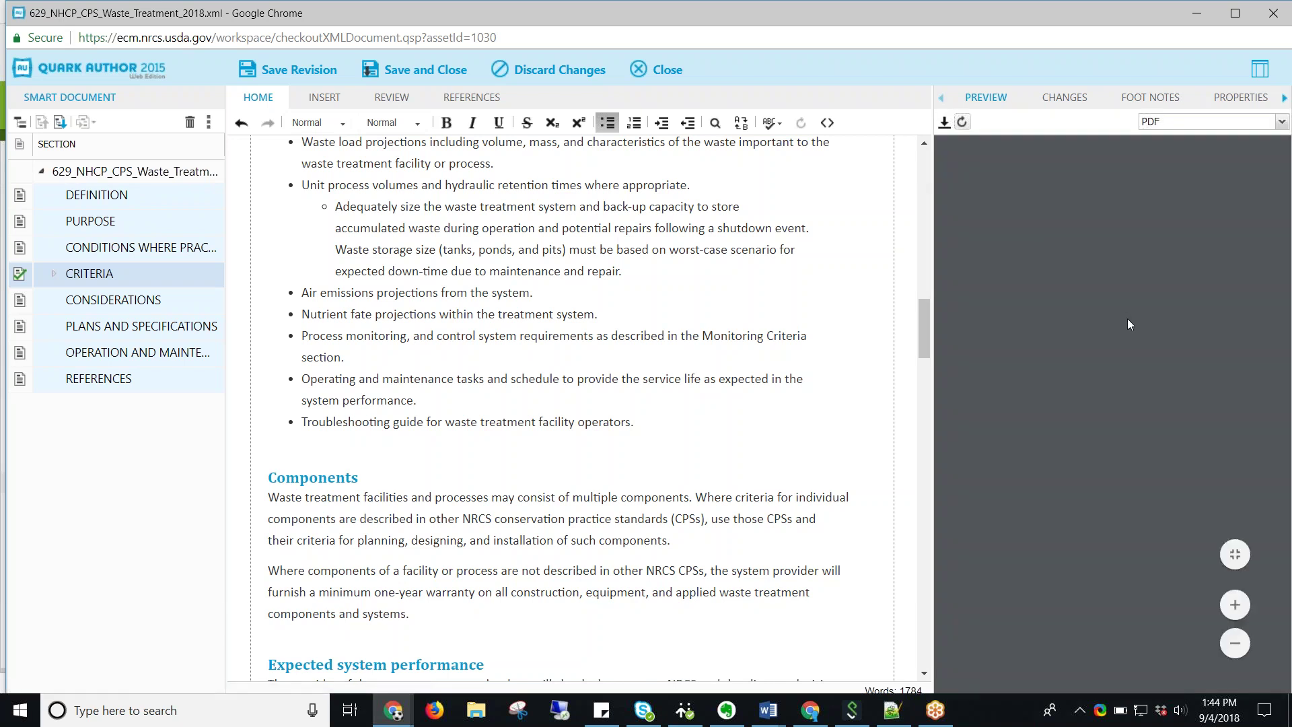
scroll(1261, 618, "down", 3)
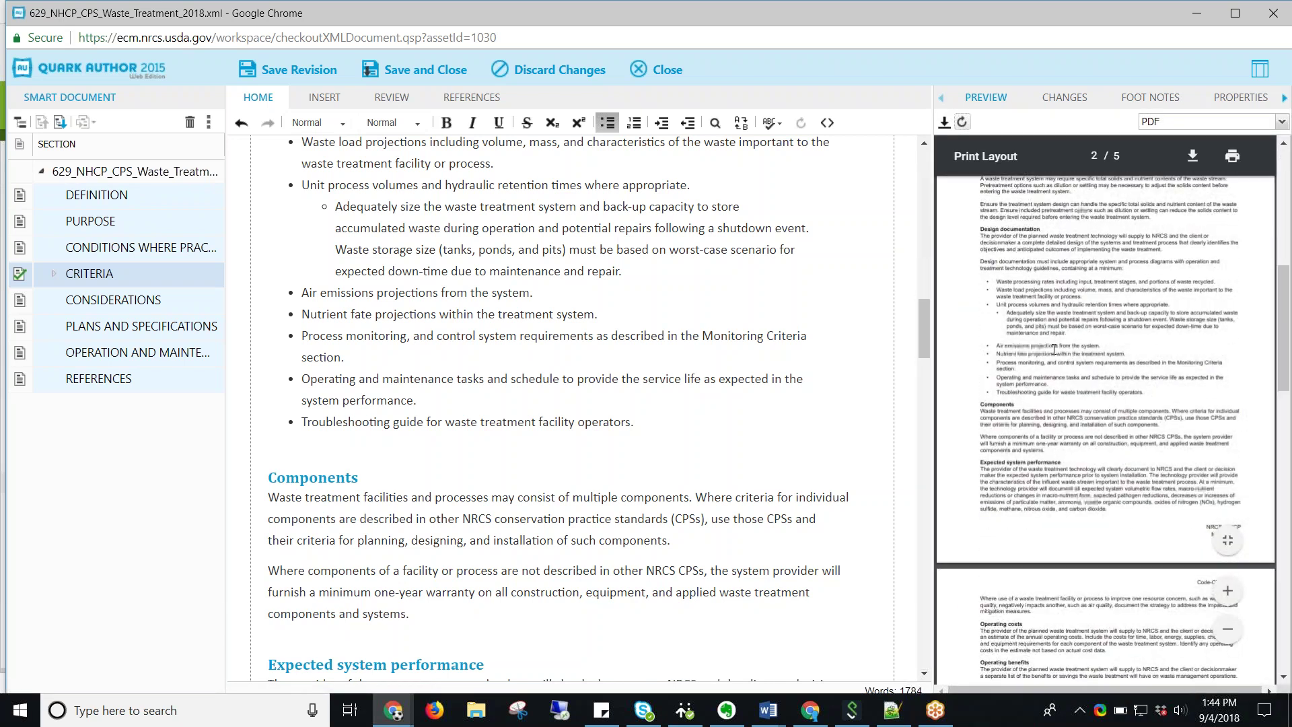
left_click(1228, 603)
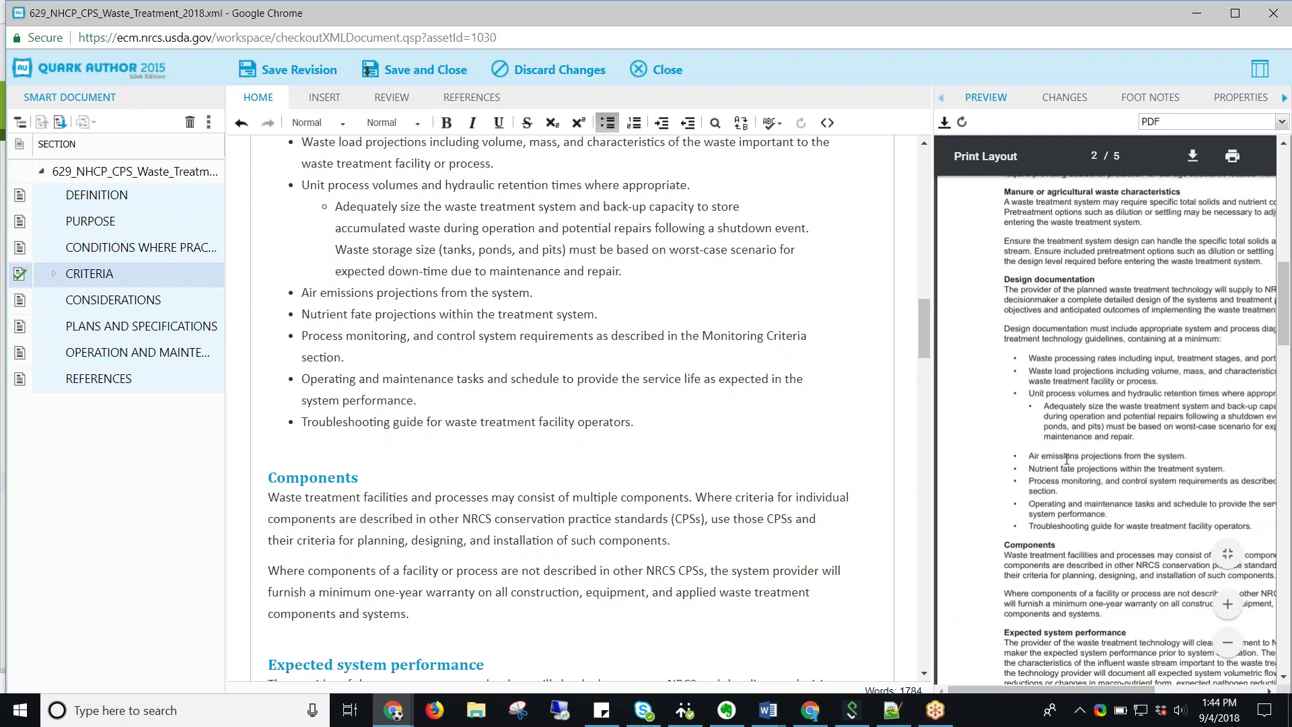
left_click_drag(1074, 408, 1076, 471)
left_click(1050, 448)
left_click_drag(1044, 405, 1078, 444)
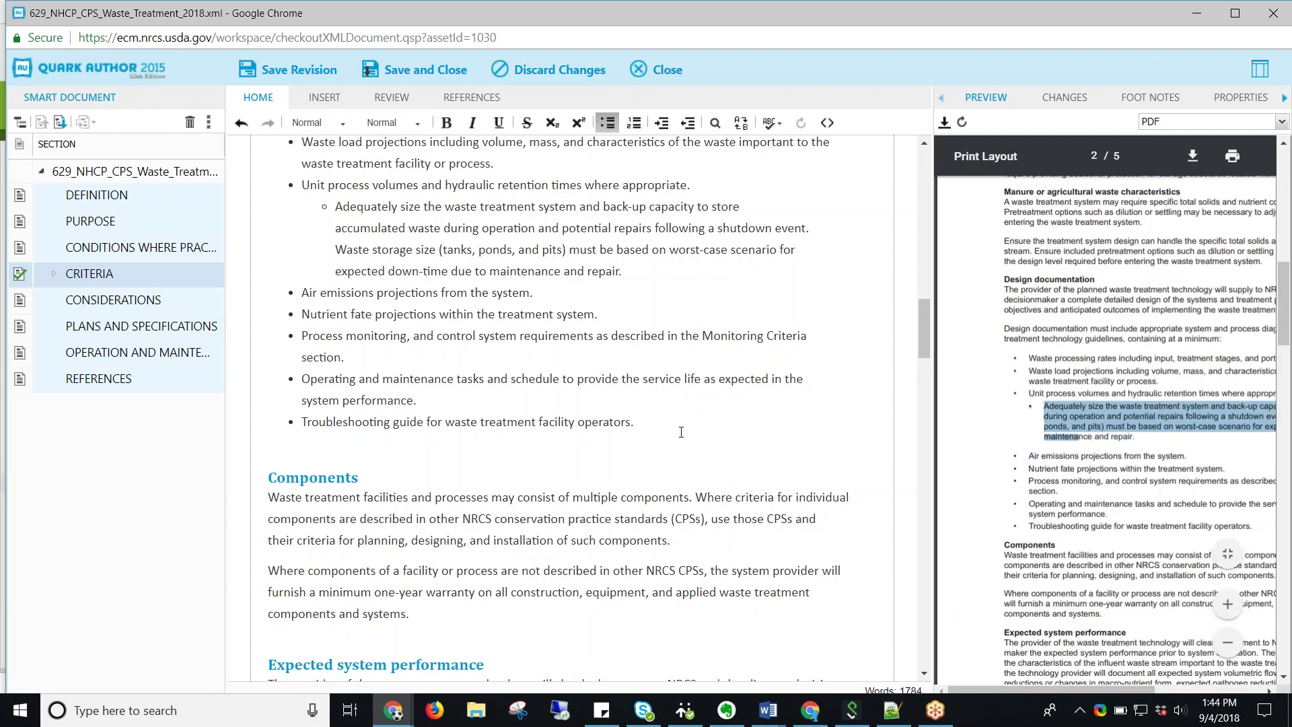
Insert a trial bulleted list after the first Design documentation paragraph: "test", a nested "Test", and a first-level "Test"
scroll(526, 386, "up", 5)
left_click(636, 379)
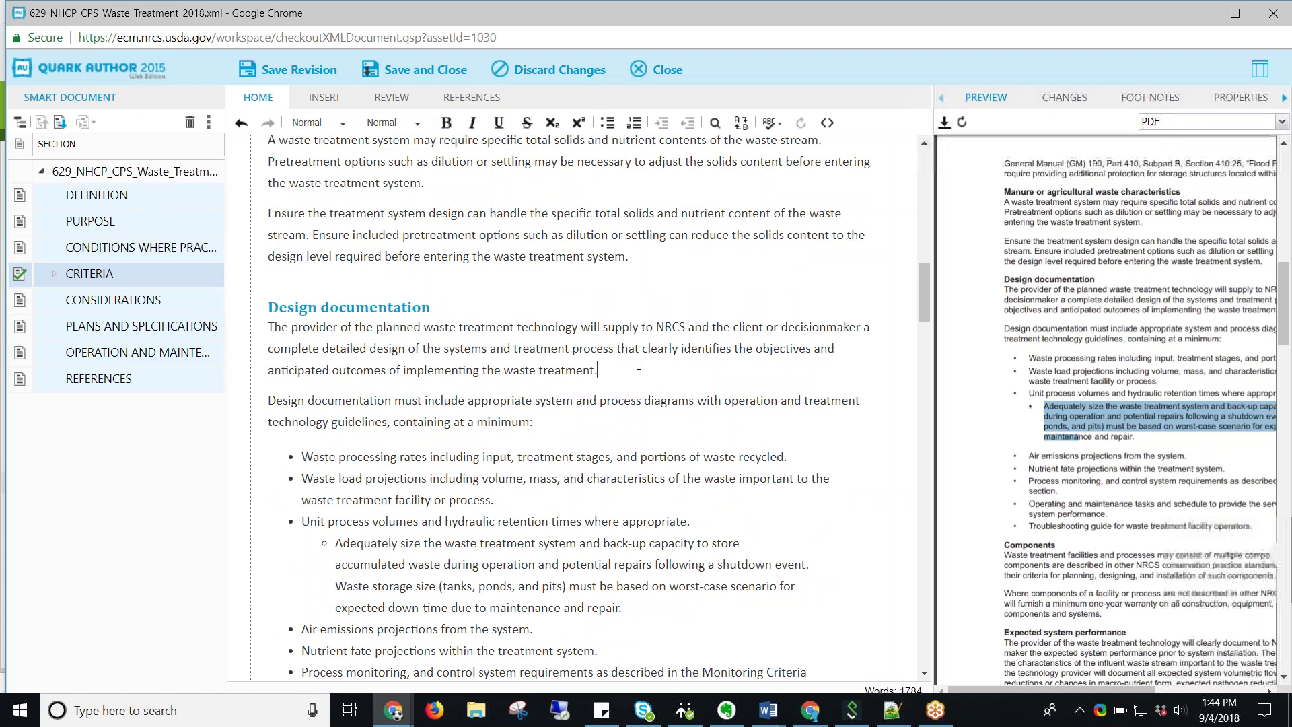
key("Return")
left_click(607, 122)
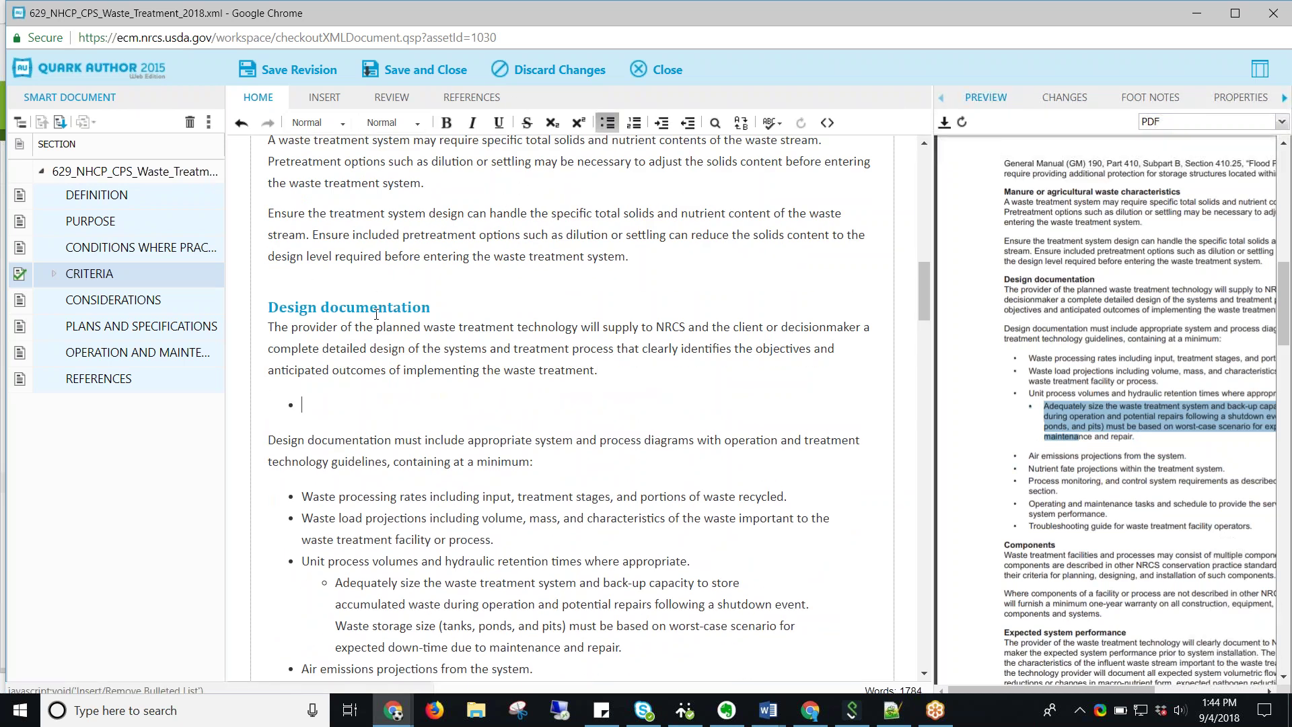
type("test")
key("Return")
key("Tab")
type("Test")
key("Return")
type("Test")
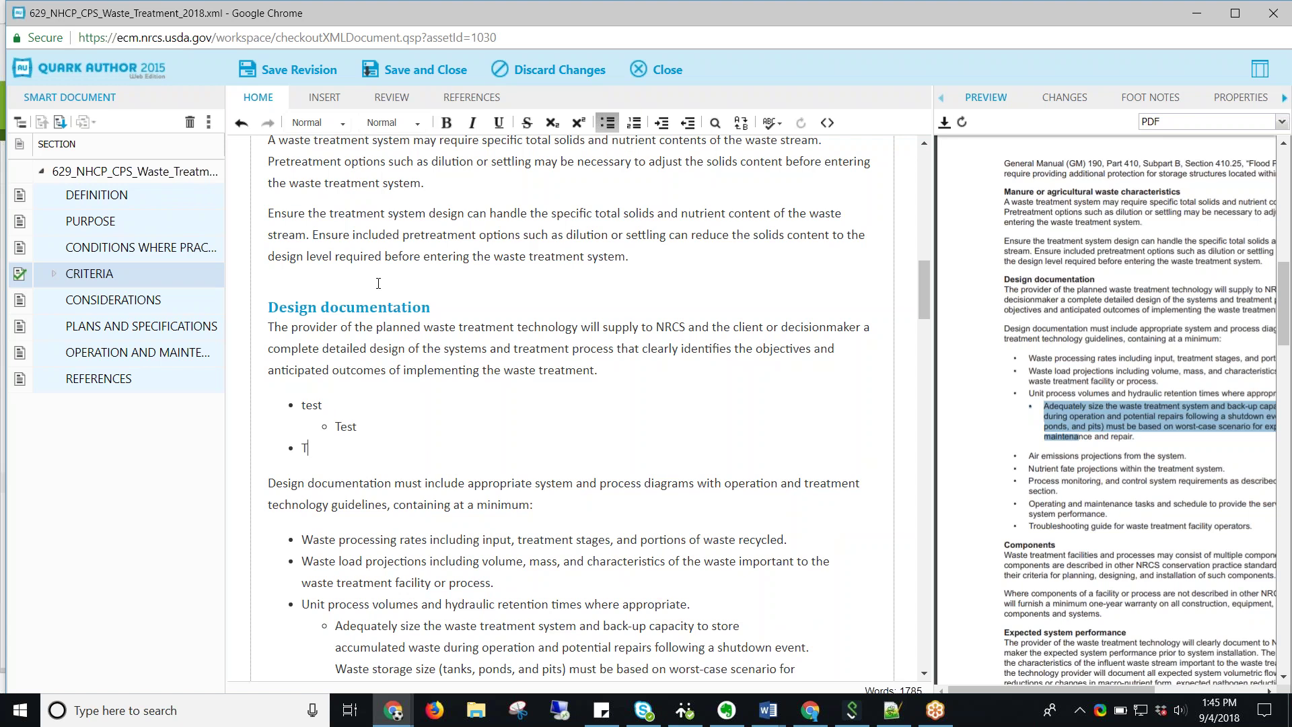
Refresh the PDF preview and examine the spacing after the nested bullet in the trial list
left_click(961, 122)
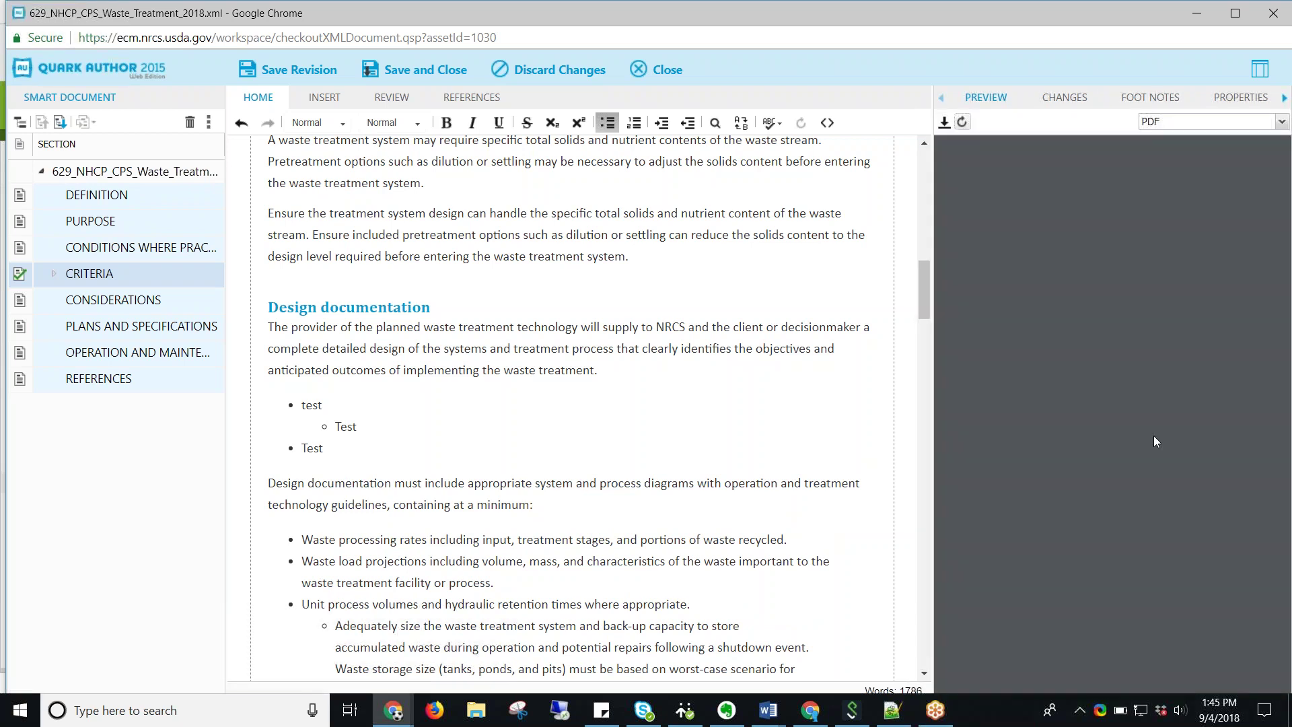
scroll(1117, 417, "down", 5)
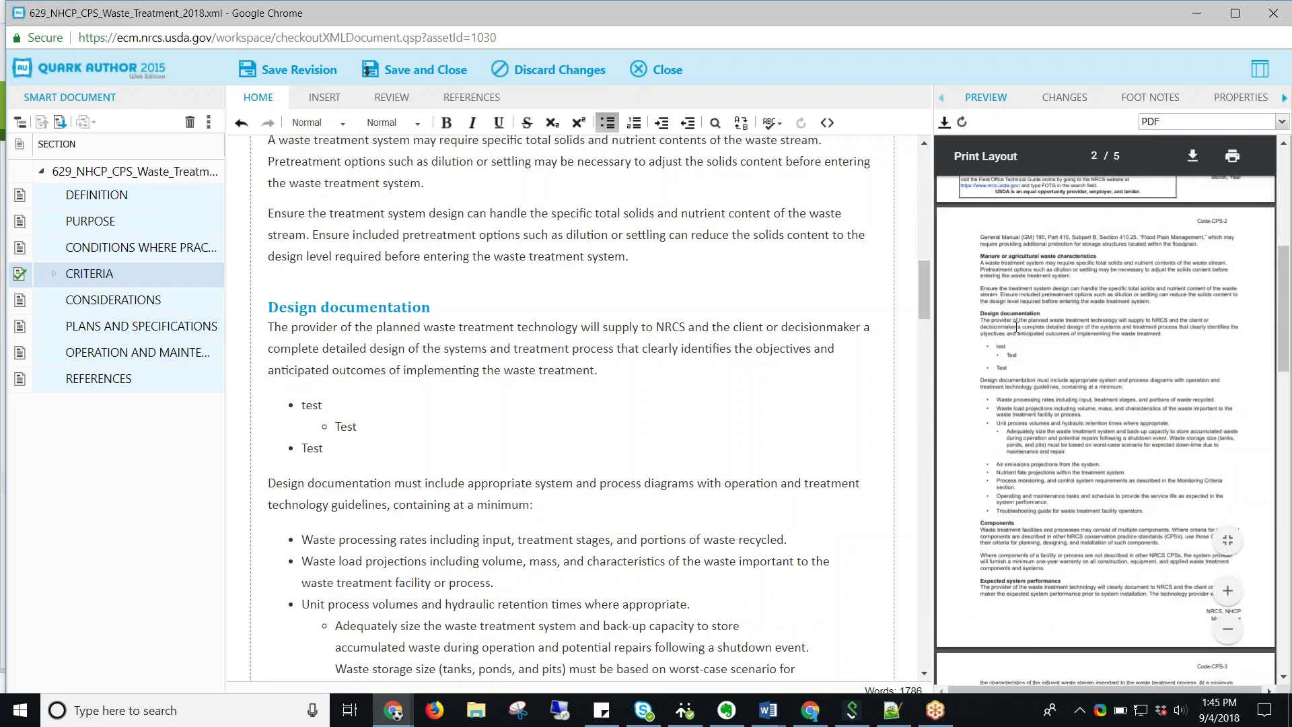
left_click(1229, 591)
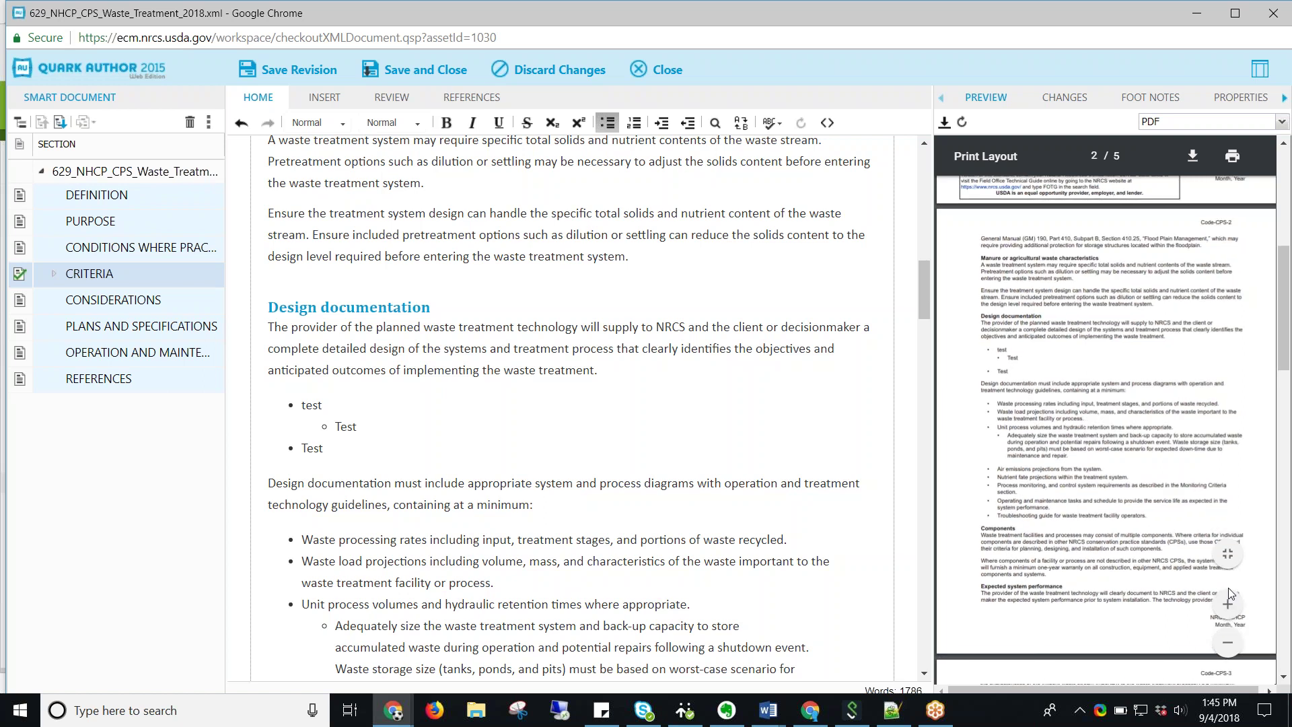
left_click(1229, 599)
left_click(1229, 599)
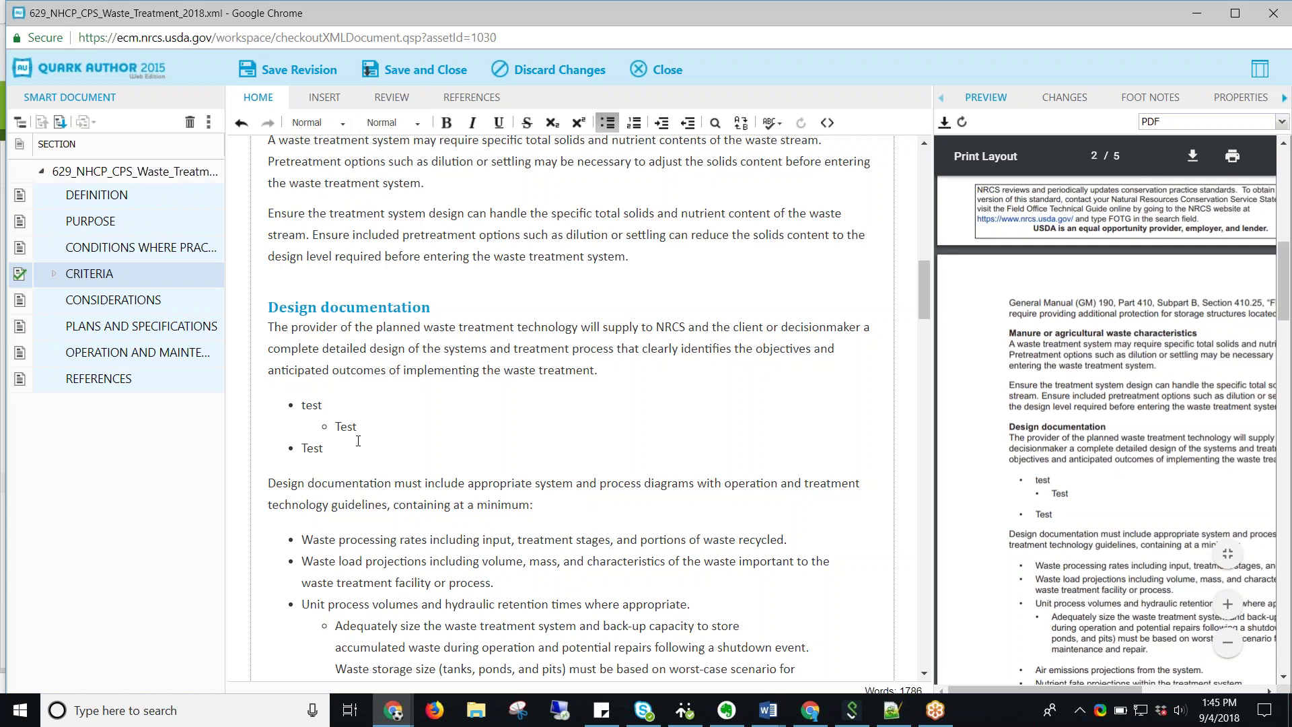
Delete the trial list and restore the paragraph break before "Design documentation must include"
left_click_drag(285, 423, 244, 399)
key("BackSpace")
key("BackSpace")
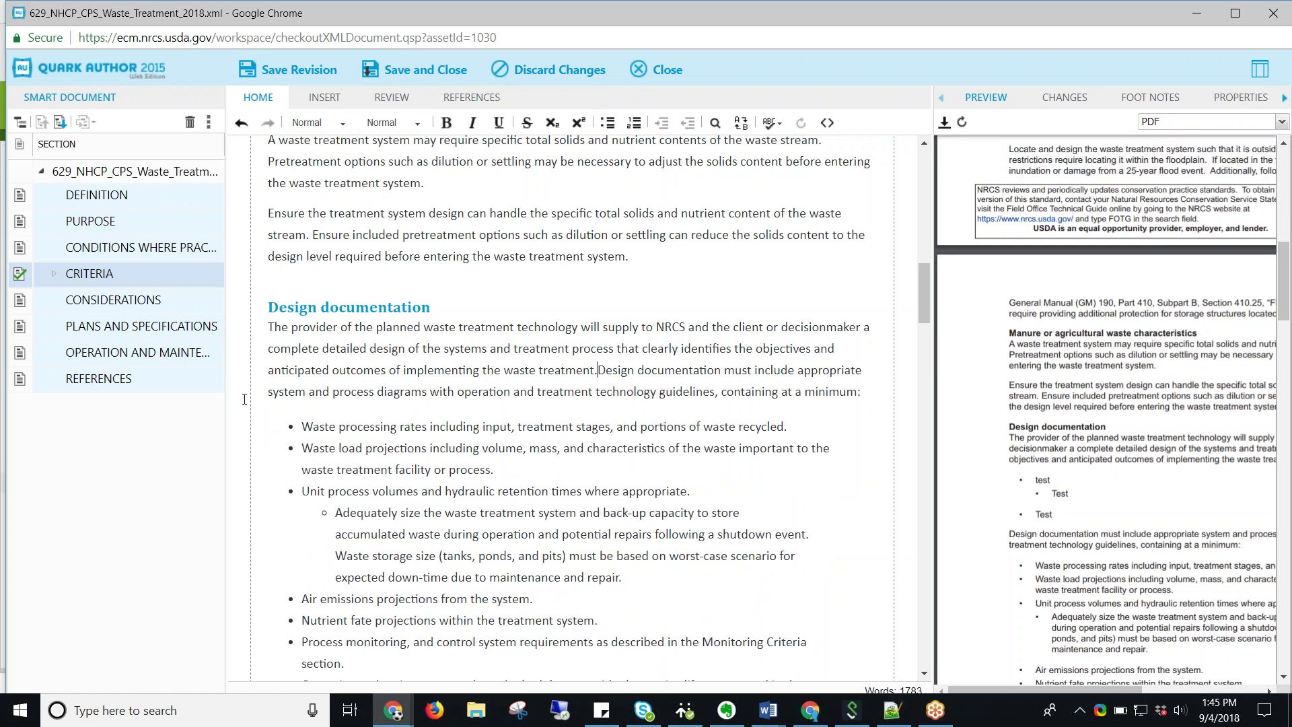
key("Return")
Check in the CRITERIA section and close the 629 document, discarding its remaining changes
right_click(109, 274)
left_click(155, 305)
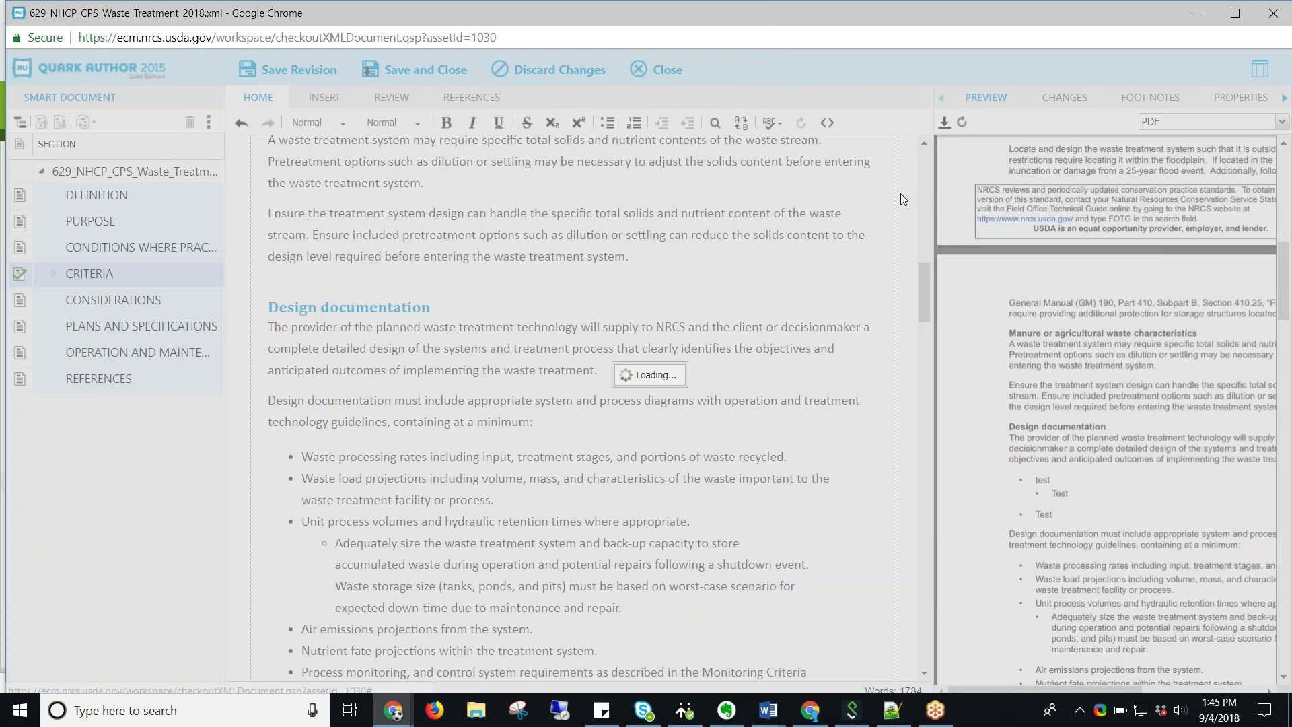
scroll(1016, 296, "up", 5)
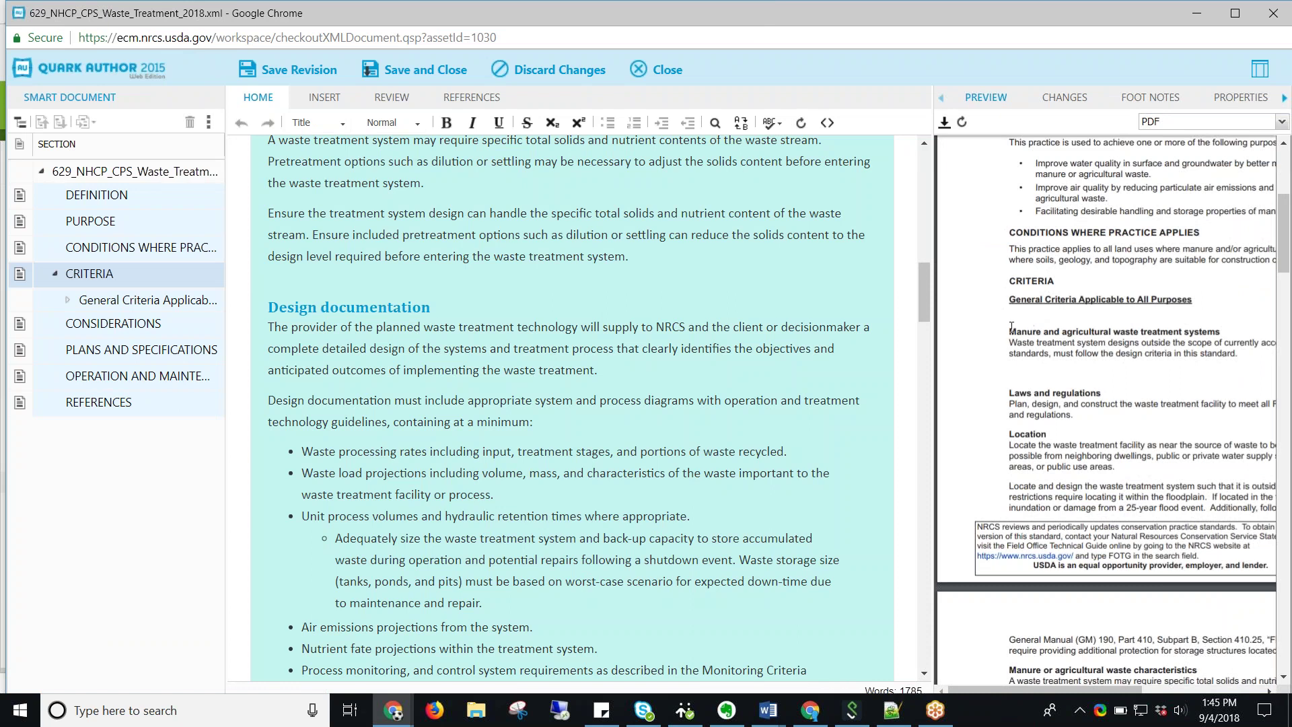
left_click(746, 277)
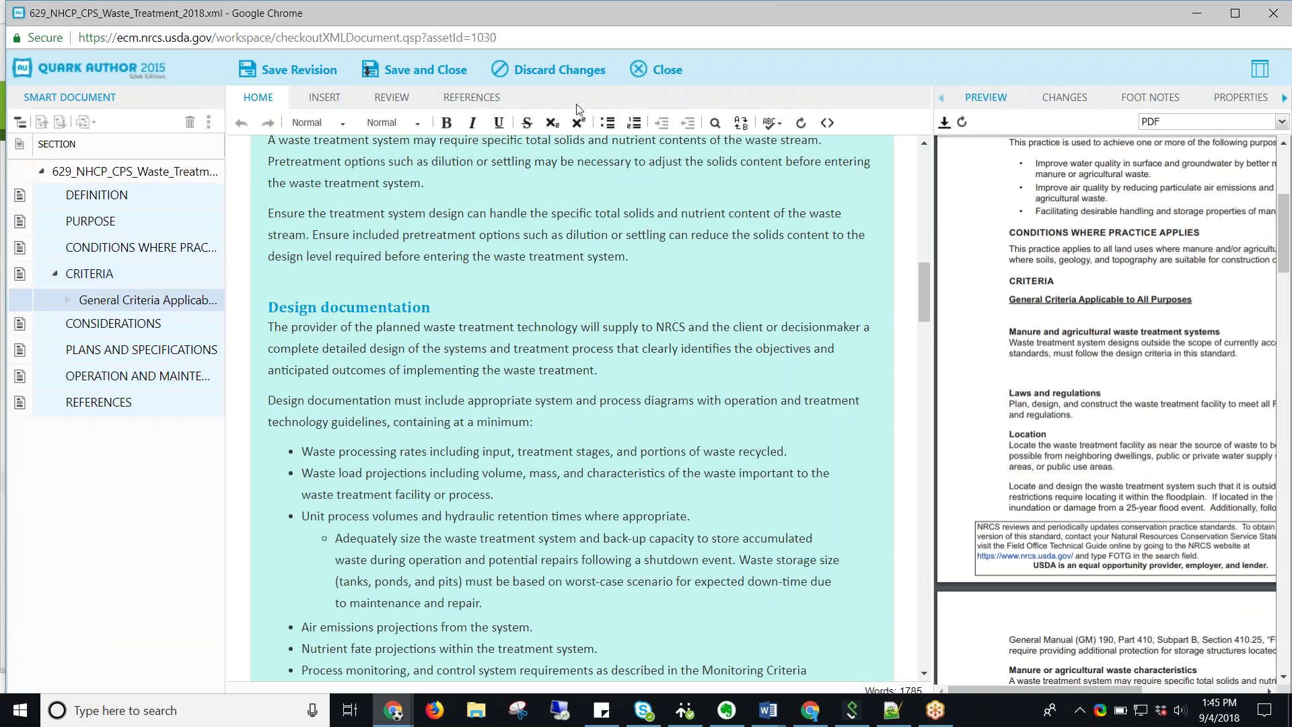
left_click(577, 69)
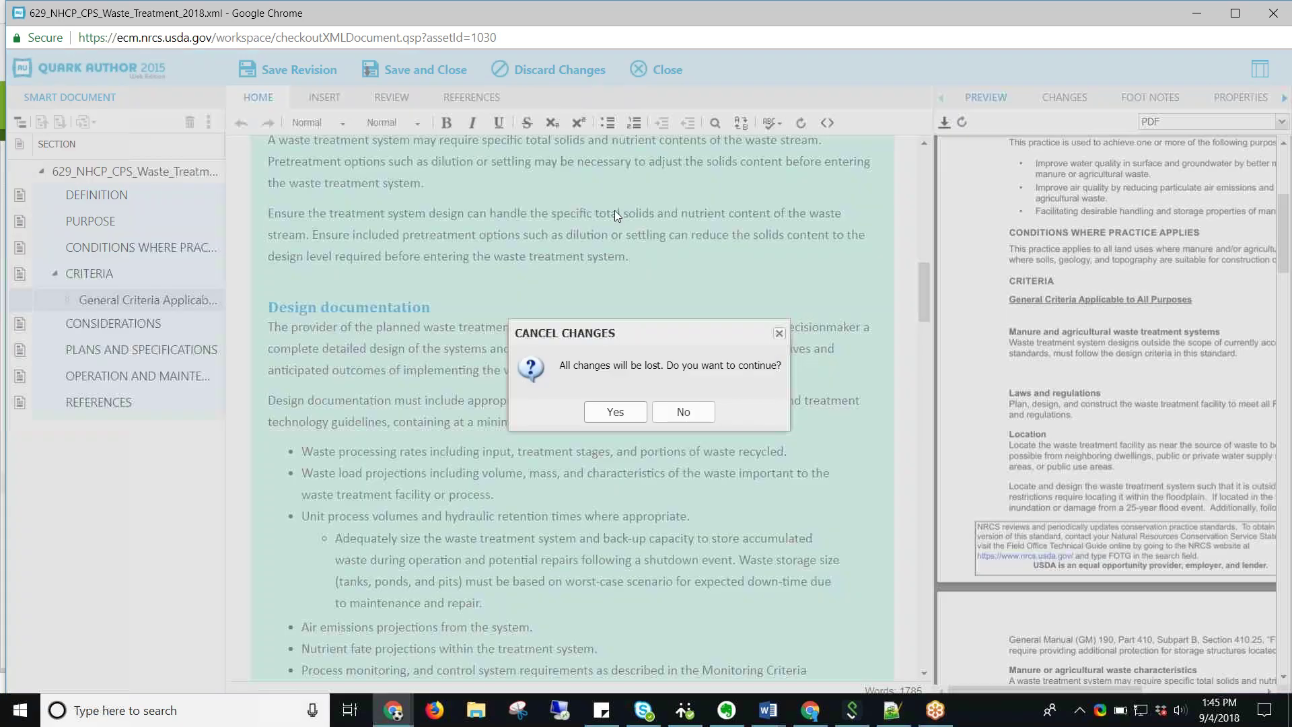
left_click(630, 414)
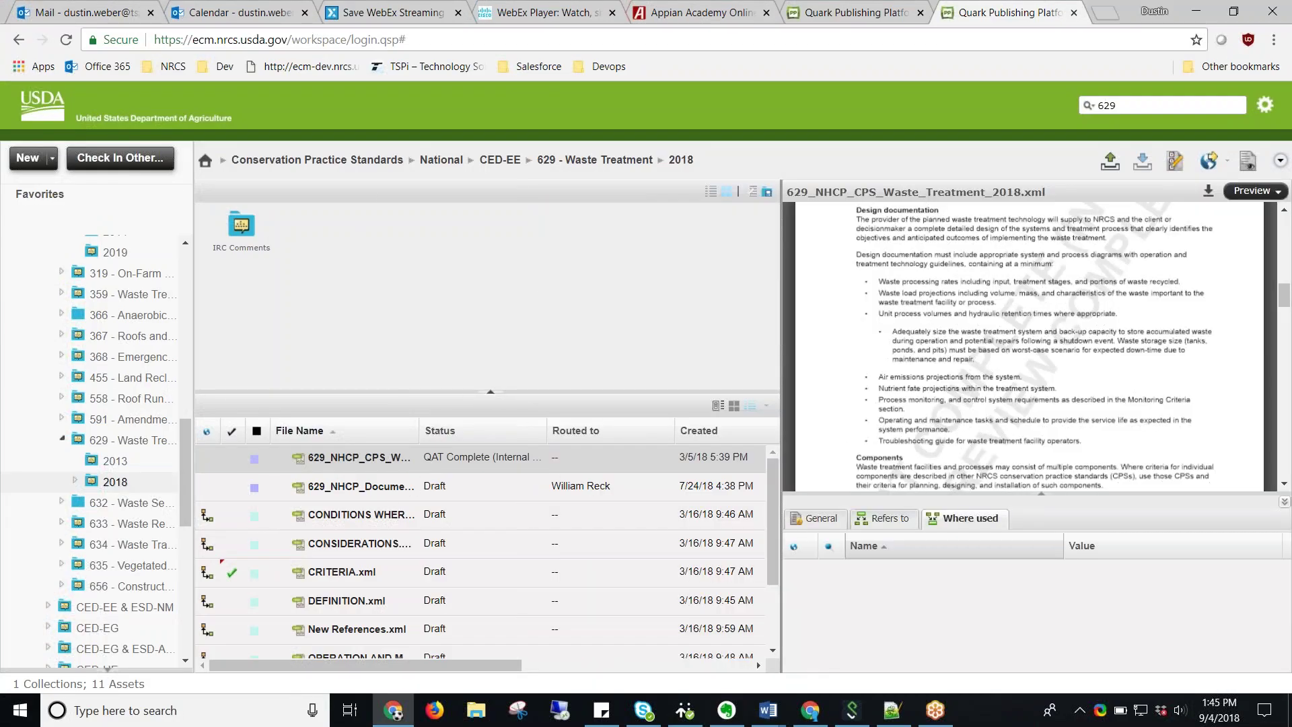
Open CRITERIA.xml from the 629 - Waste Treatment 2018 collection for editing on its own
left_click(490, 391)
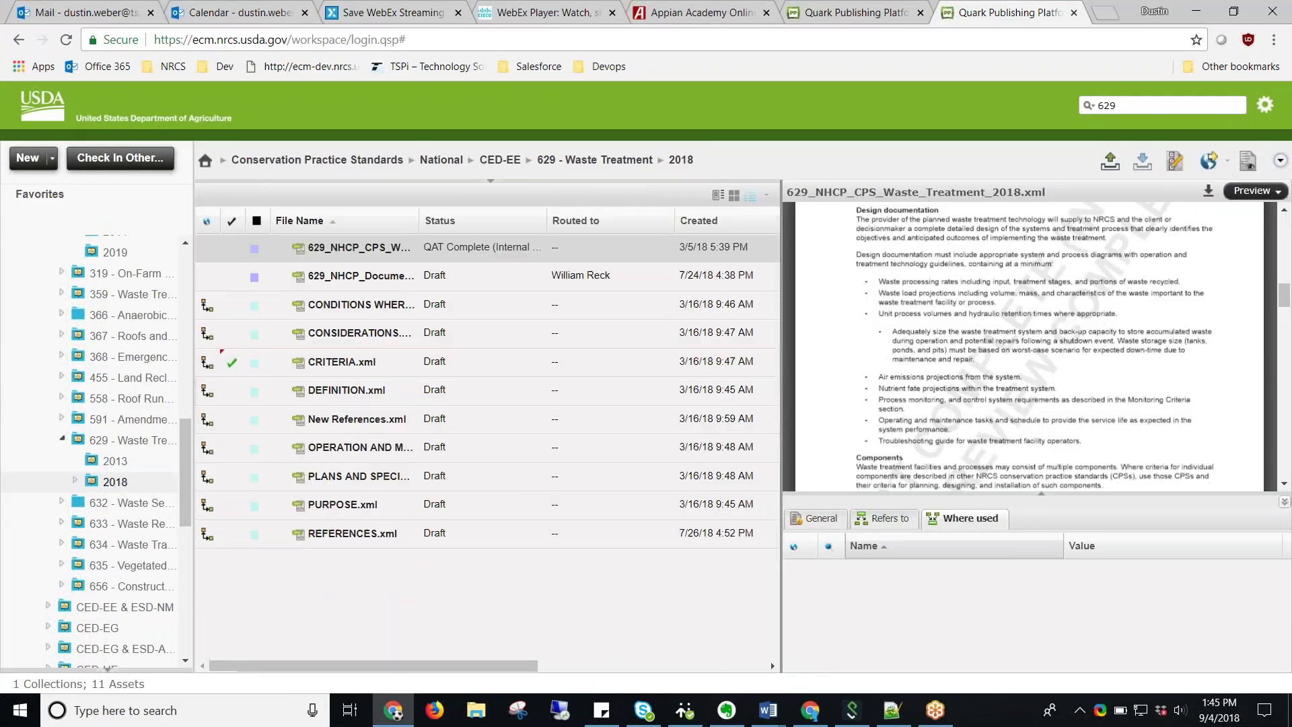
left_click(358, 365)
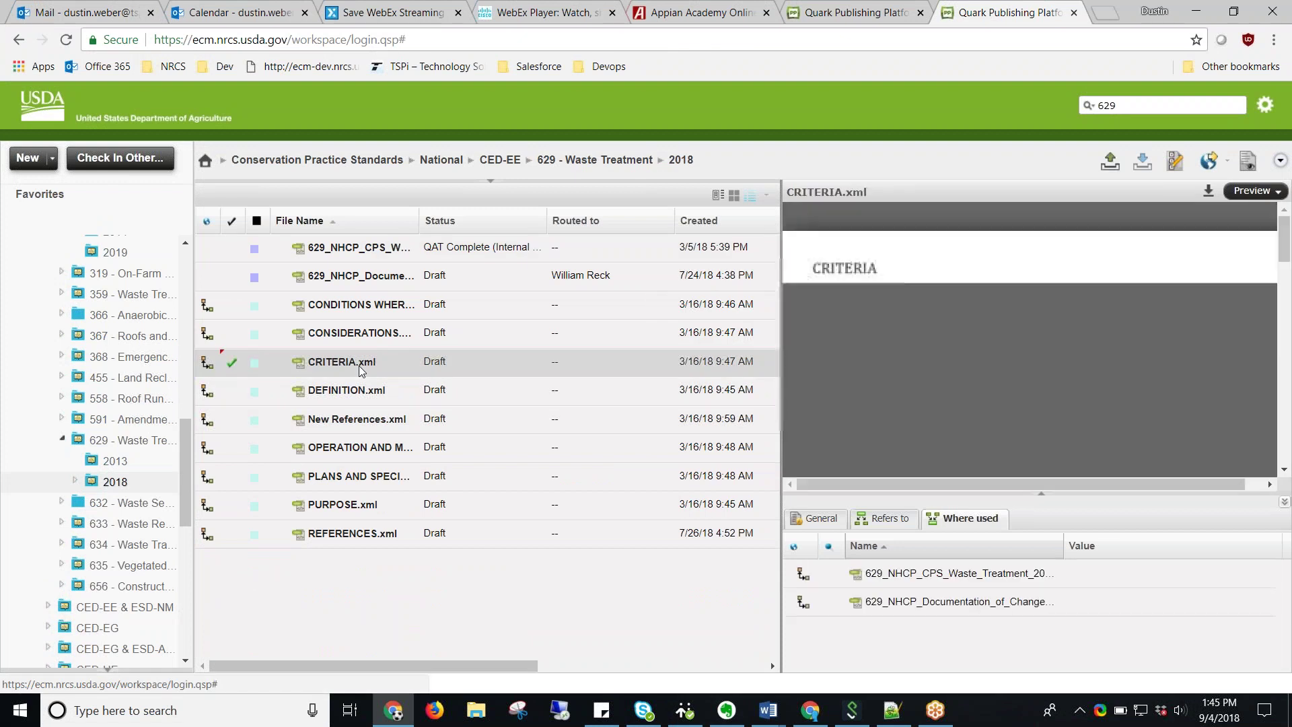
right_click(365, 362)
left_click(417, 257)
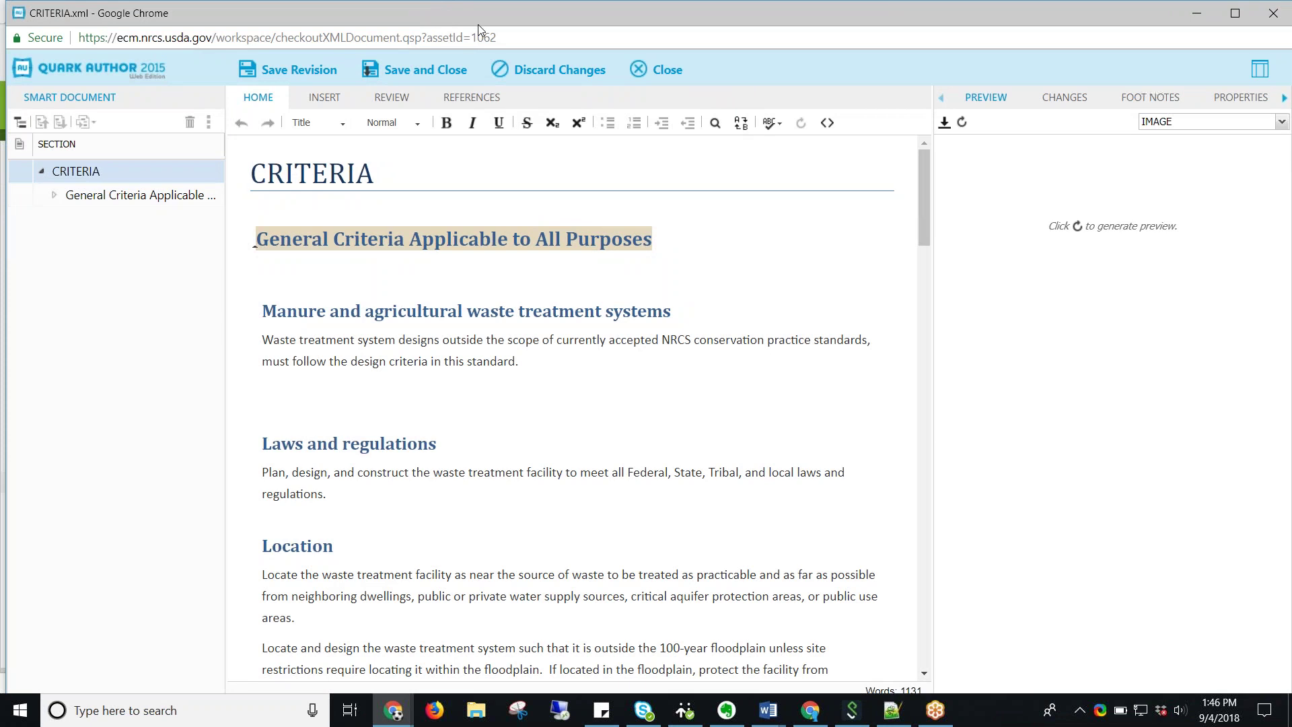
Generate a PDF preview of the CRITERIA section
left_click(328, 265)
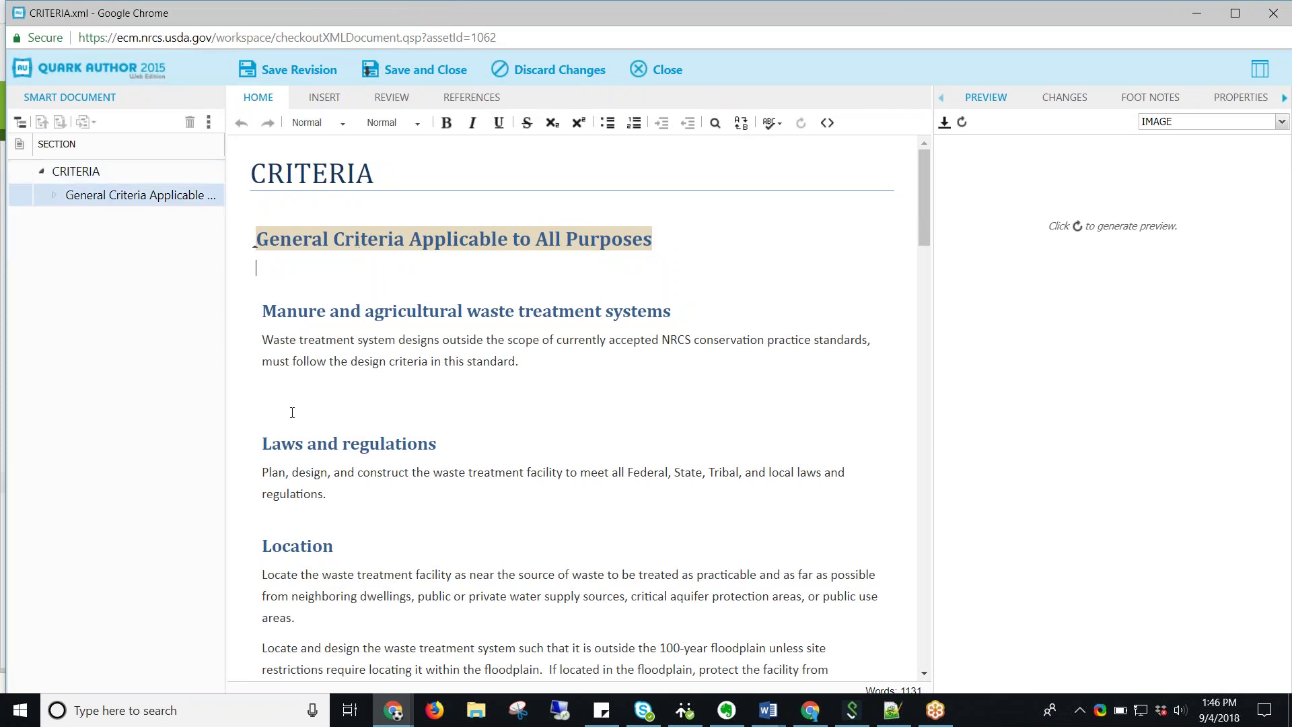
left_click(273, 494)
left_click(1171, 125)
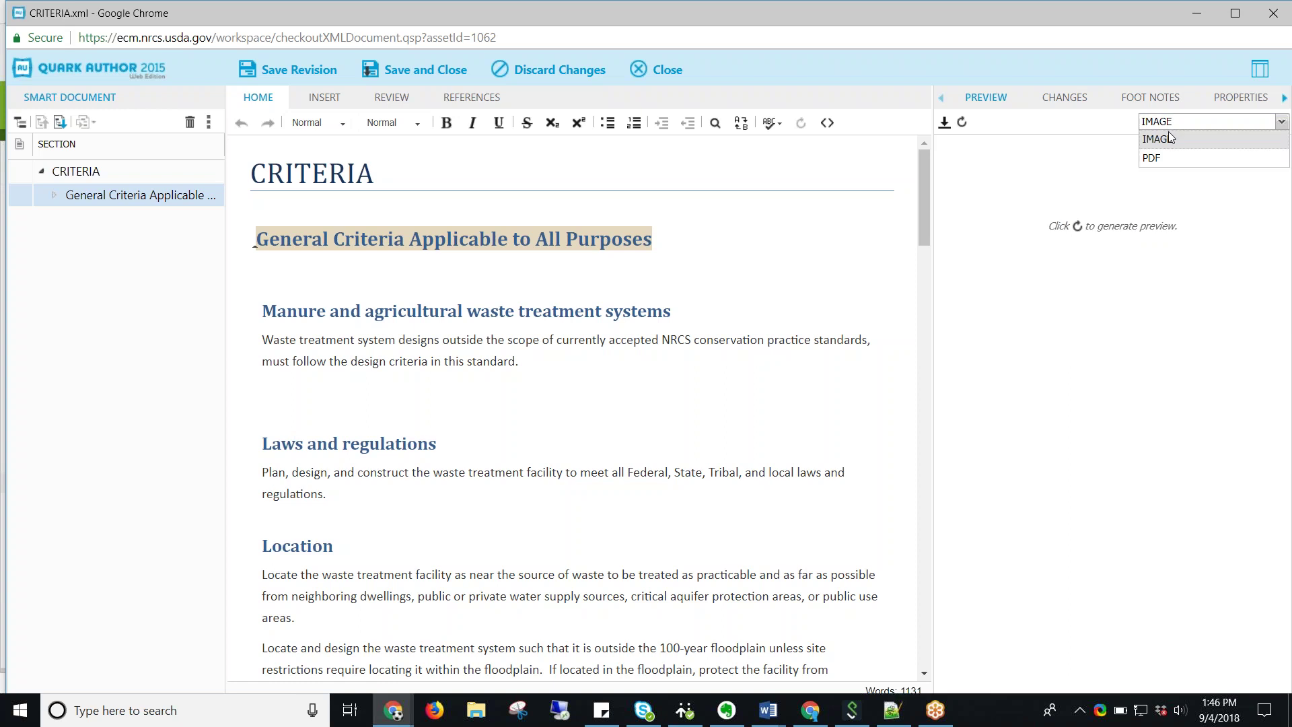
left_click(1165, 161)
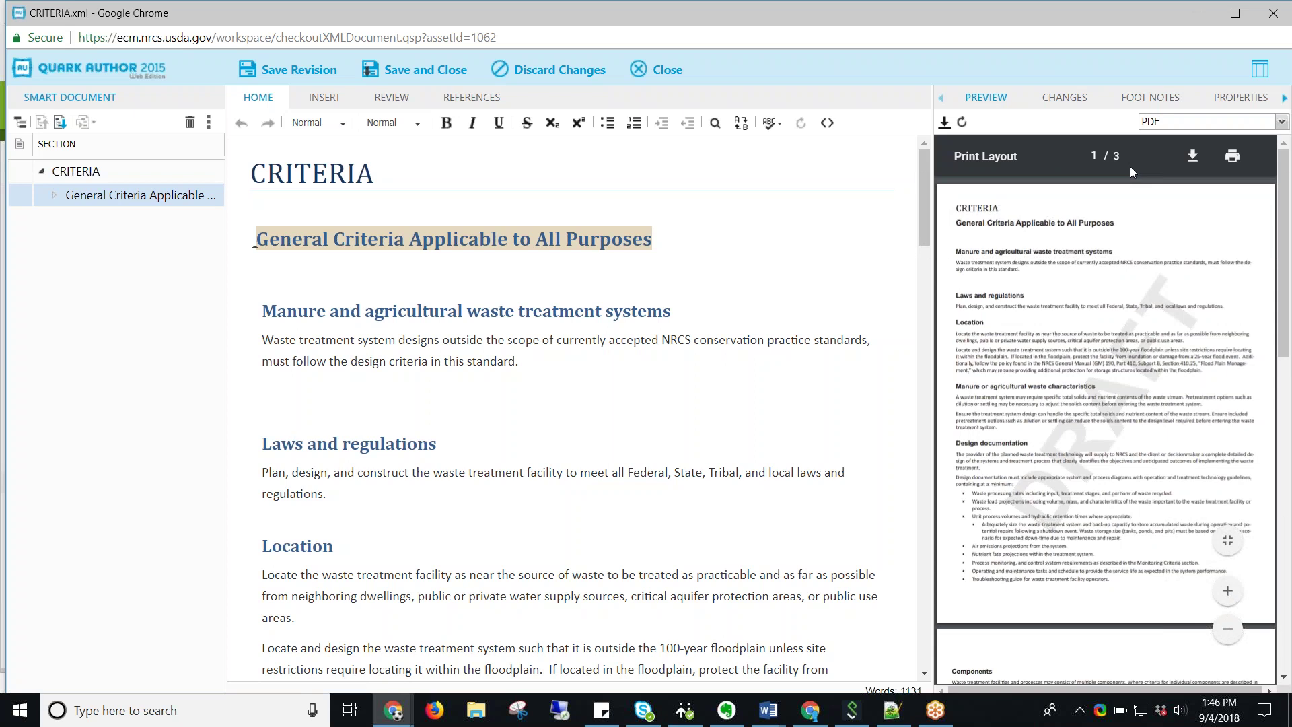
Delete the blank lines above the "Manure and agricultural waste treatment systems" and "Laws and regulations" headings
left_click(343, 272)
left_click(391, 97)
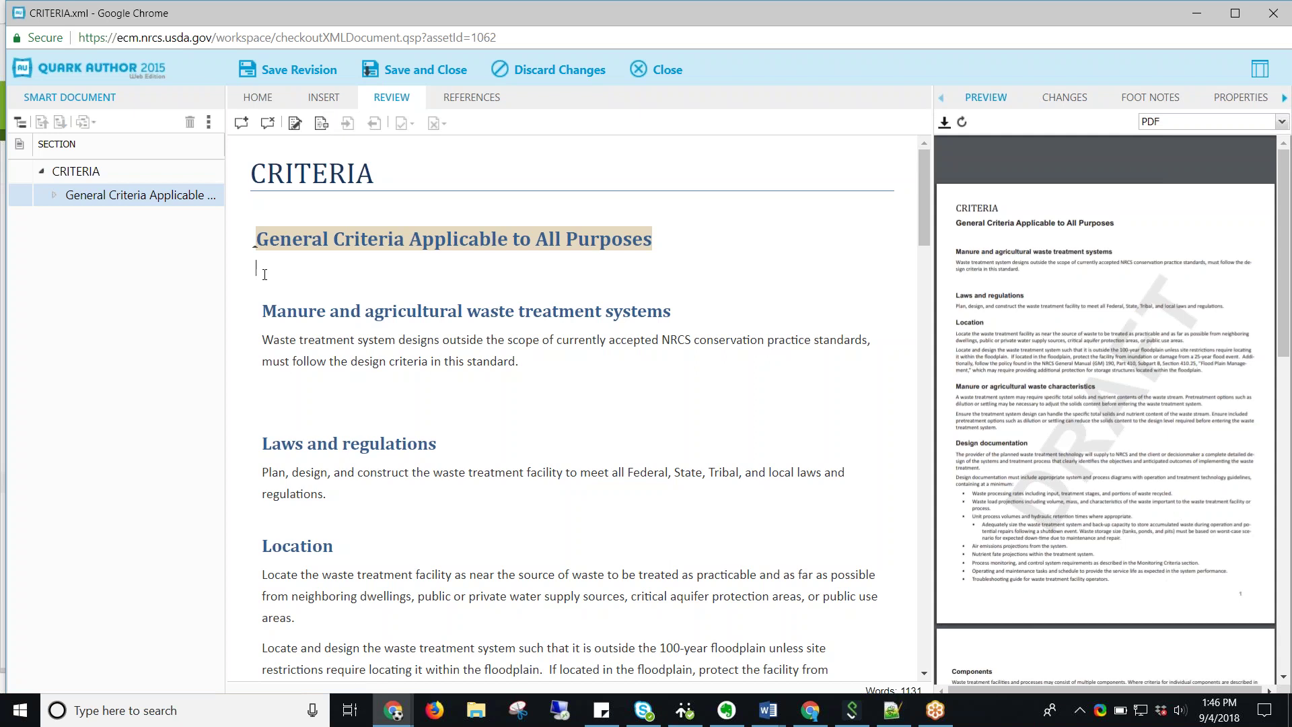
left_click(271, 362)
key("BackSpace")
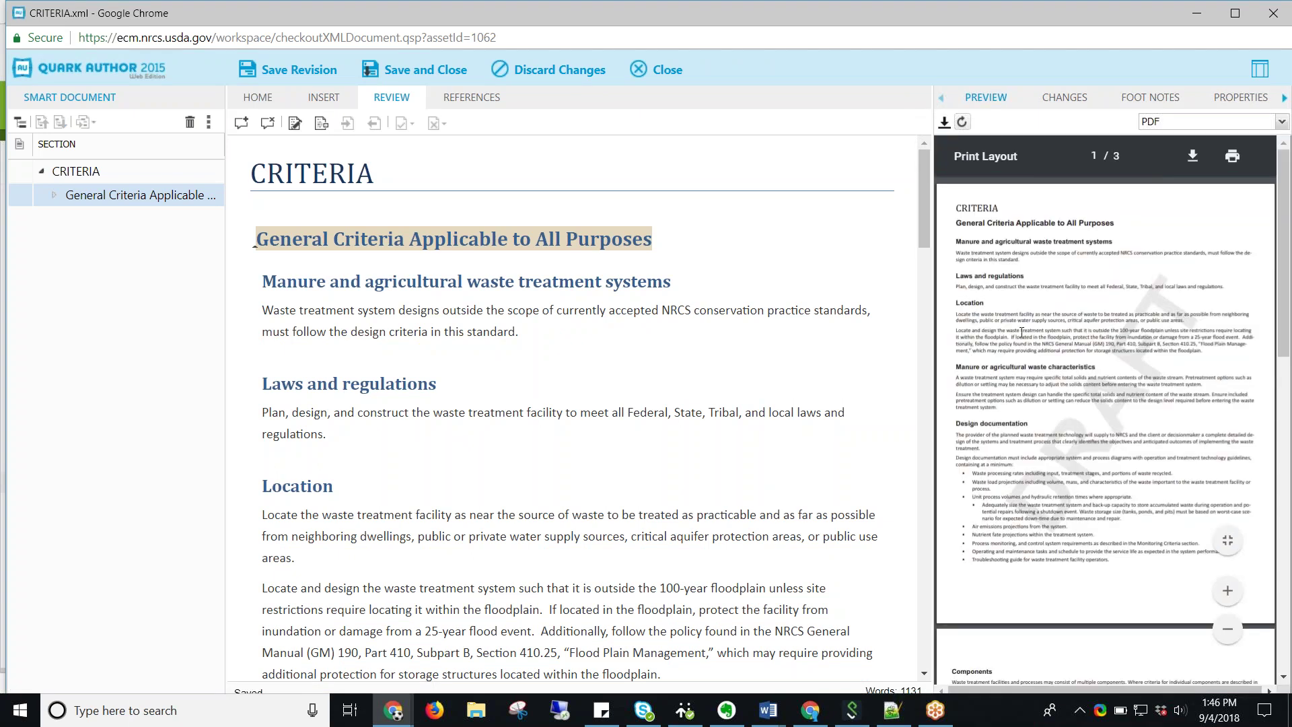
Enlarge the refreshed PDF preview and examine the spacing around the bullet lists and headings on all pages
left_click(1228, 590)
scroll(1111, 402, "down", 2)
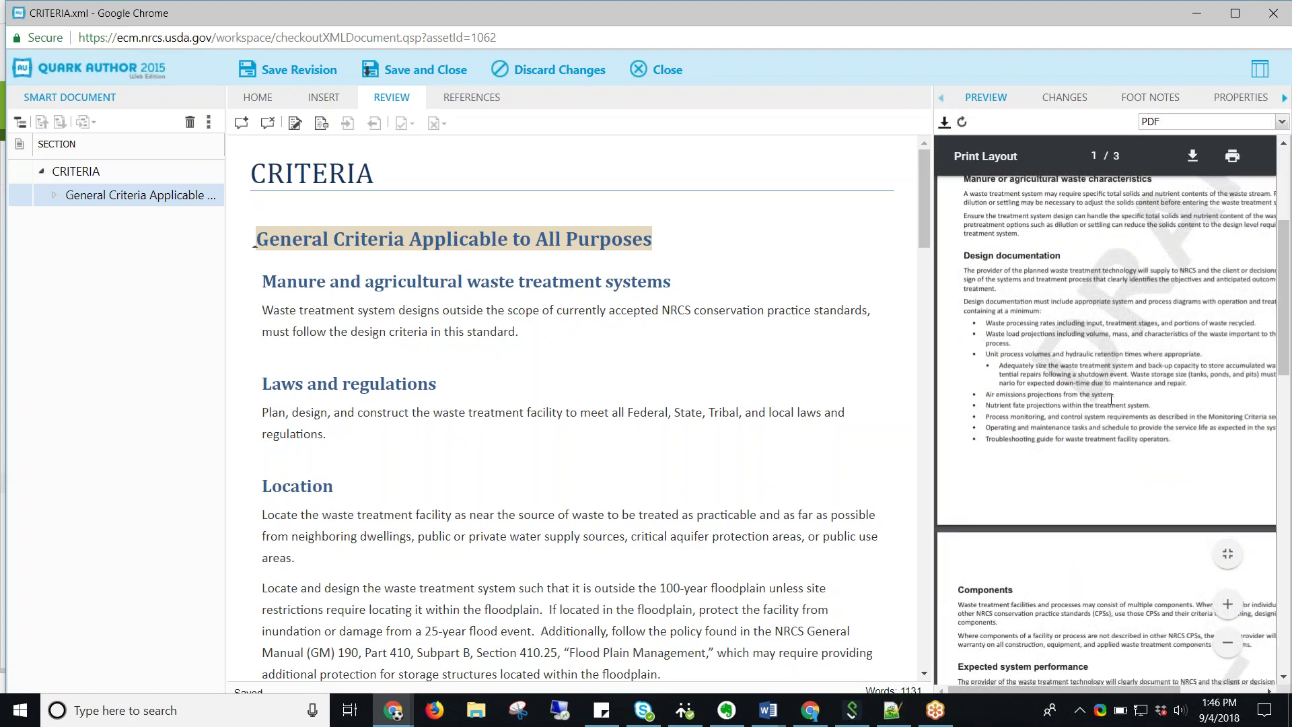
left_click_drag(1058, 374, 1003, 417)
left_click(1041, 418)
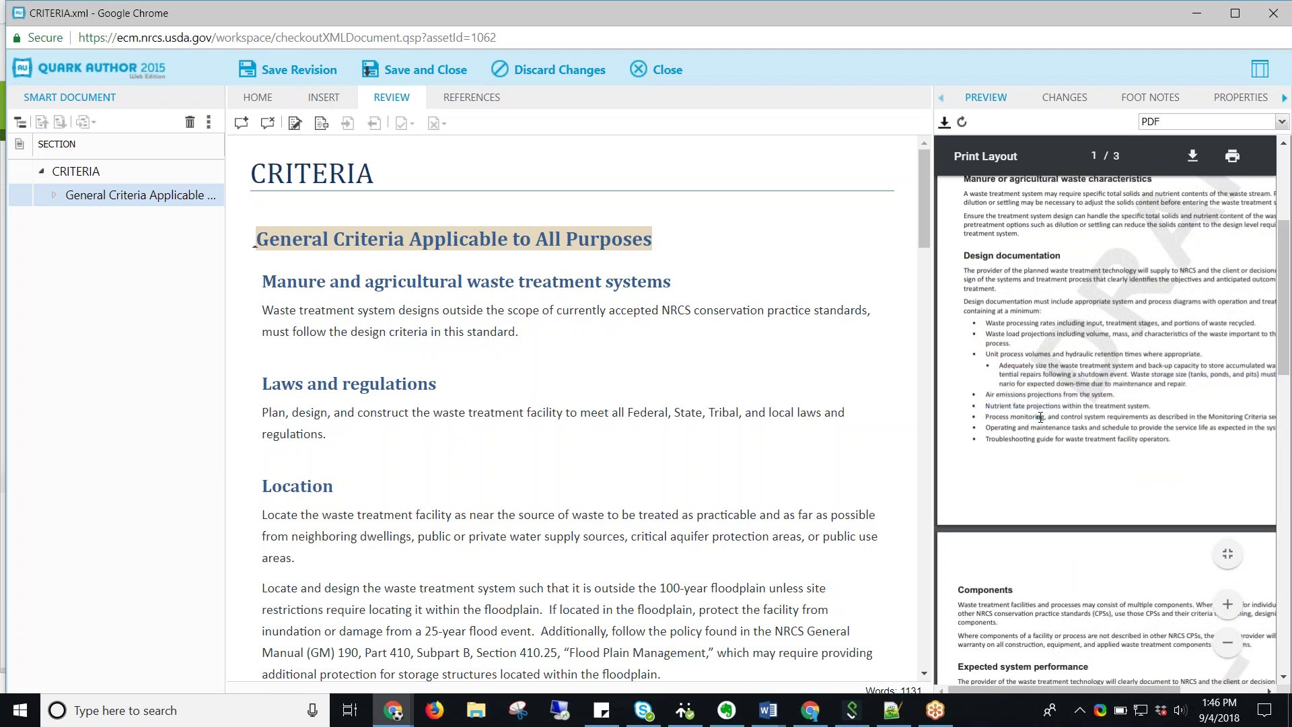
scroll(993, 412, "down", 1)
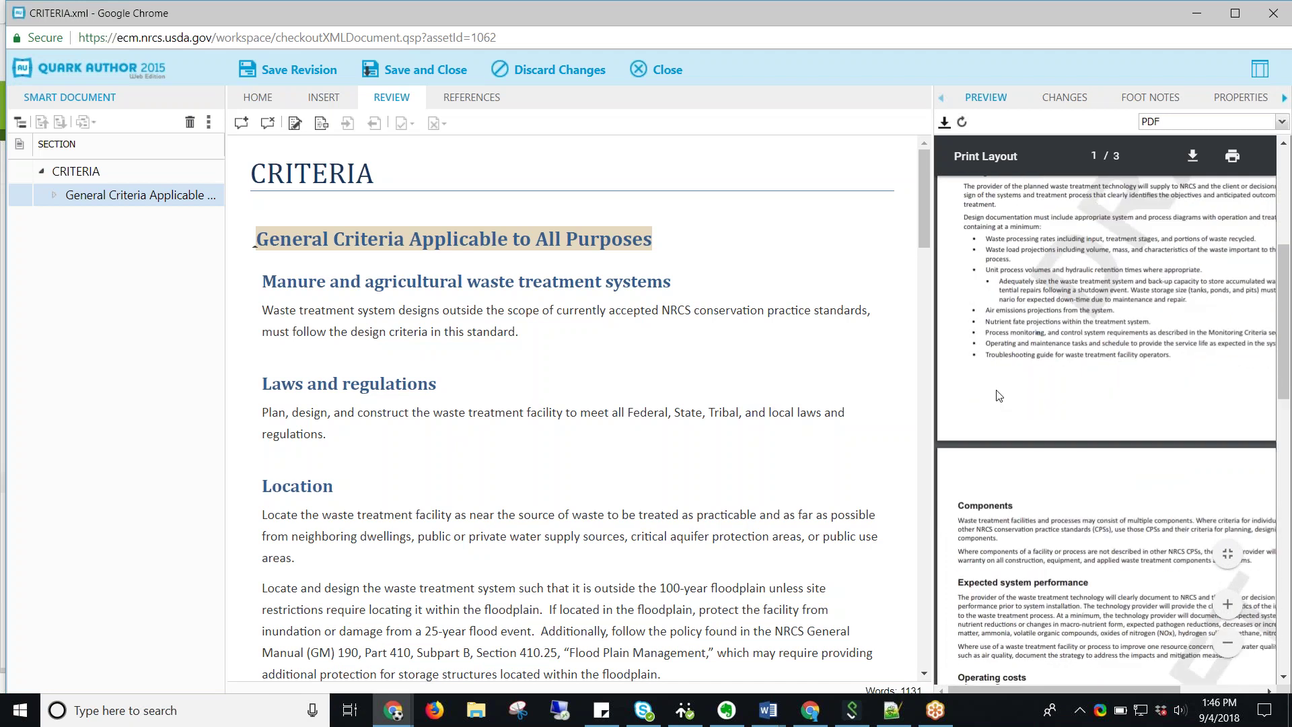
left_click_drag(1004, 271, 1143, 344)
left_click(1056, 362)
scroll(1055, 361, "down", 6)
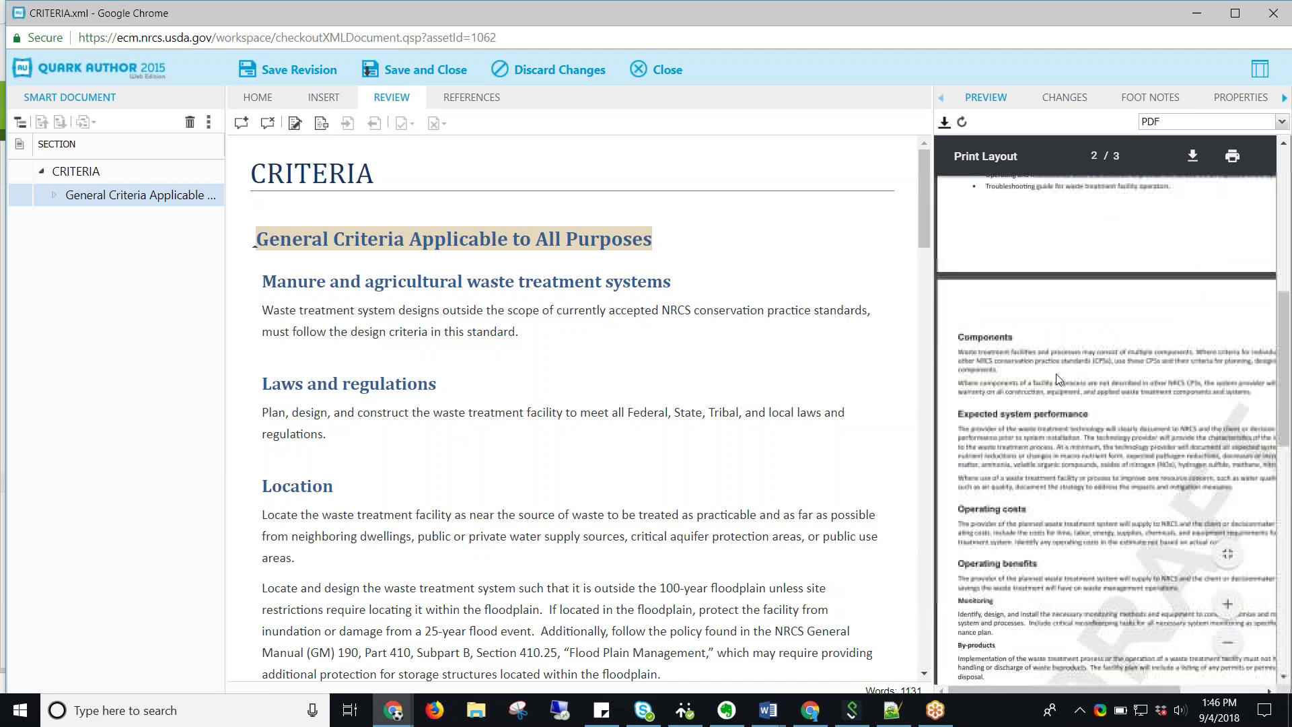
scroll(1036, 395, "down", 1)
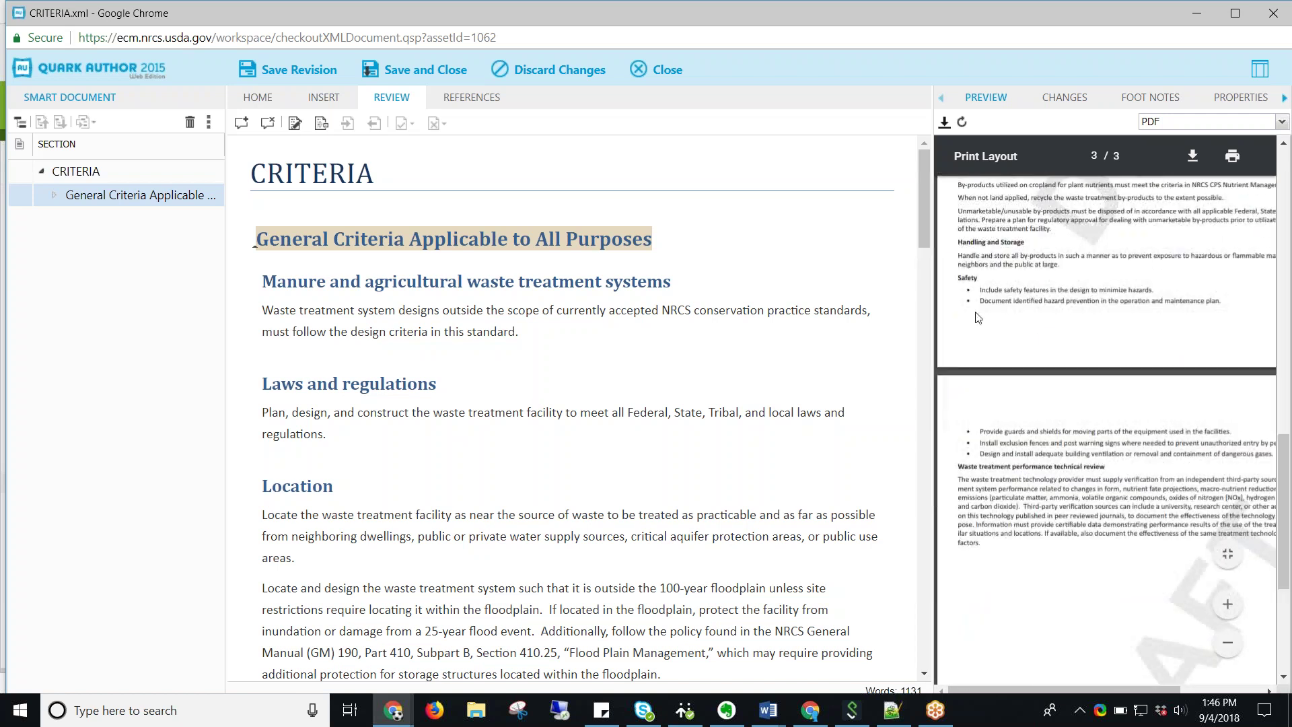
scroll(990, 321, "down", 2)
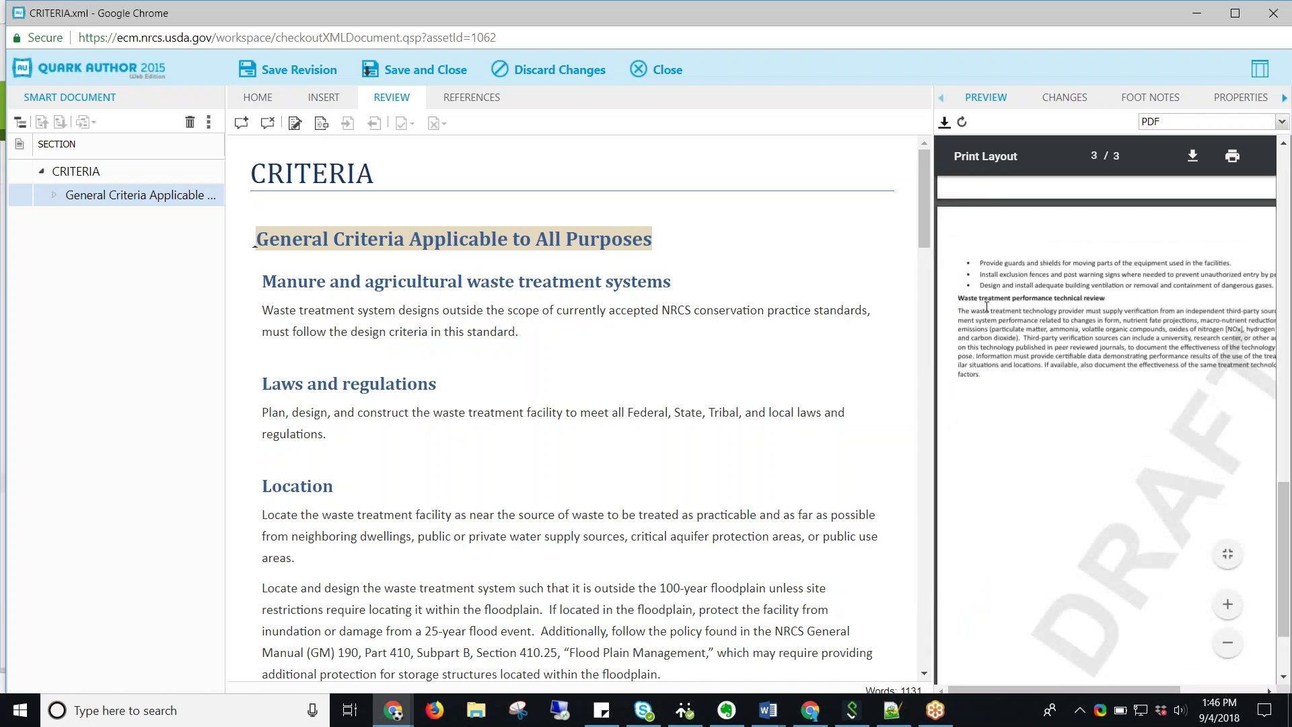
scroll(990, 311, "down", 2)
scroll(989, 311, "up", 5)
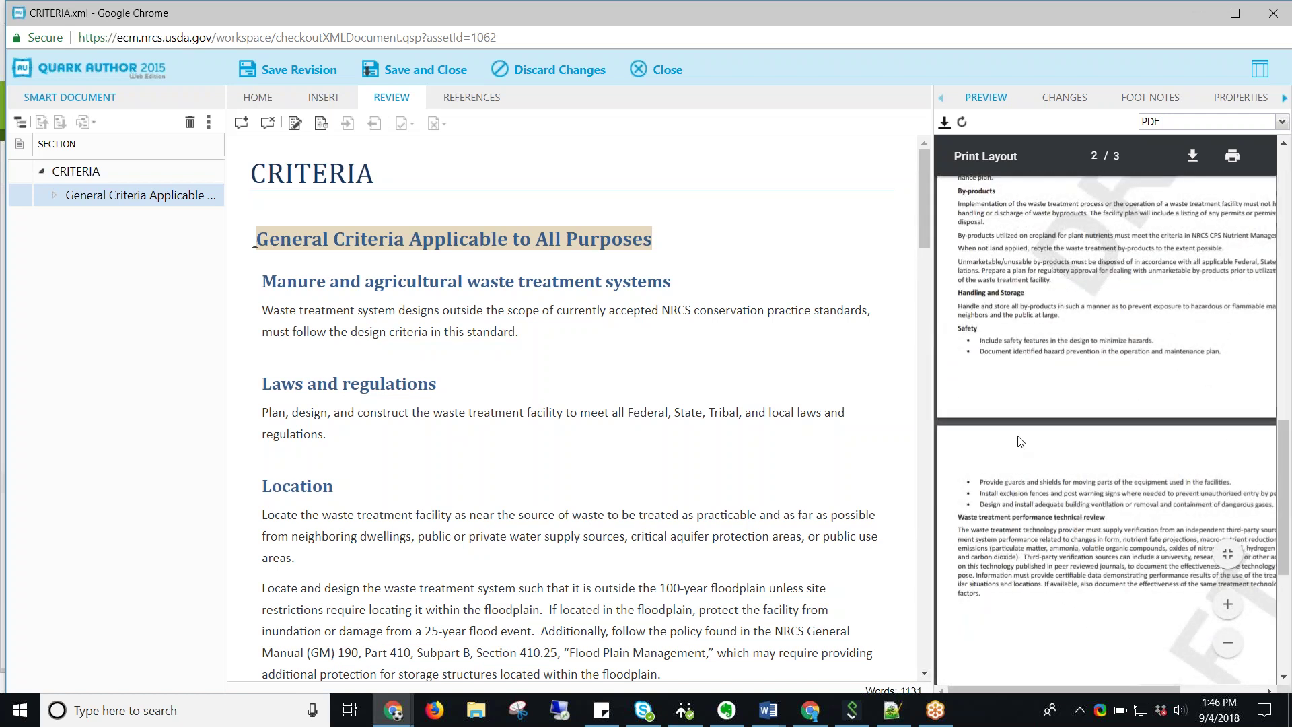
Expand the outline under General Criteria Applicable to All Purposes and show its optional sections that can be added
scroll(629, 372, "down", 20)
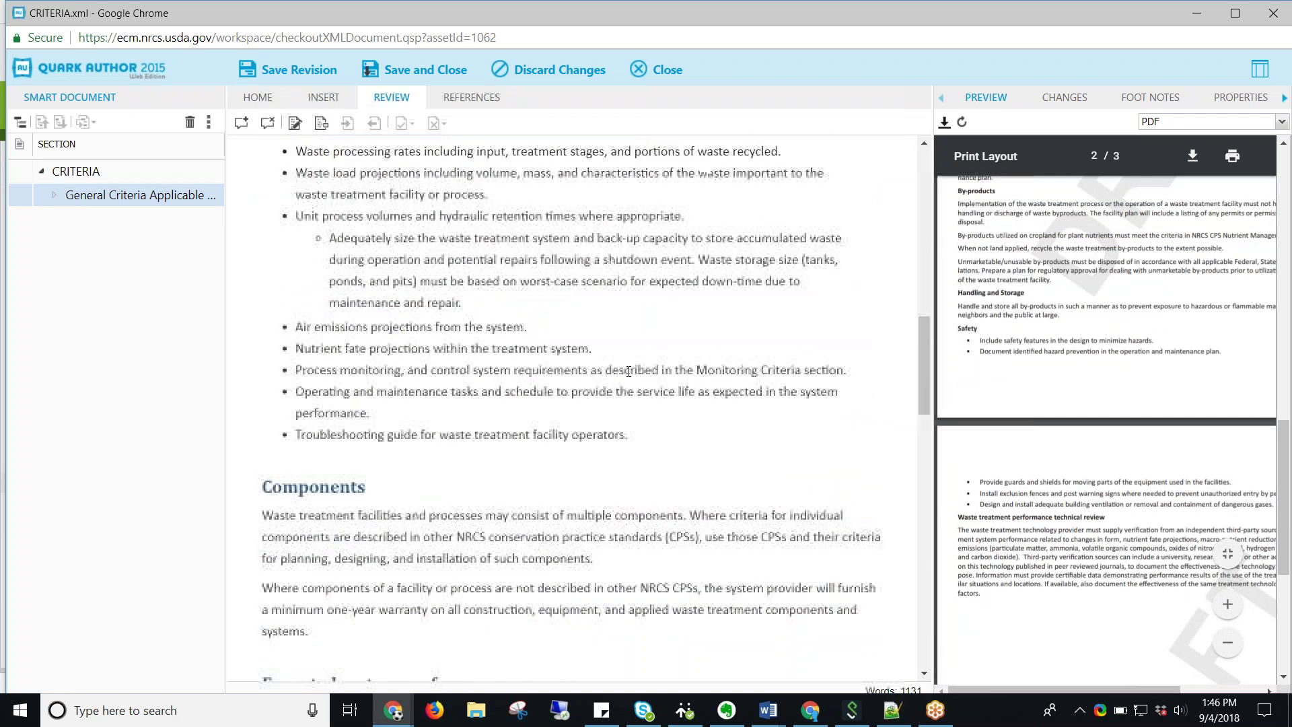
scroll(628, 371, "down", 15)
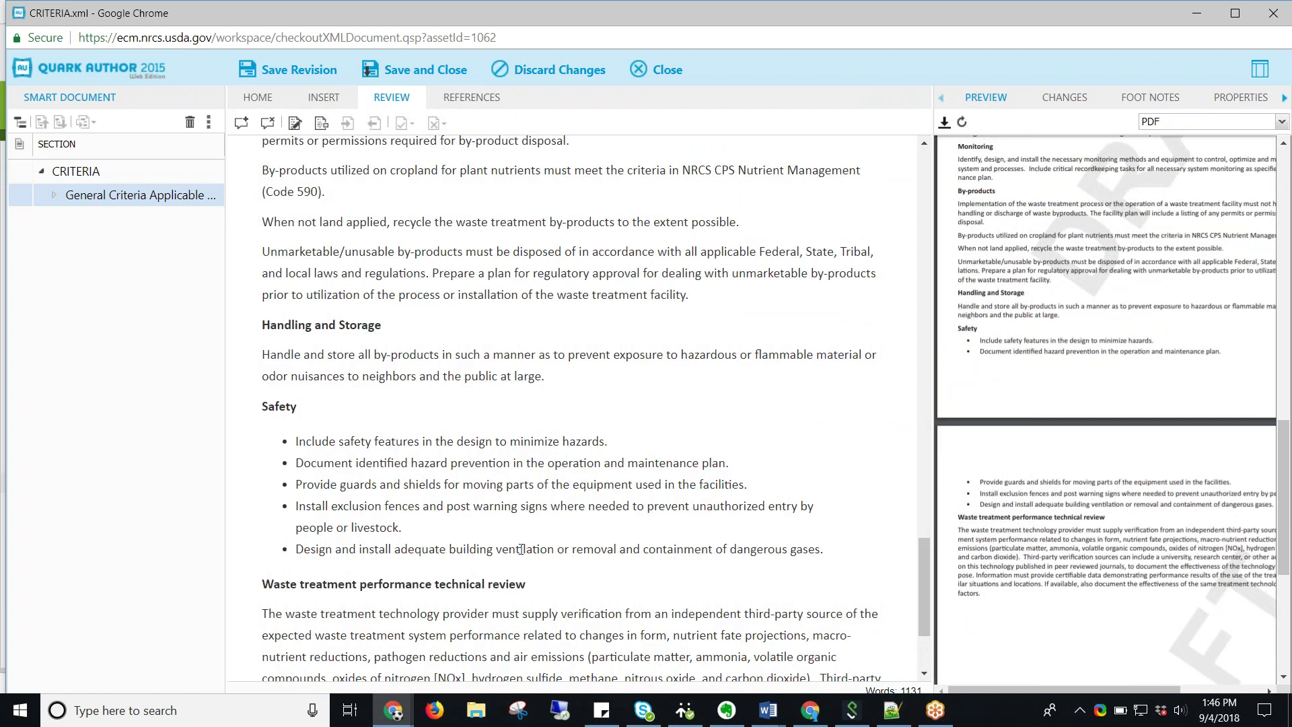
scroll(537, 598, "down", 3)
scroll(513, 527, "up", 12)
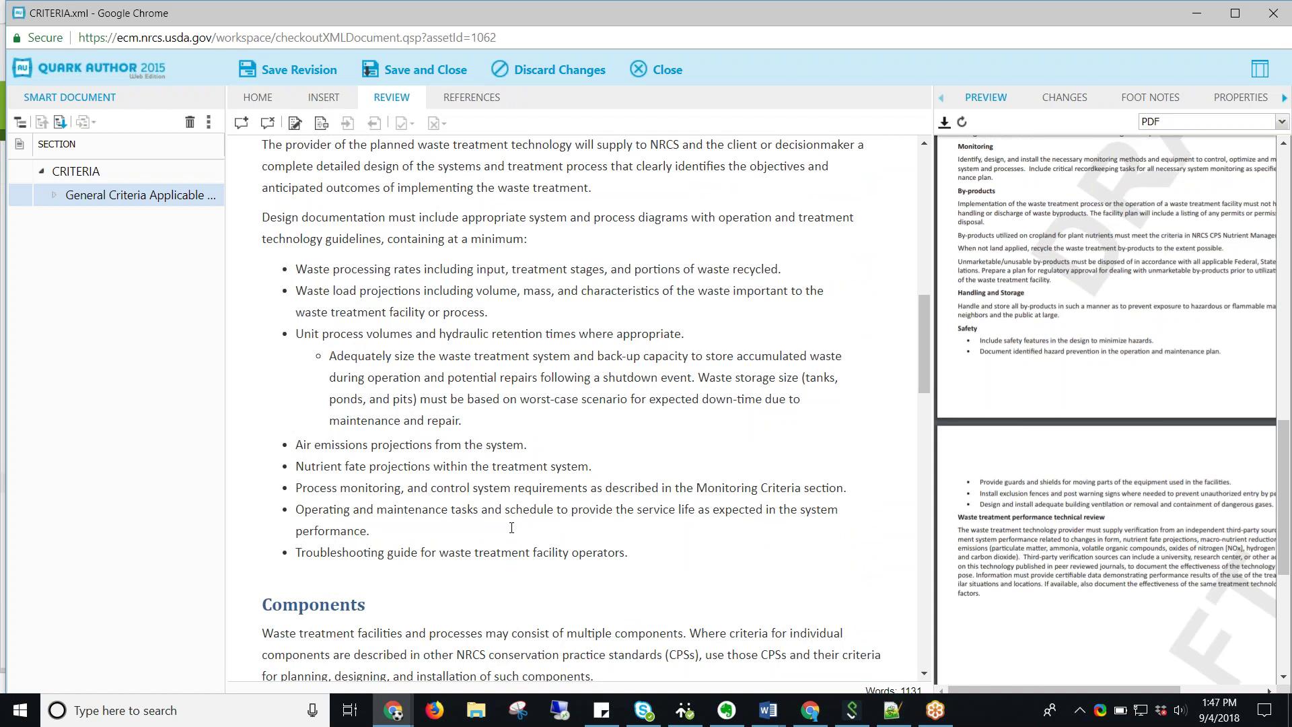
scroll(512, 528, "down", 5)
left_click(54, 199)
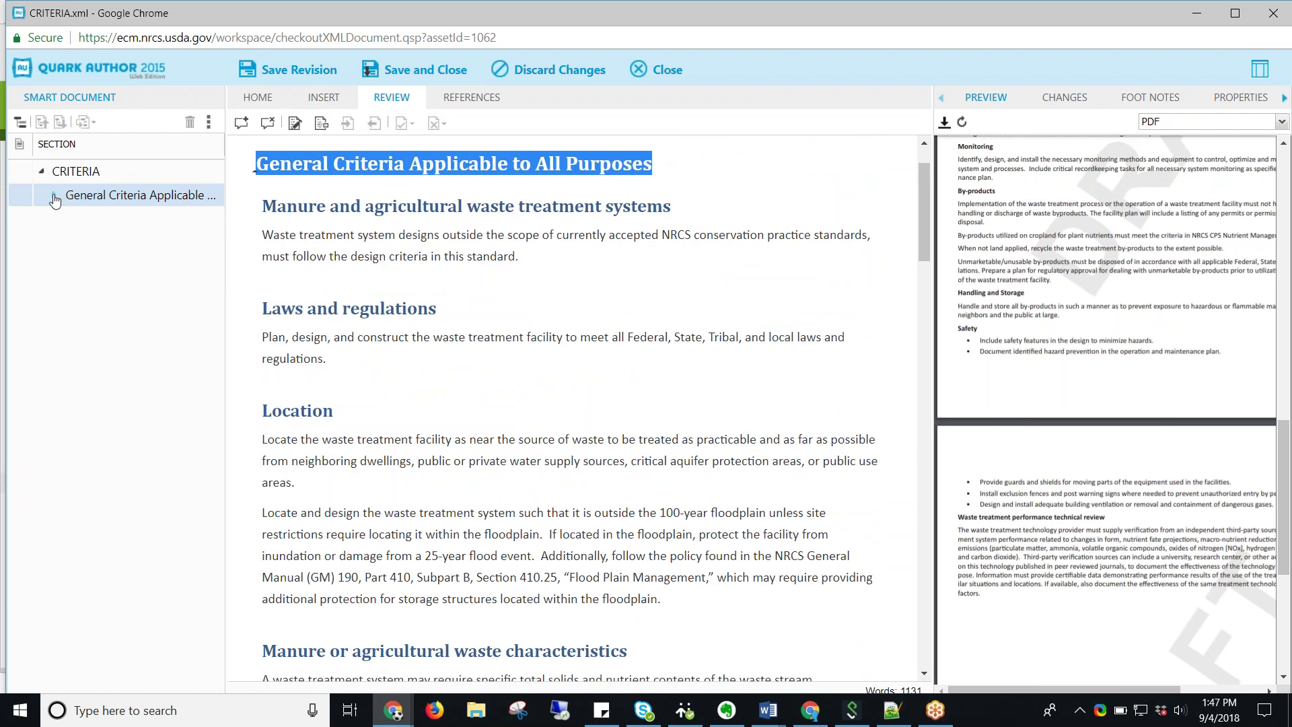
left_click(53, 196)
left_click(19, 123)
Locate the bold By-products line under Operating benefits and add a new Heading 3 section after Operating benefits
left_click(538, 412)
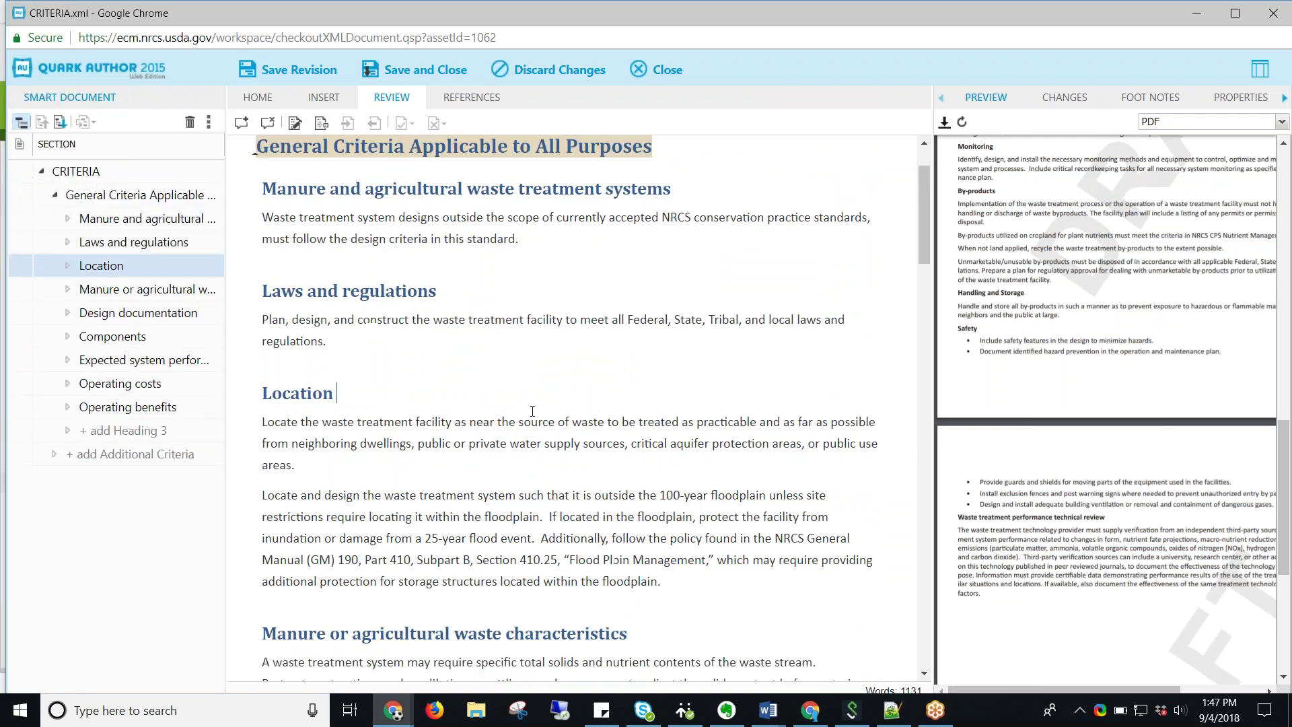
scroll(533, 411, "down", 1)
scroll(532, 411, "down", 20)
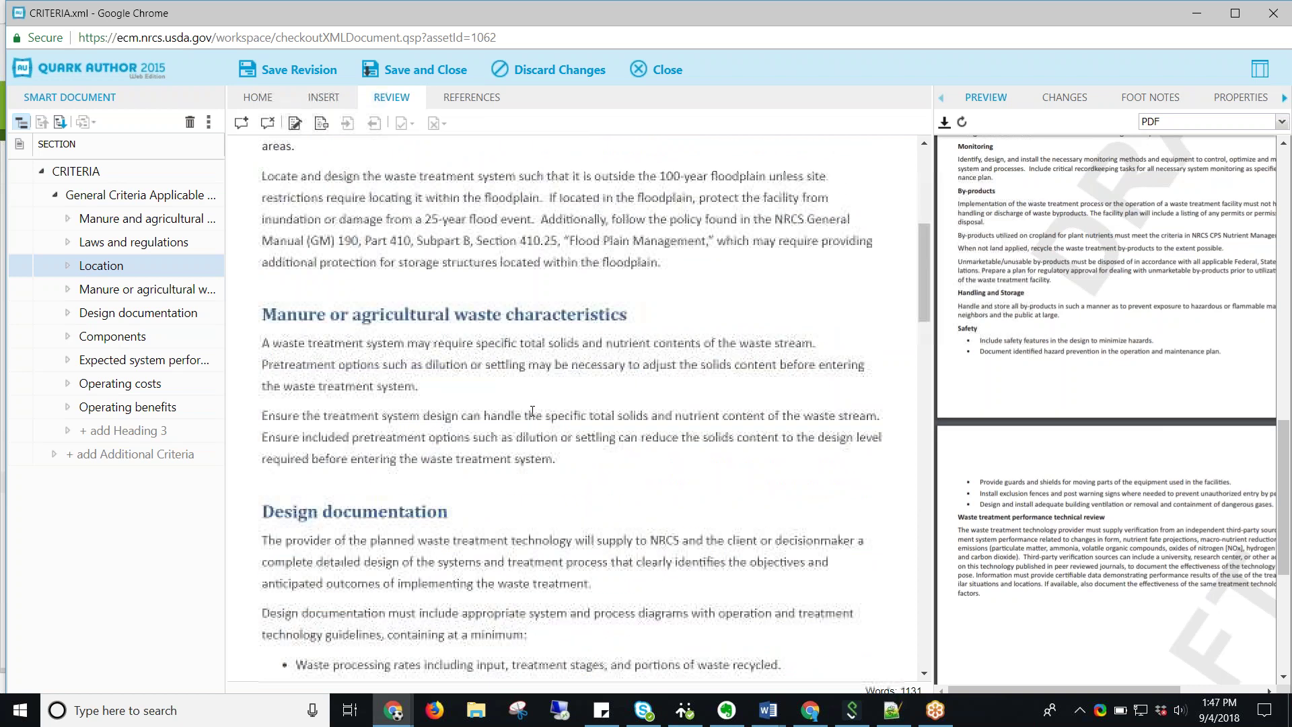
scroll(532, 411, "down", 8)
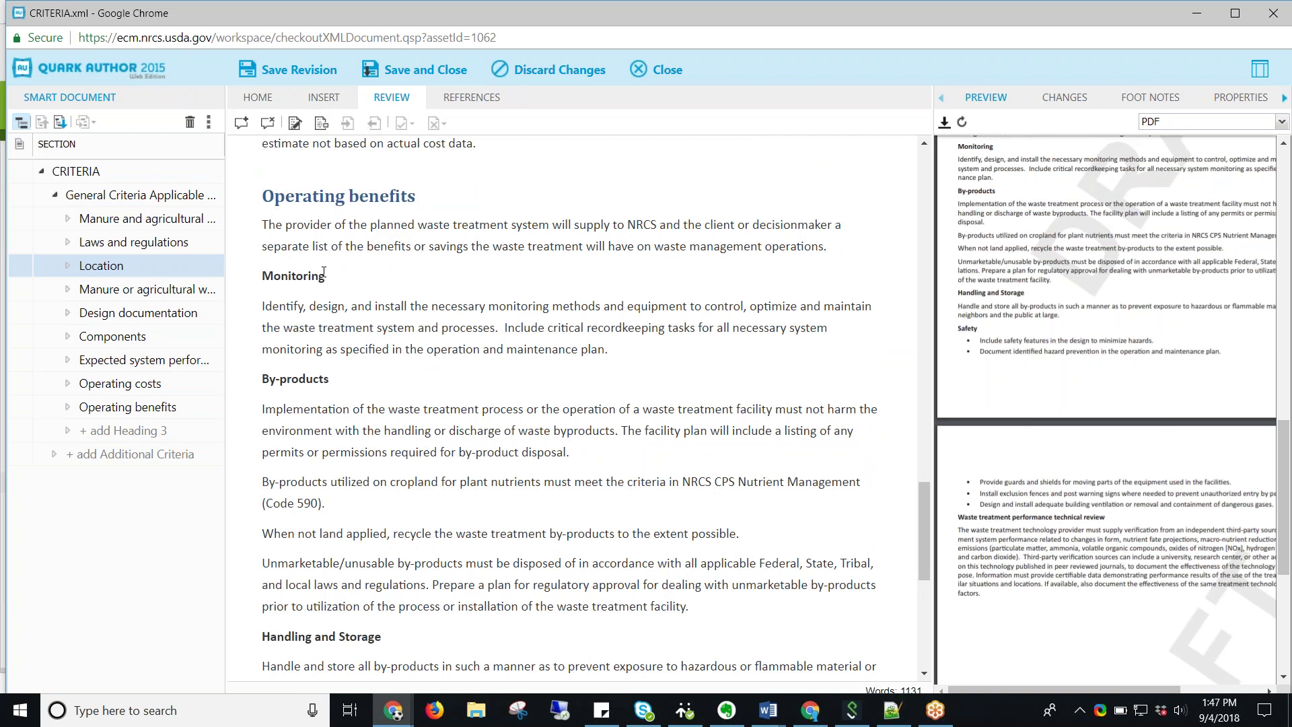
left_click(315, 381)
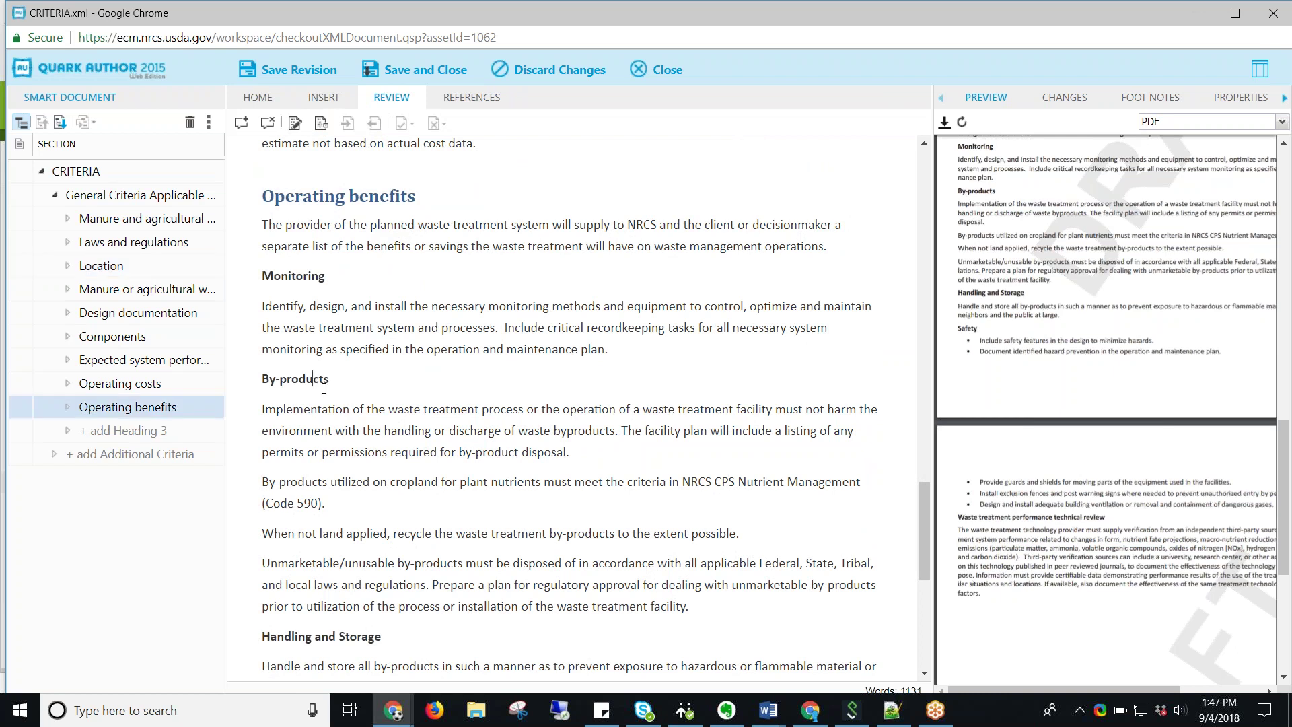
left_click(141, 432)
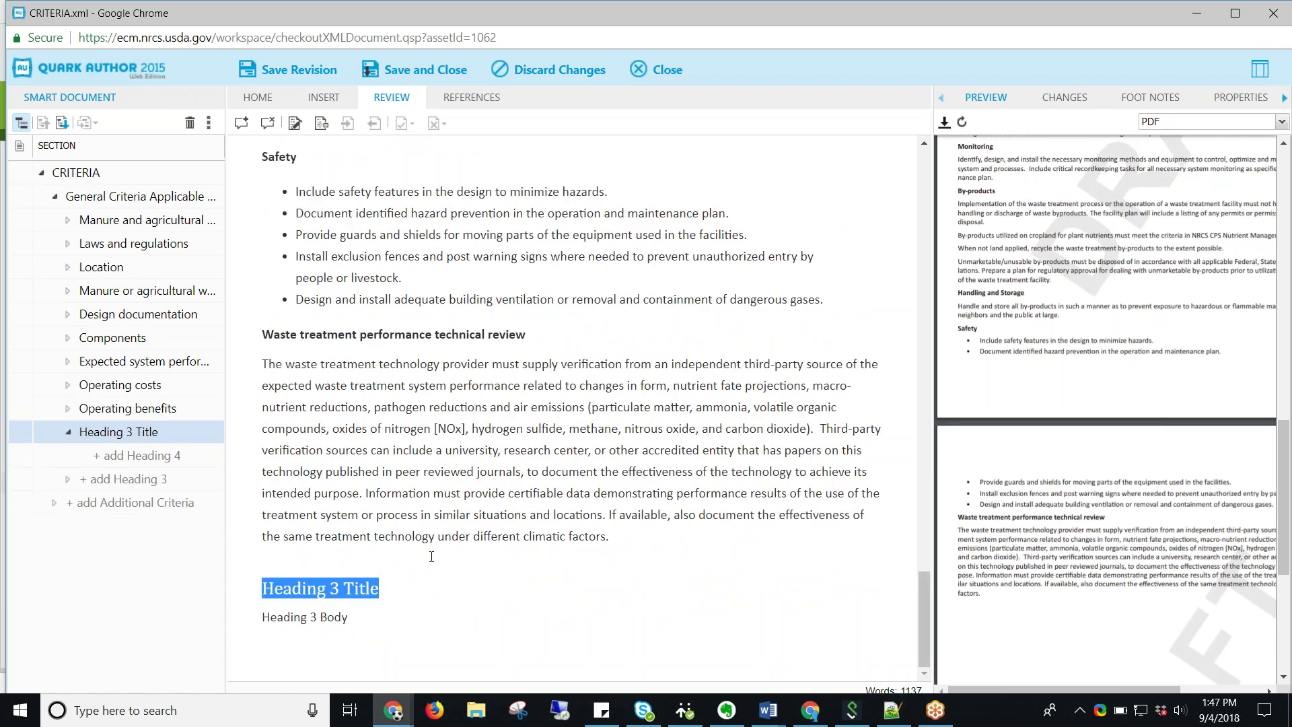
Remove the bold By-products line under Operating benefits and title the new Heading 3 section "By-products"
scroll(567, 542, "up", 9)
left_click_drag(329, 407, 265, 404)
key("BackSpace")
scroll(317, 429, "down", 9)
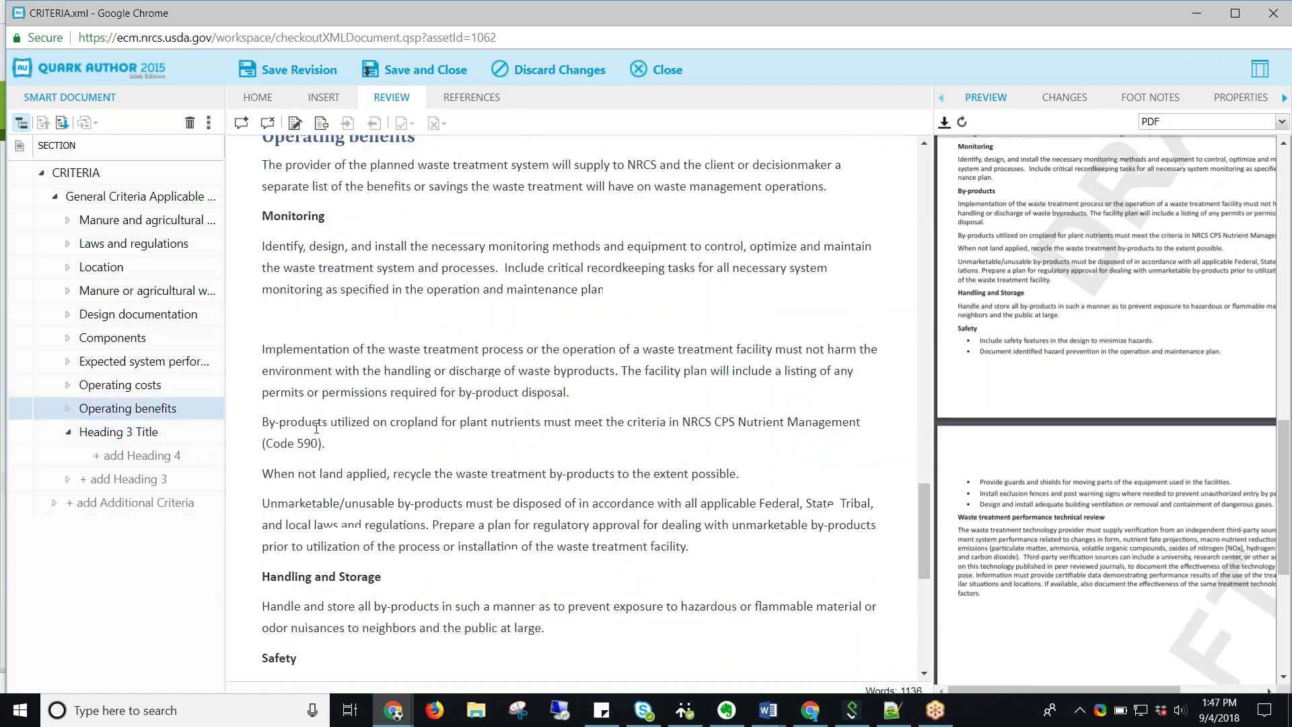
left_click_drag(380, 589, 256, 582)
type("By-products")
Move the four by-products paragraphs from Operating benefits into the body of the new By-products section
scroll(397, 473, "up", 6)
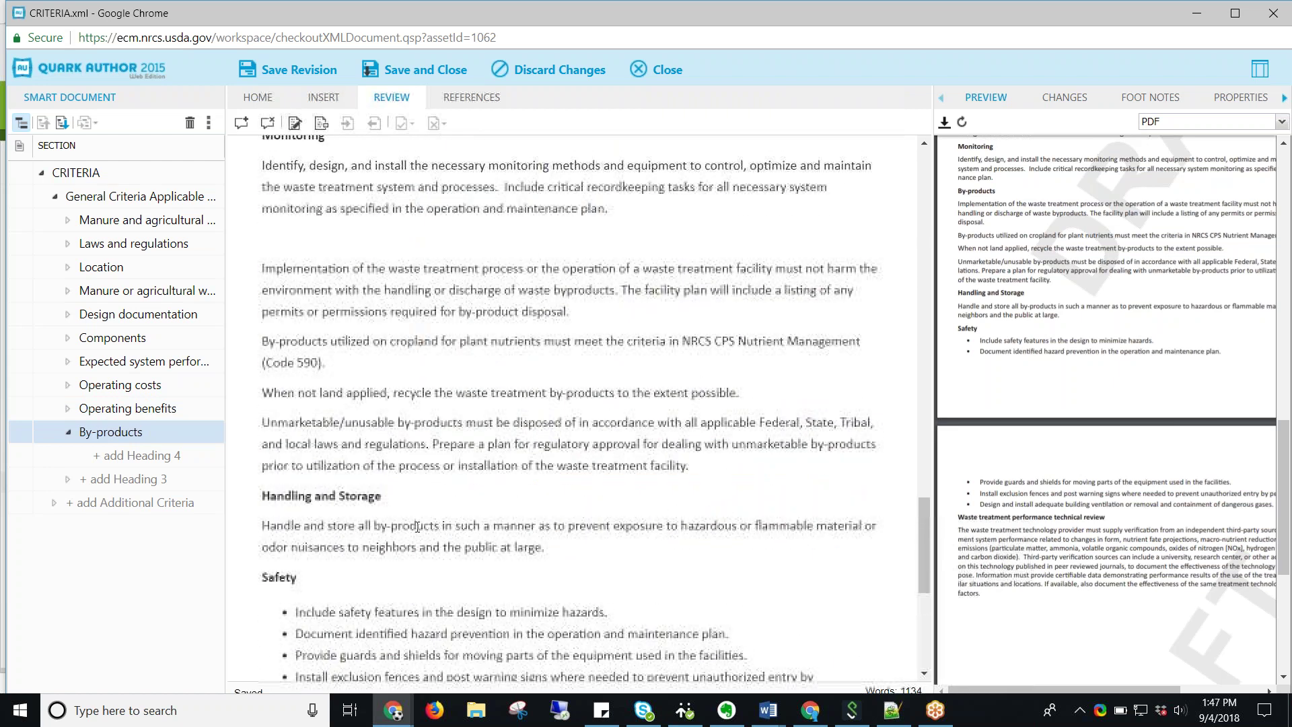
scroll(397, 474, "up", 6)
scroll(397, 474, "down", 4)
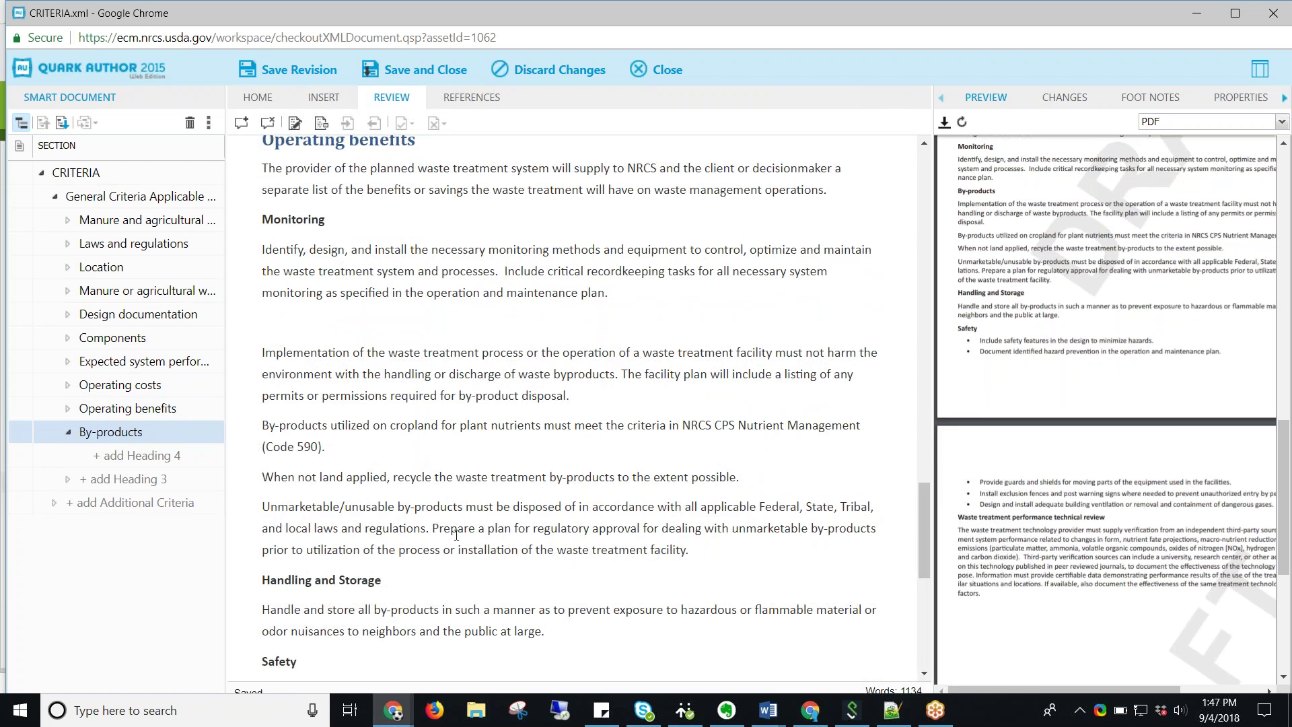
left_click_drag(702, 565, 244, 339)
key("ctrl+c")
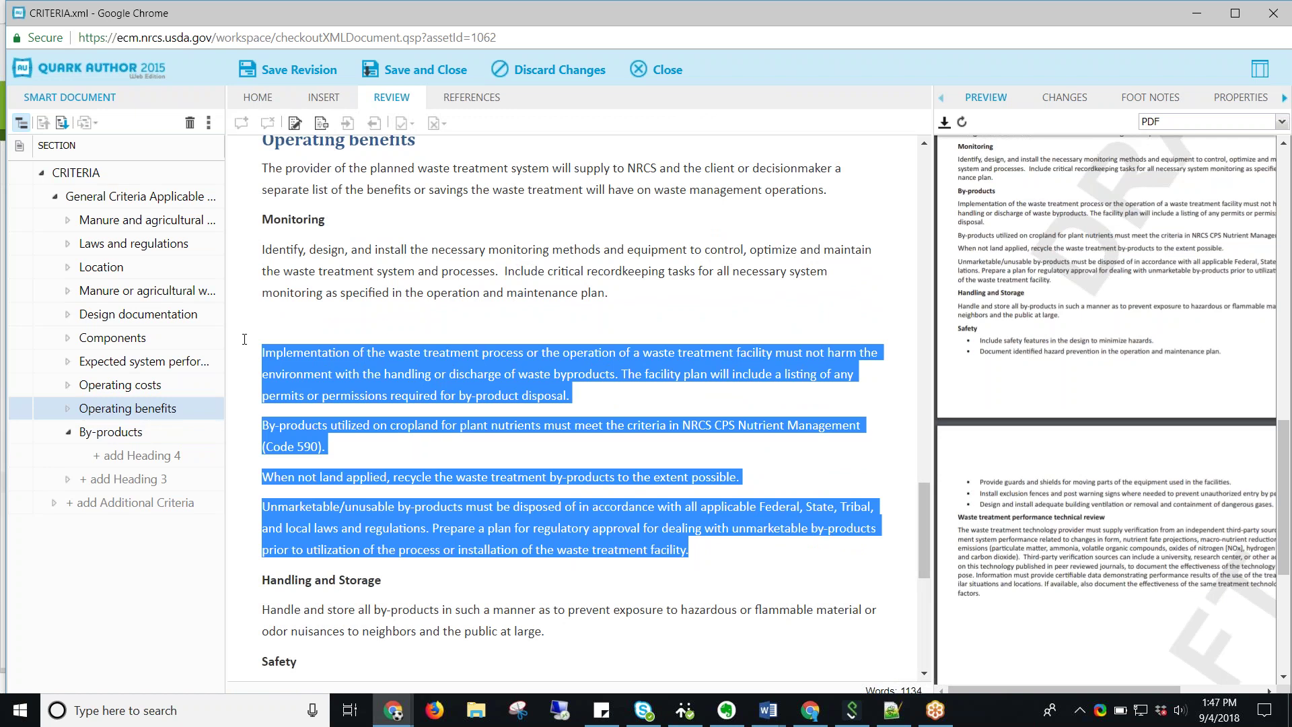
key("Delete")
scroll(329, 546, "down", 5)
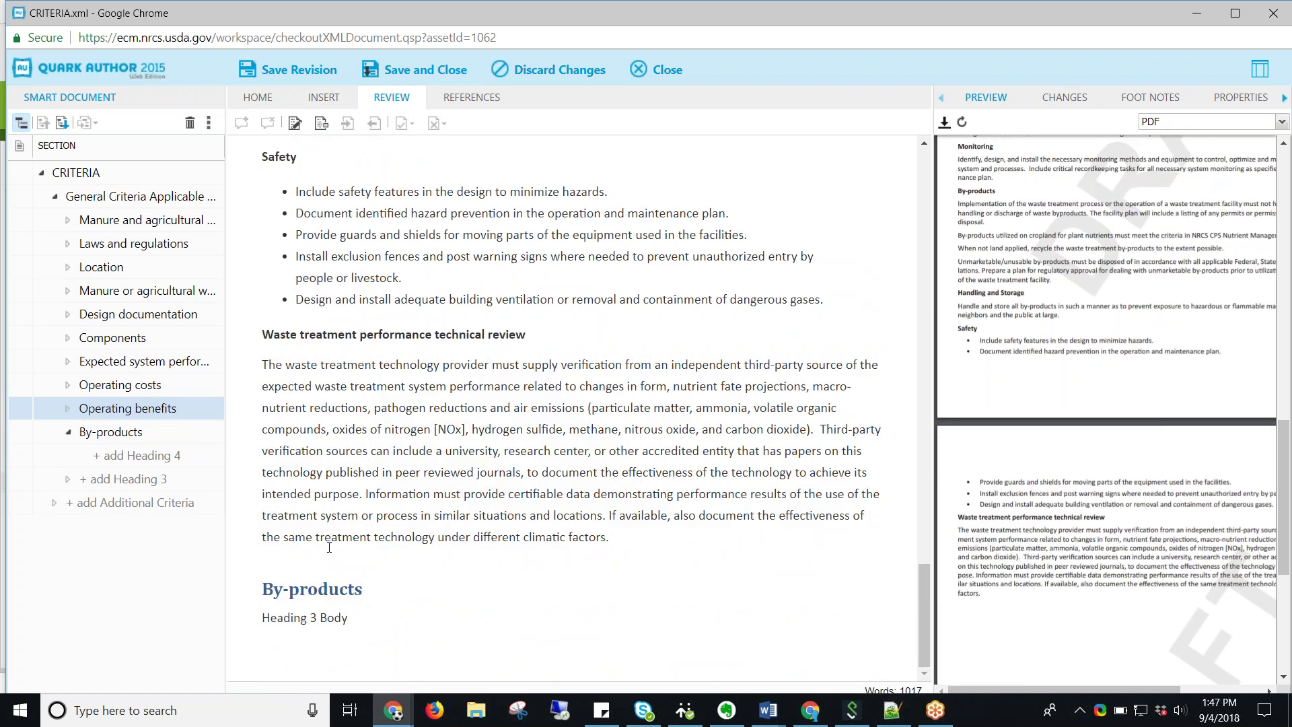
left_click(363, 621)
key("ctrl+v")
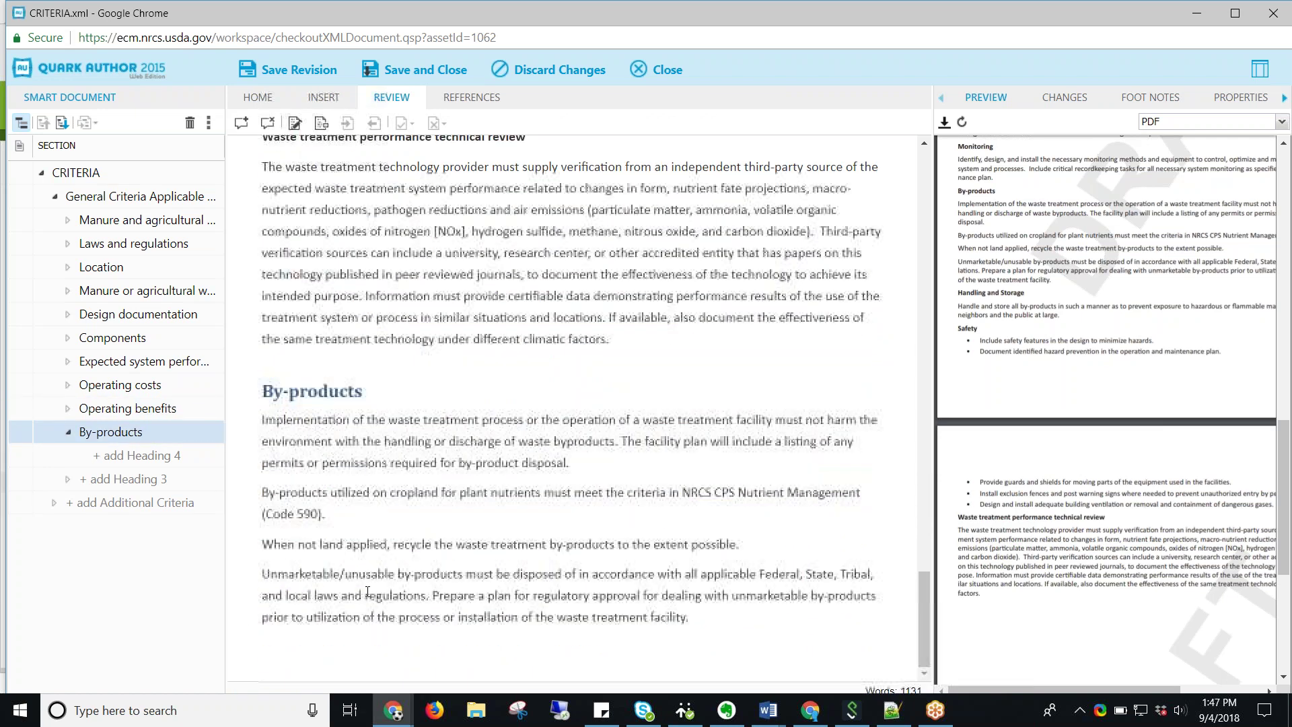
Delete the leftover blank lines above "Handling and Storage" in the Operating benefits section
scroll(372, 515, "up", 6)
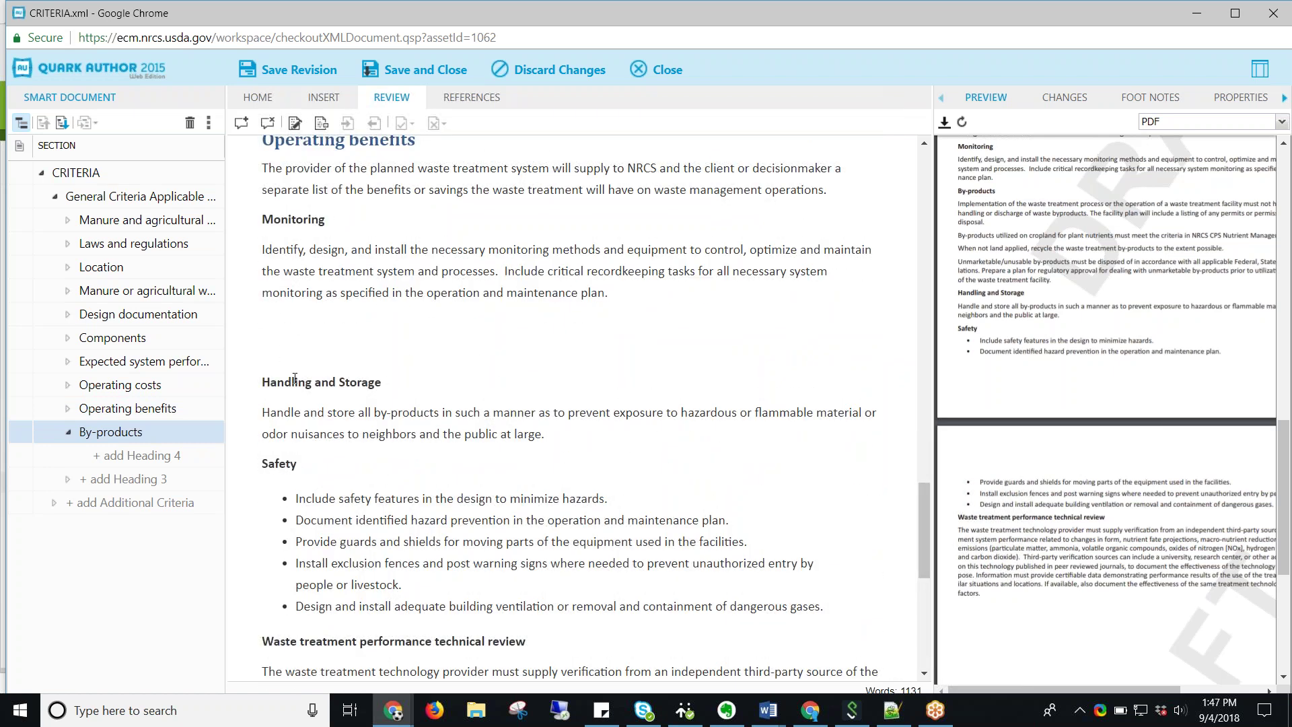
left_click(305, 359)
key("BackSpace")
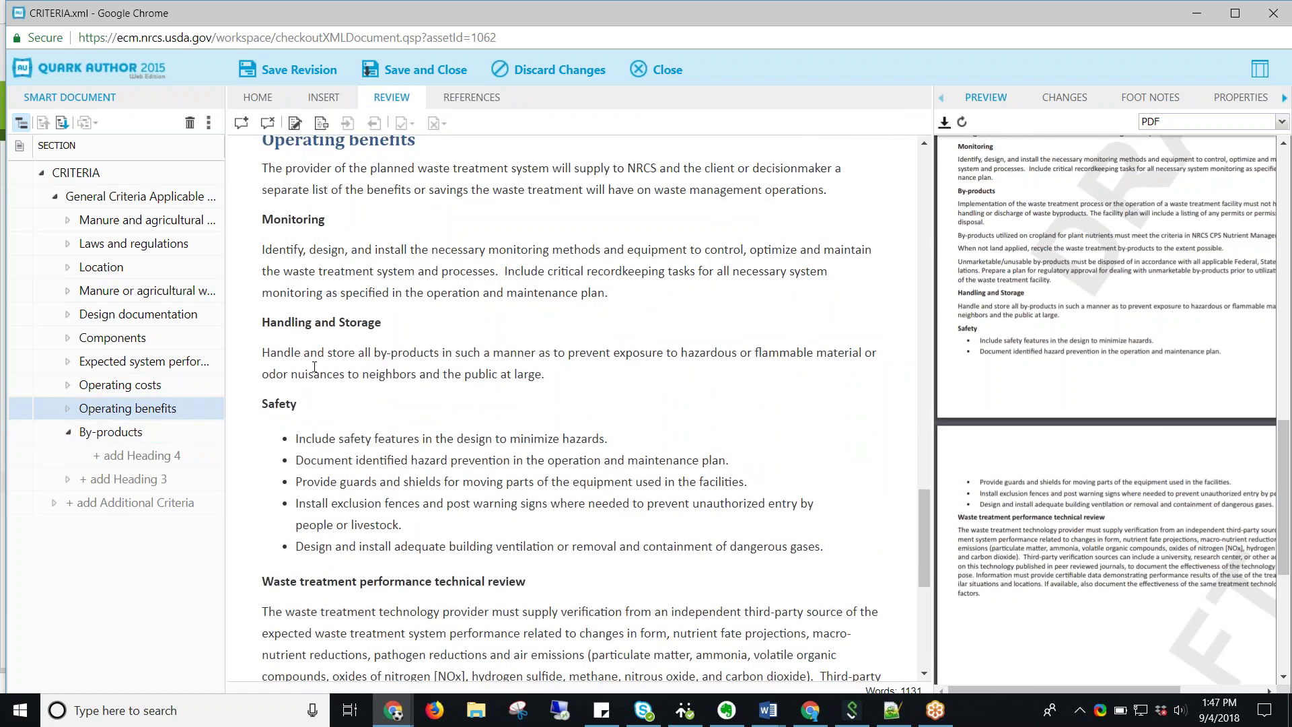
Refresh the PDF preview and compare the By-products heading with the Operating benefits and Monitoring headings
scroll(342, 399, "down", 6)
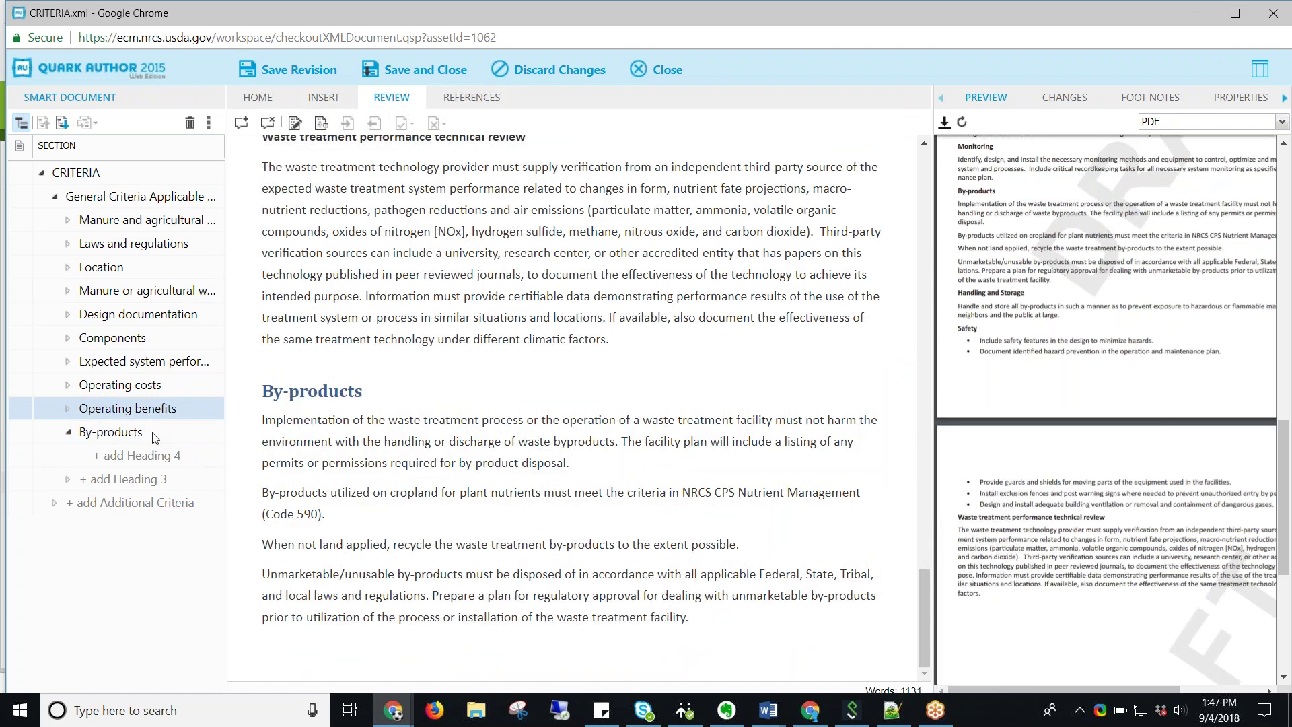
left_click(152, 434)
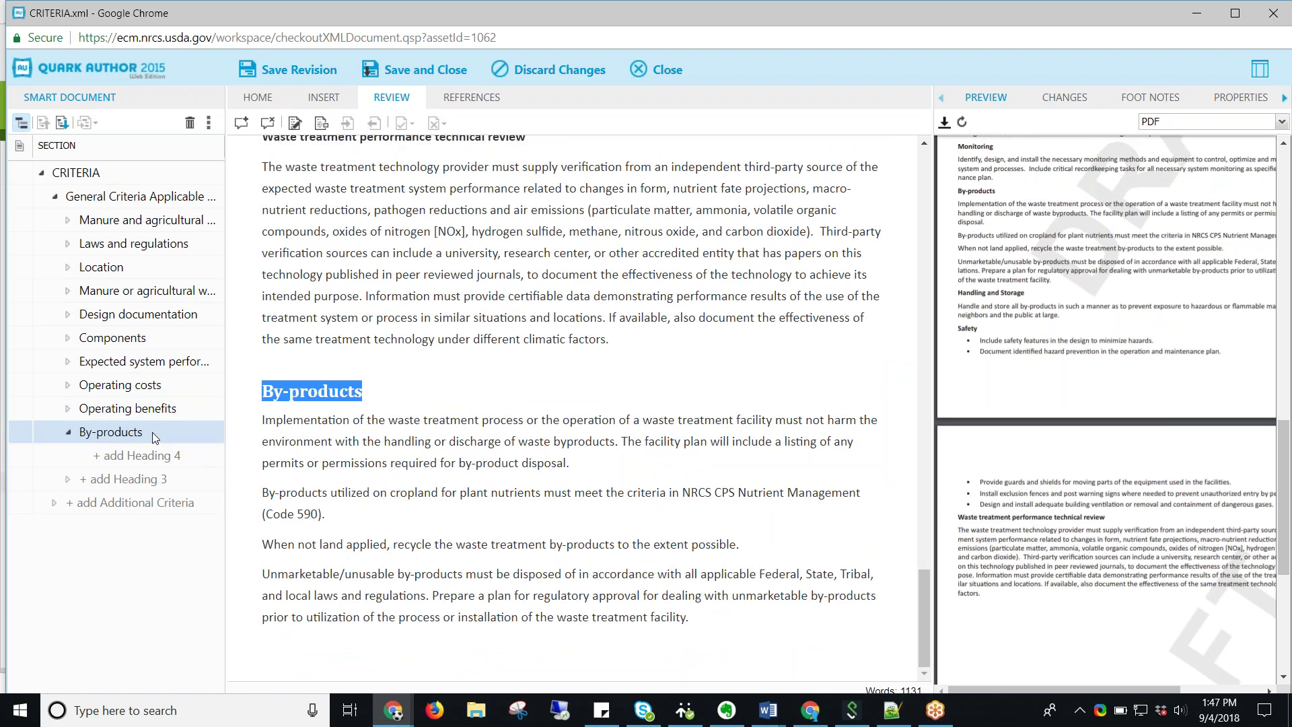
left_click(961, 124)
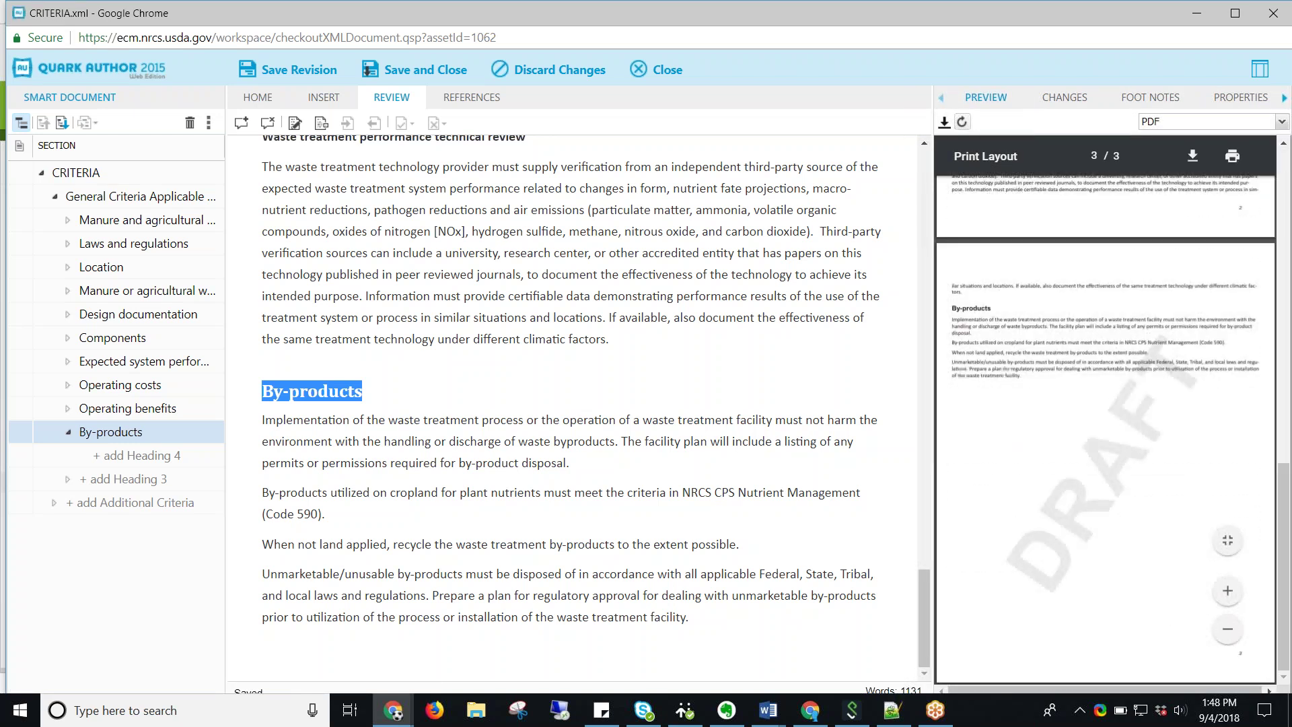
scroll(973, 321, "up", 3)
left_click_drag(954, 274, 1005, 333)
left_click(1004, 544)
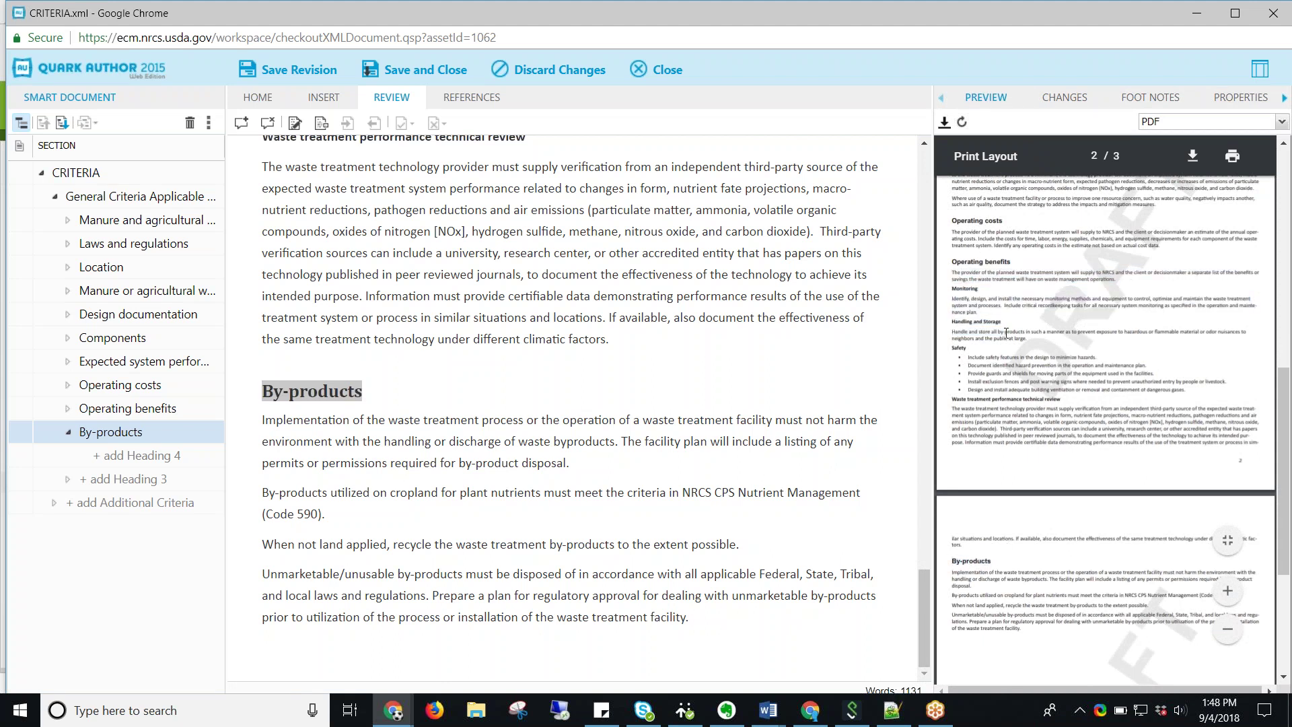
left_click(1228, 592)
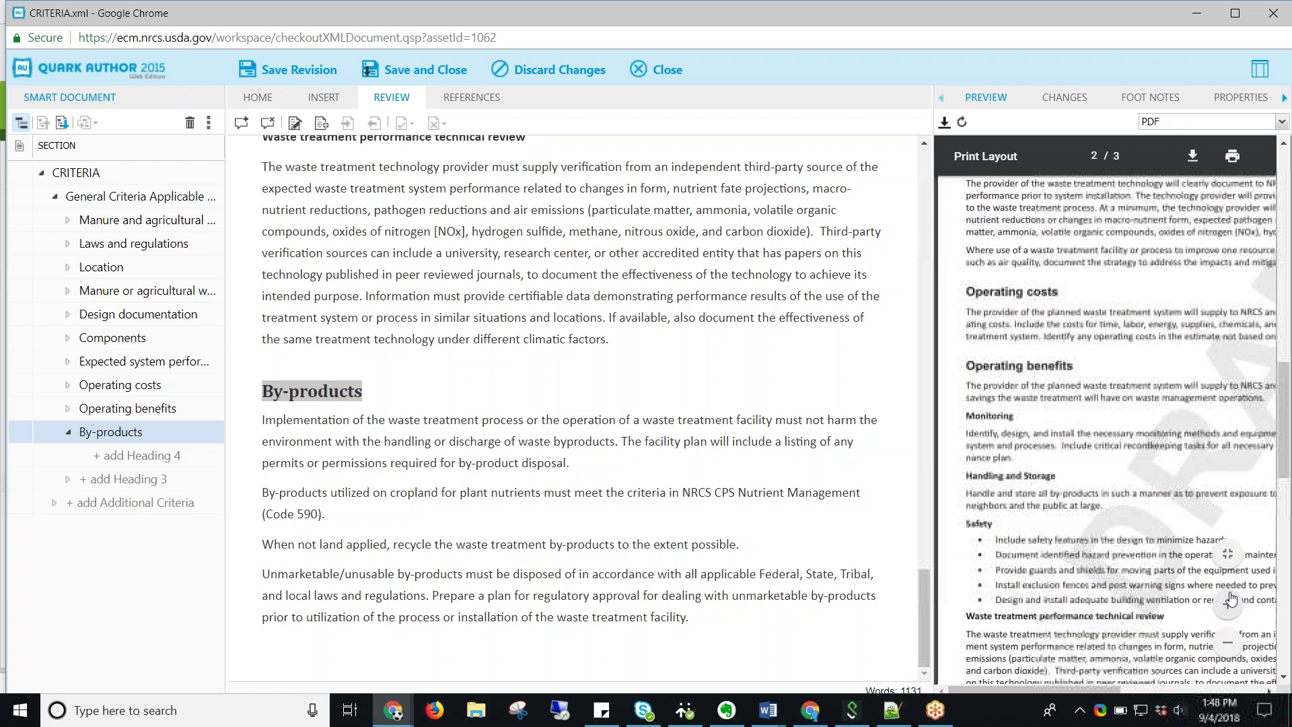
left_click_drag(964, 417, 1013, 418)
left_click_drag(966, 366, 1090, 368)
left_click(1090, 368)
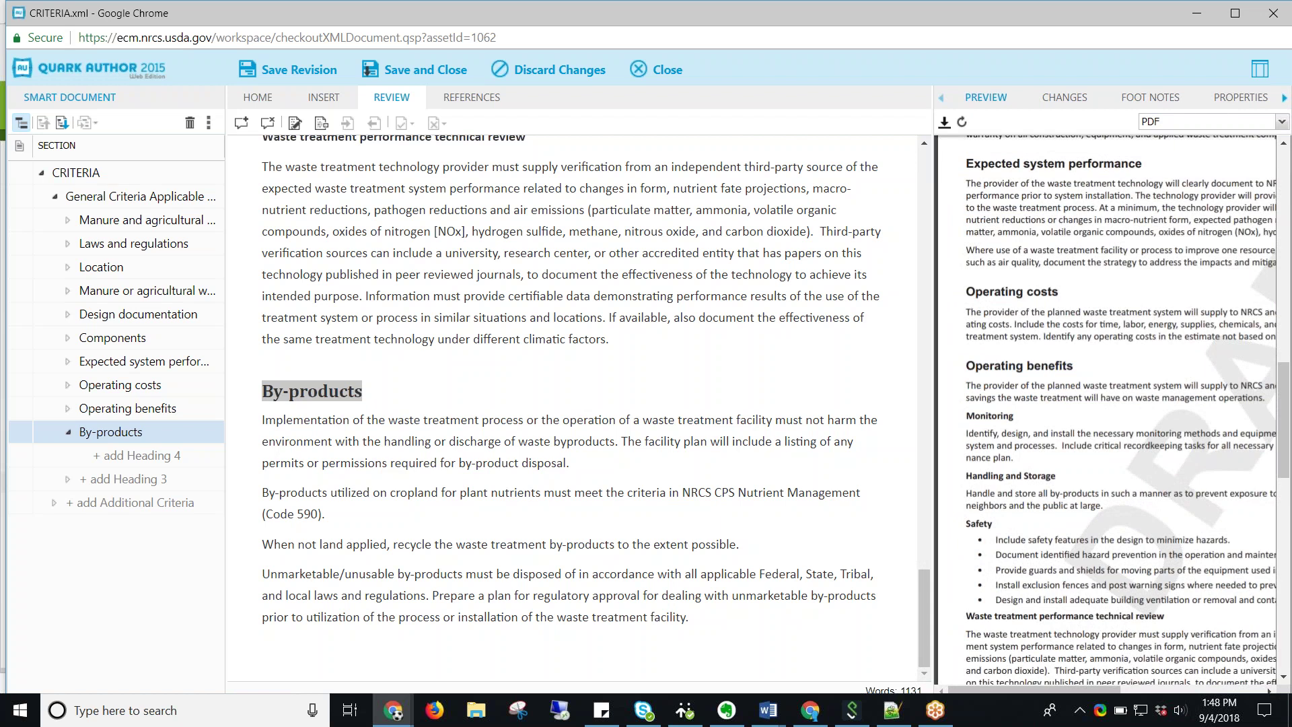
mouse_move(141, 431)
left_mouse_down()
mouse_move(144, 410)
mouse_move(138, 440)
mouse_move(116, 436)
mouse_move(127, 438)
mouse_move(138, 324)
mouse_move(138, 489)
mouse_move(125, 469)
left_mouse_up()
left_click_drag(148, 432, 123, 466)
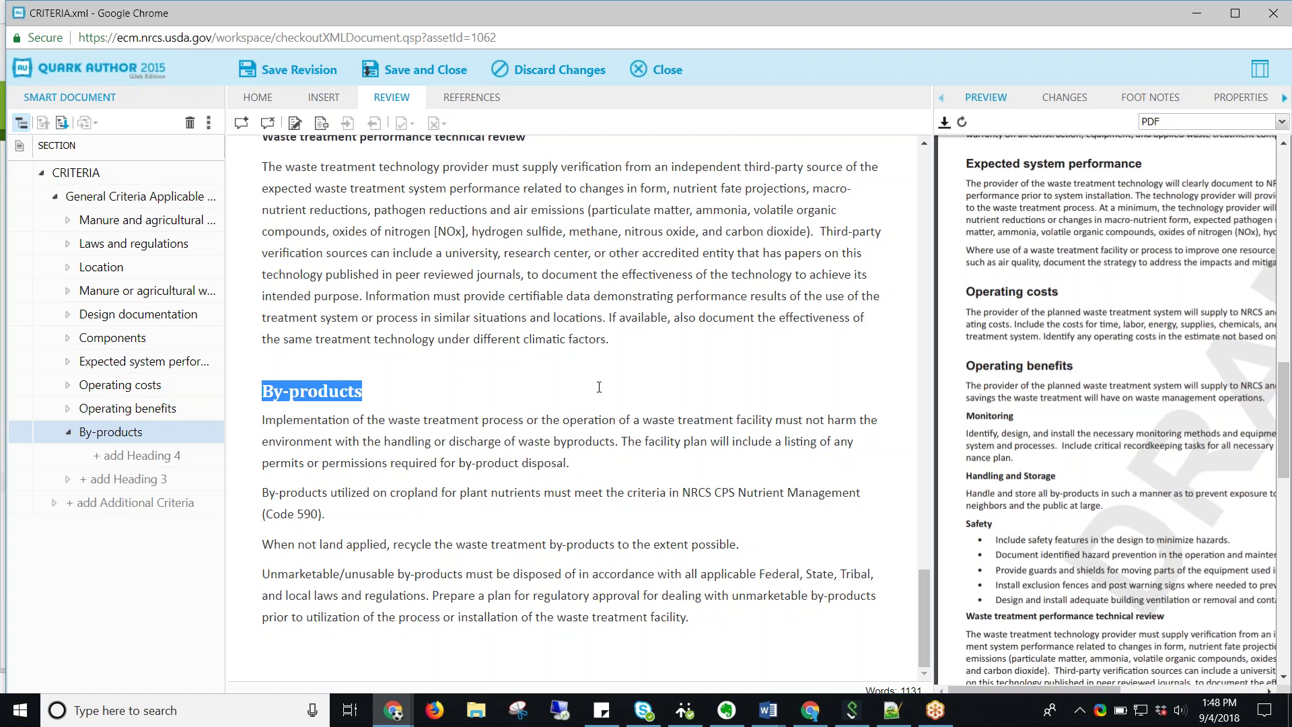
left_click(581, 376)
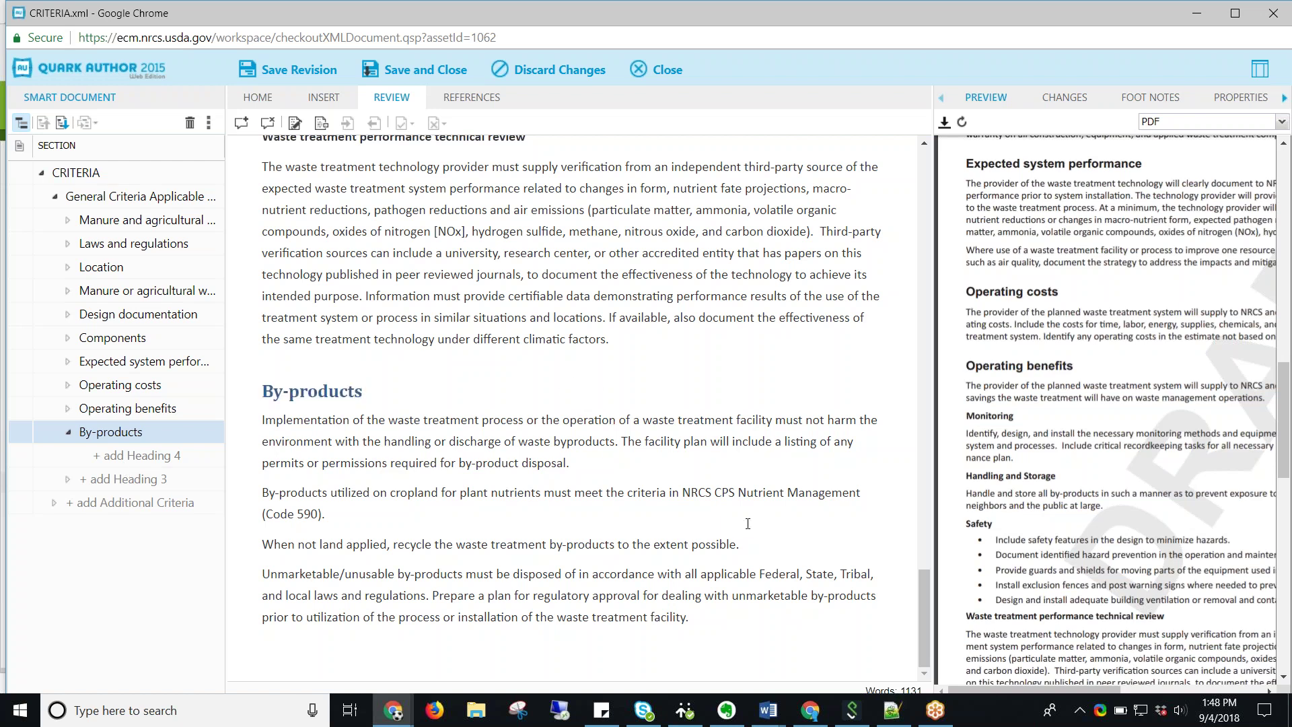
Save and close CRITERIA.xml, checking it in as major version 31.0 with status Draft
mouse_move(1111, 446)
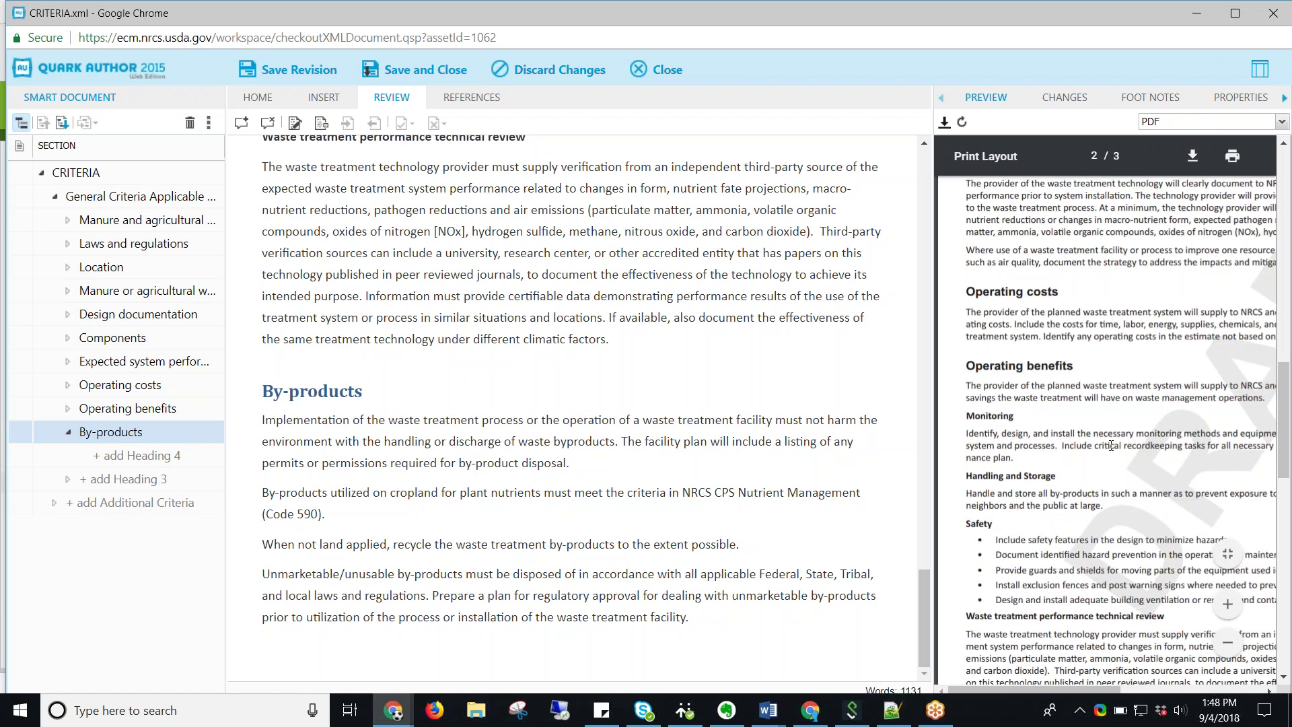
left_click(410, 71)
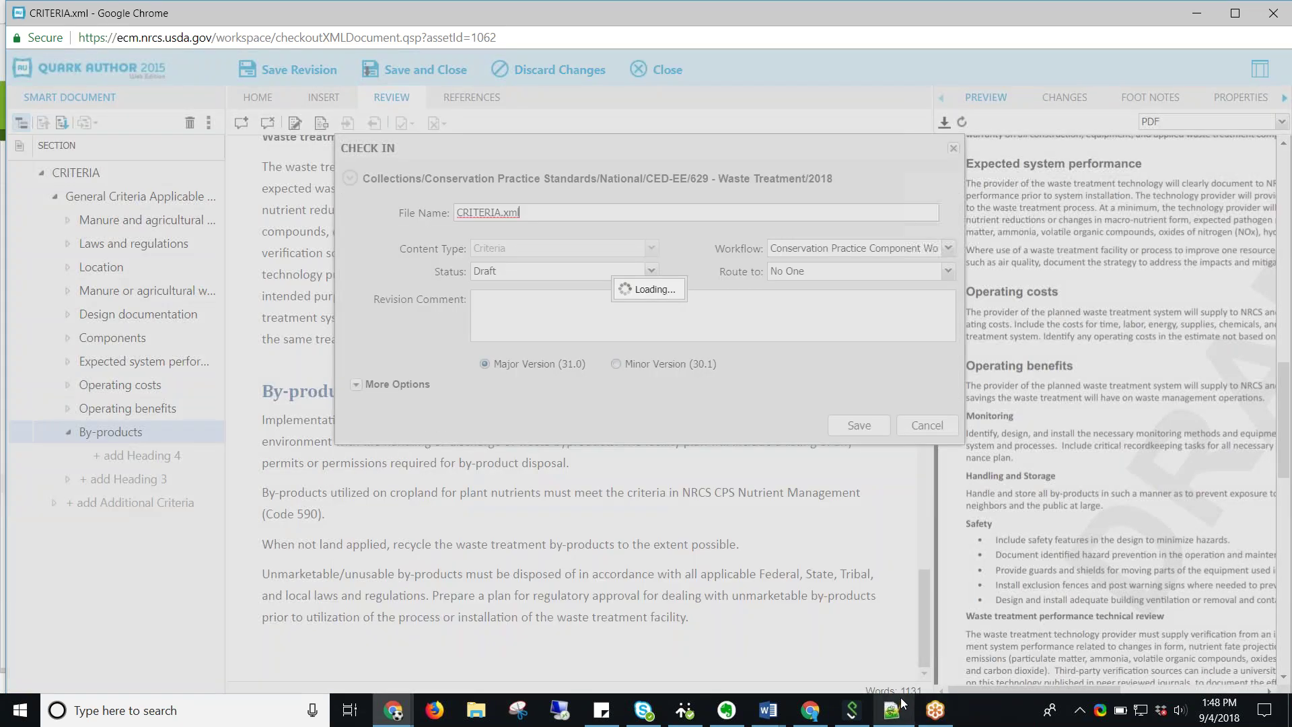
left_click(867, 426)
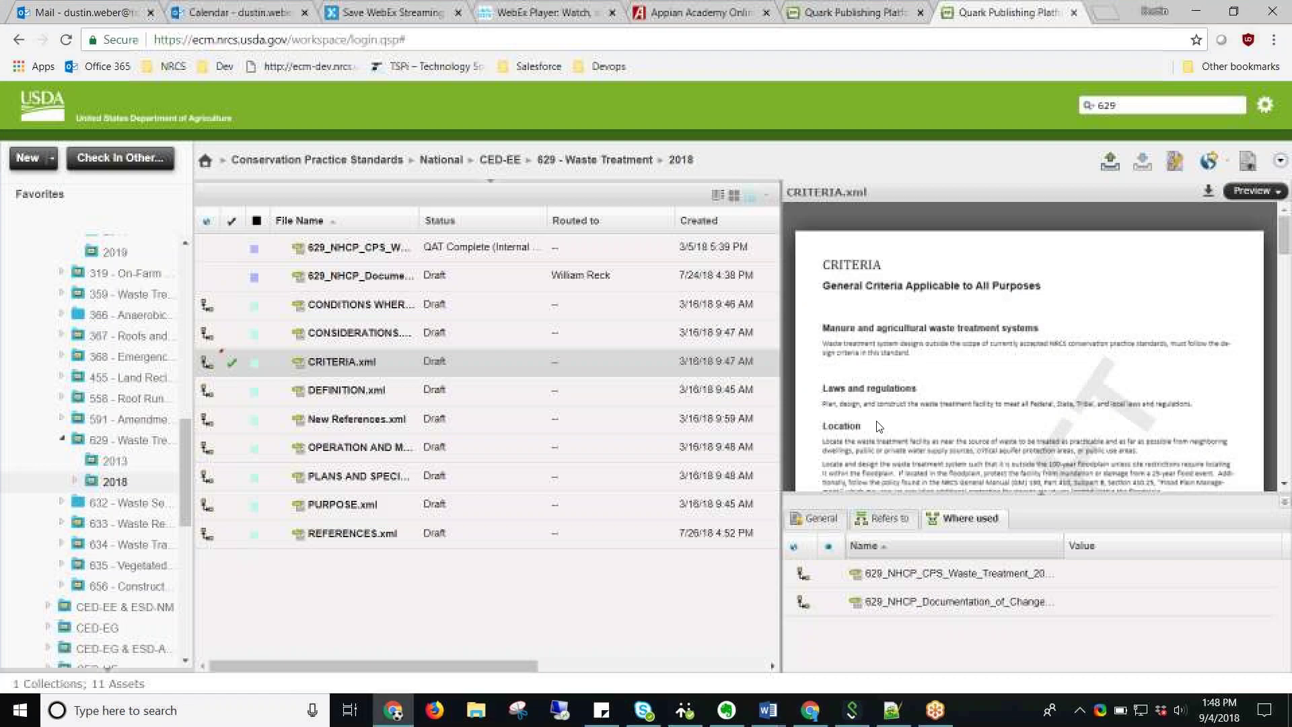
Check out 629_NHCP_CPS_Waste_Treatment_2018.xml for editing and generate its PDF preview
left_click(406, 250)
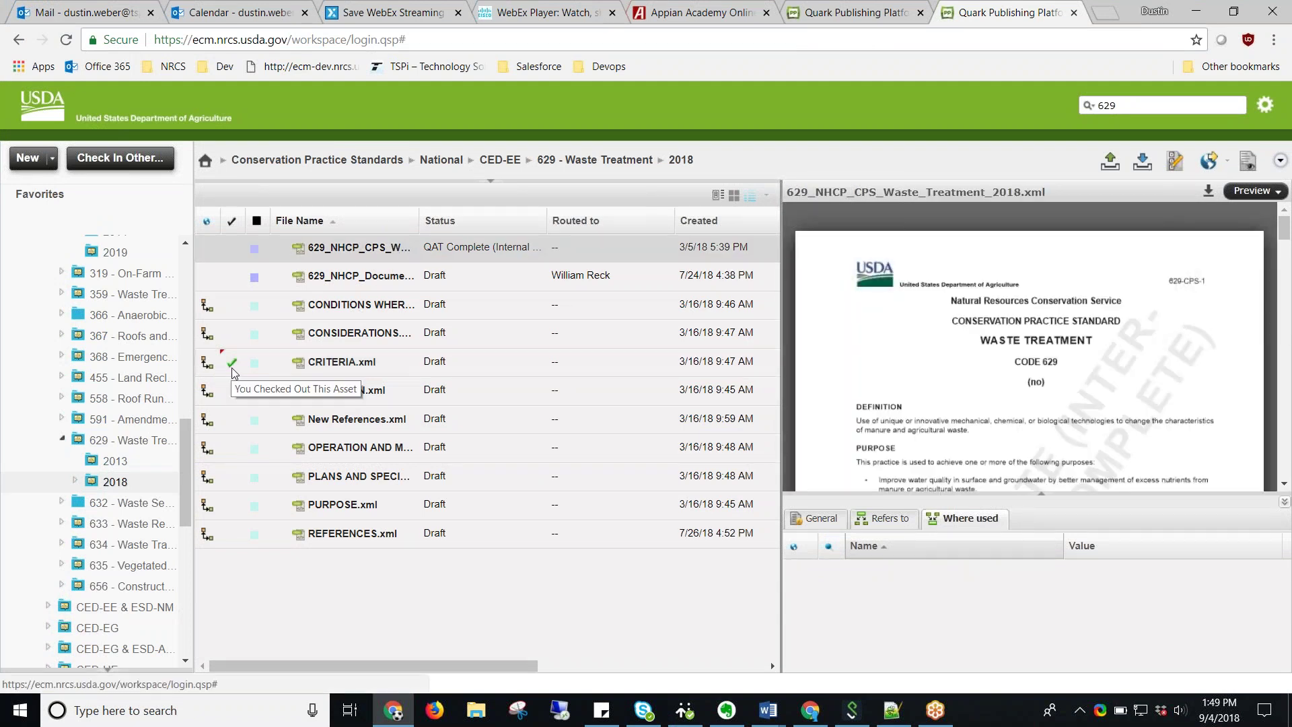
right_click(378, 247)
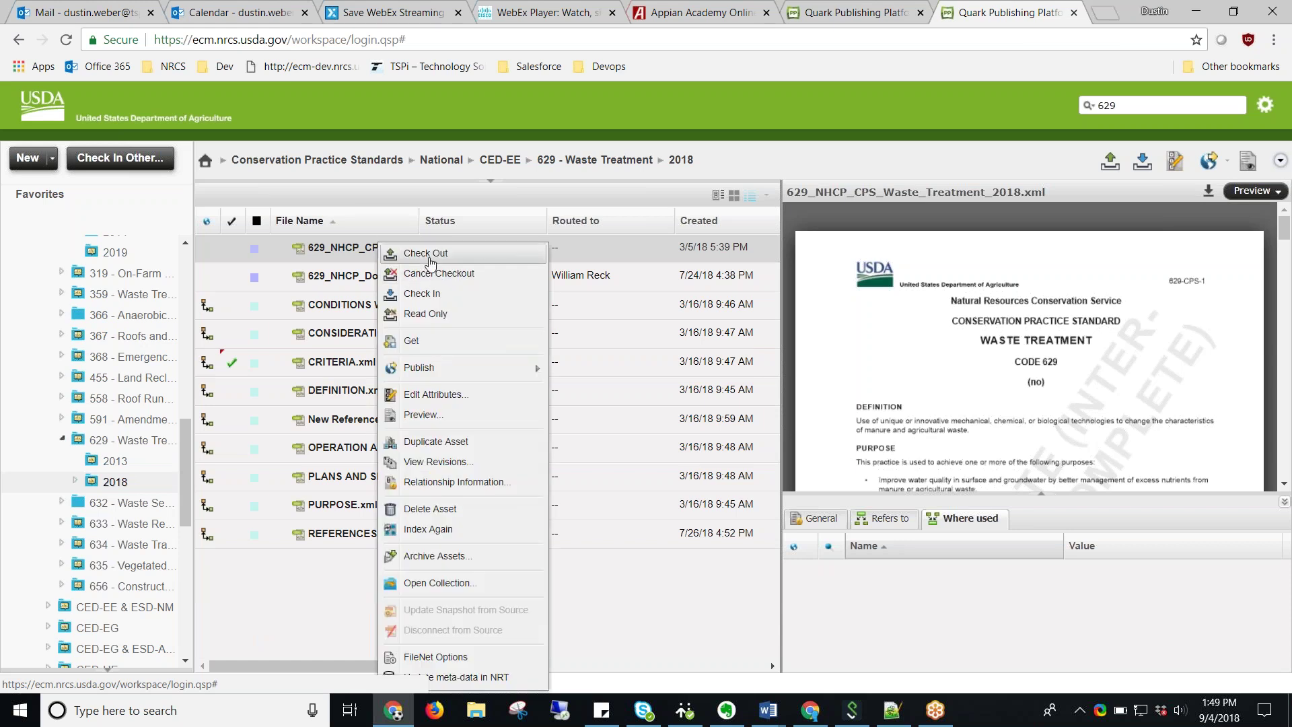
left_click(429, 259)
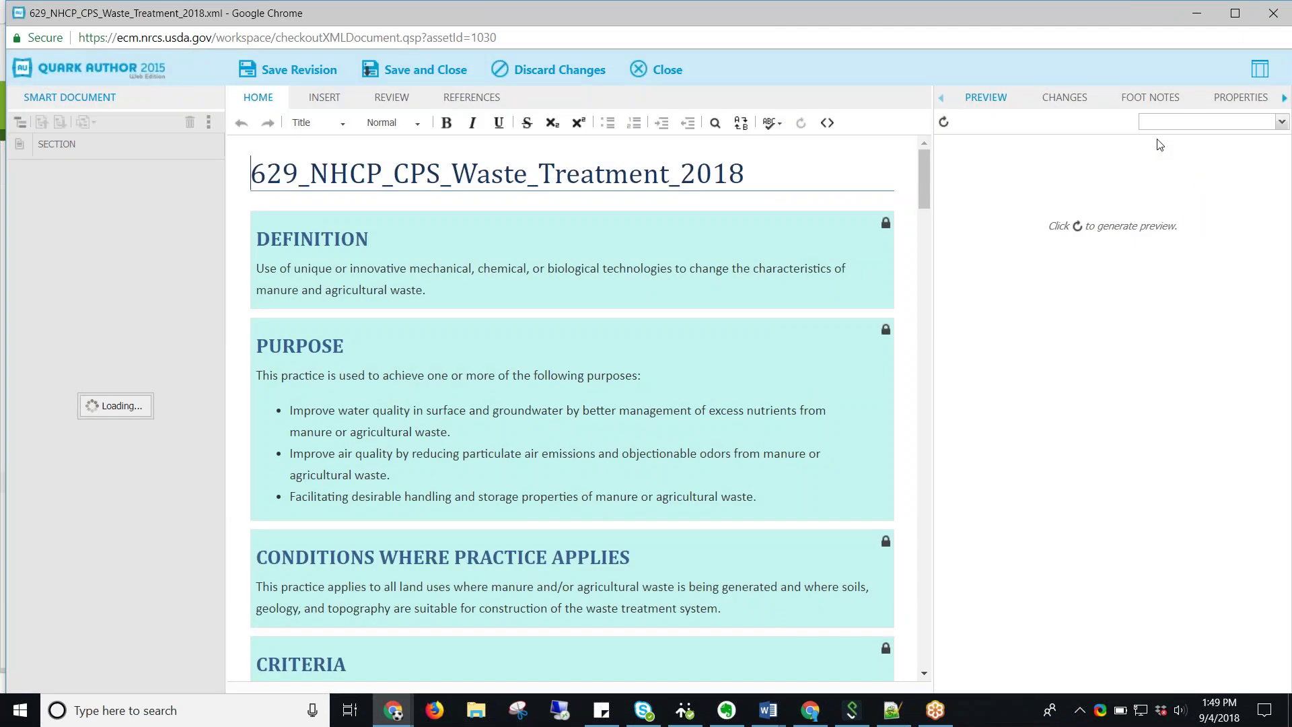
left_click(1205, 122)
left_click(1157, 153)
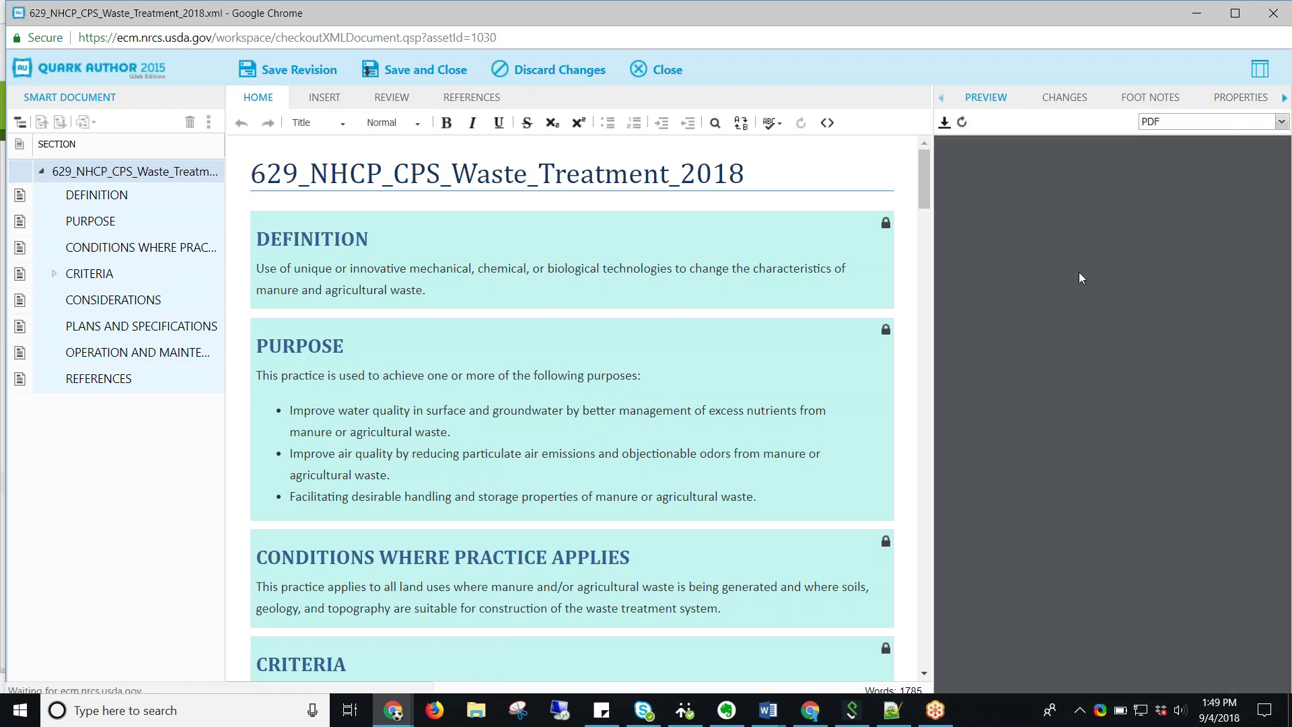
Examine the headings, By-products section and bulleted-list spacing throughout the full standard's PDF preview
scroll(1079, 303, "down", 5)
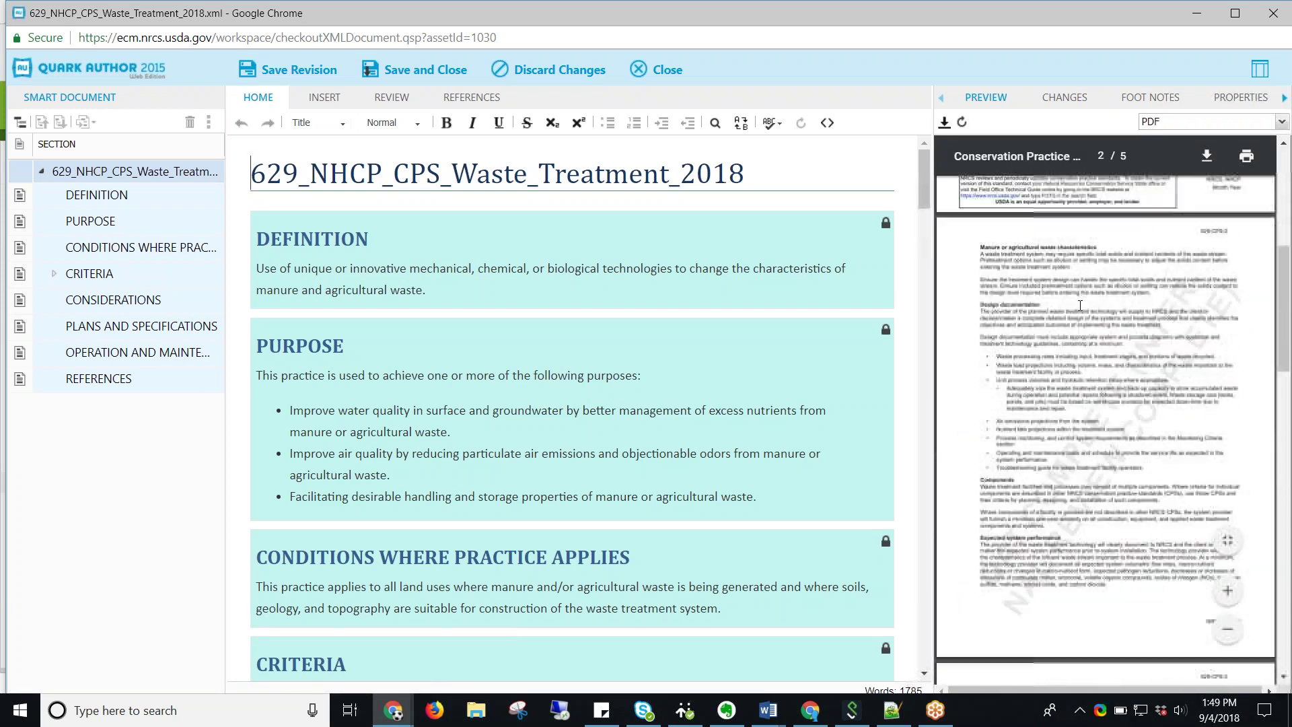
scroll(1079, 305, "down", 3)
scroll(1070, 372, "down", 5)
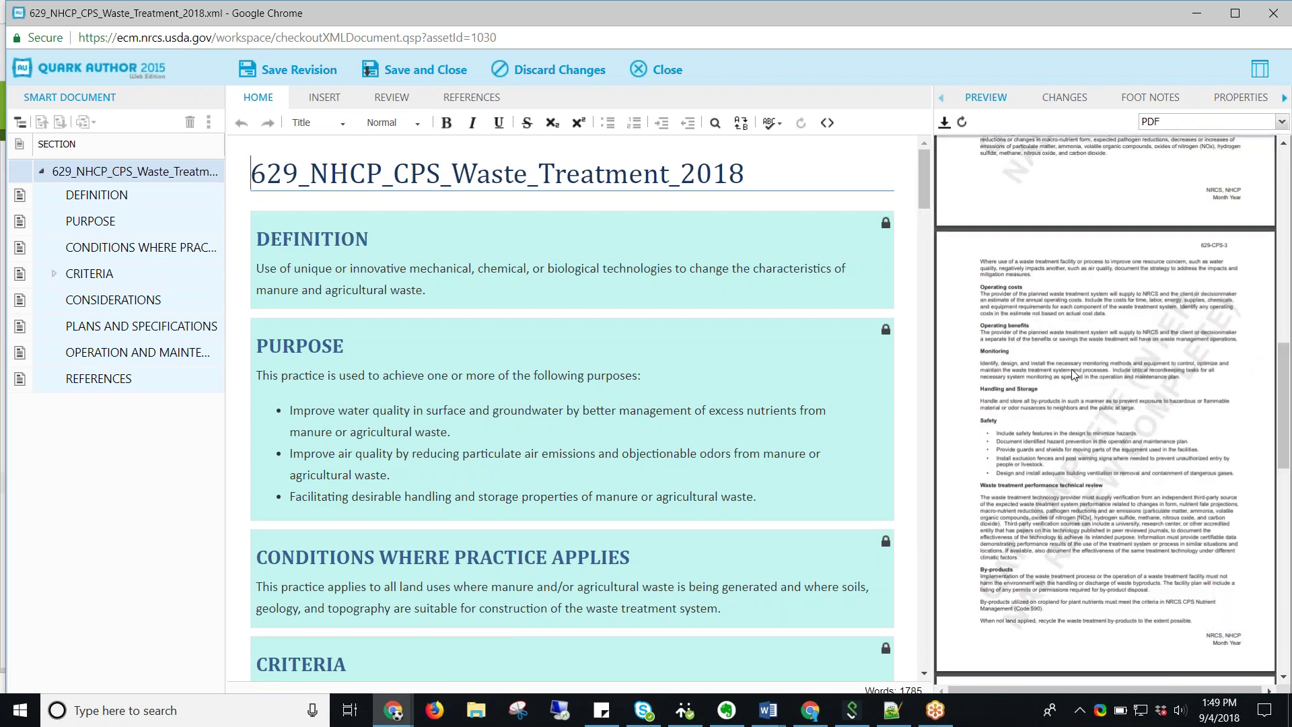
scroll(1072, 369, "down", 3)
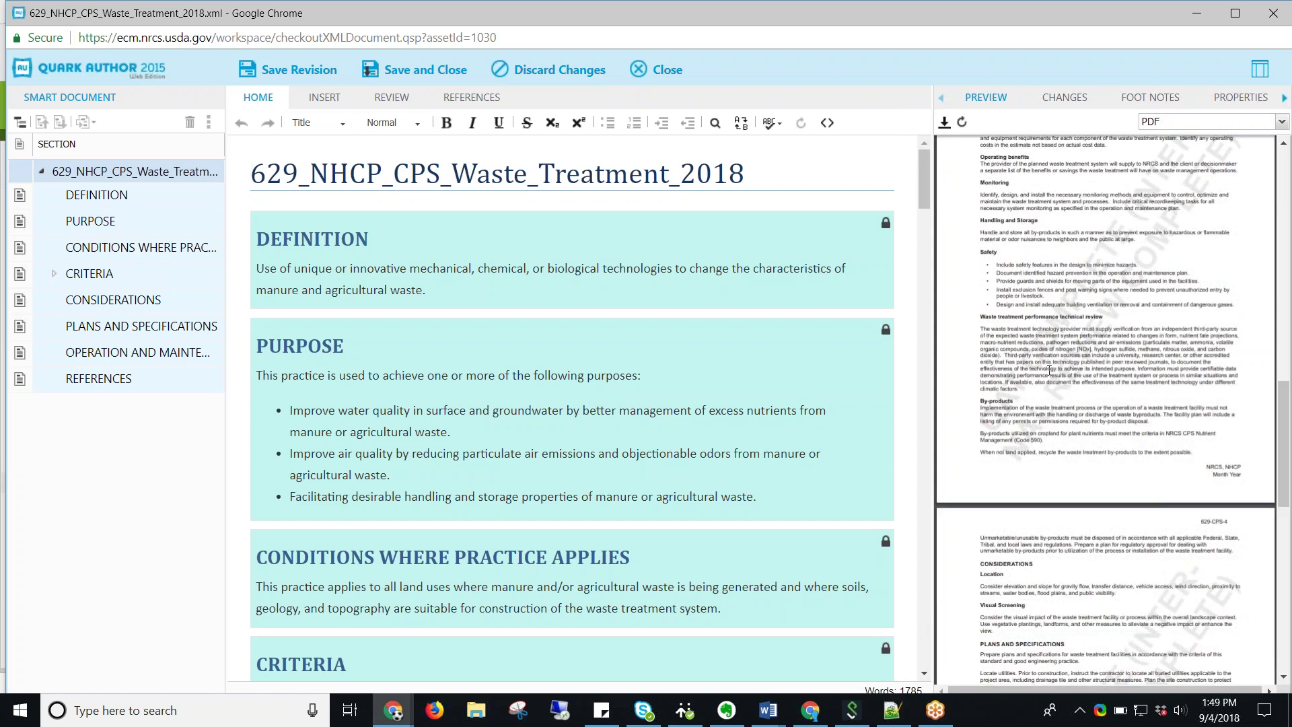
scroll(1050, 370, "up", 6)
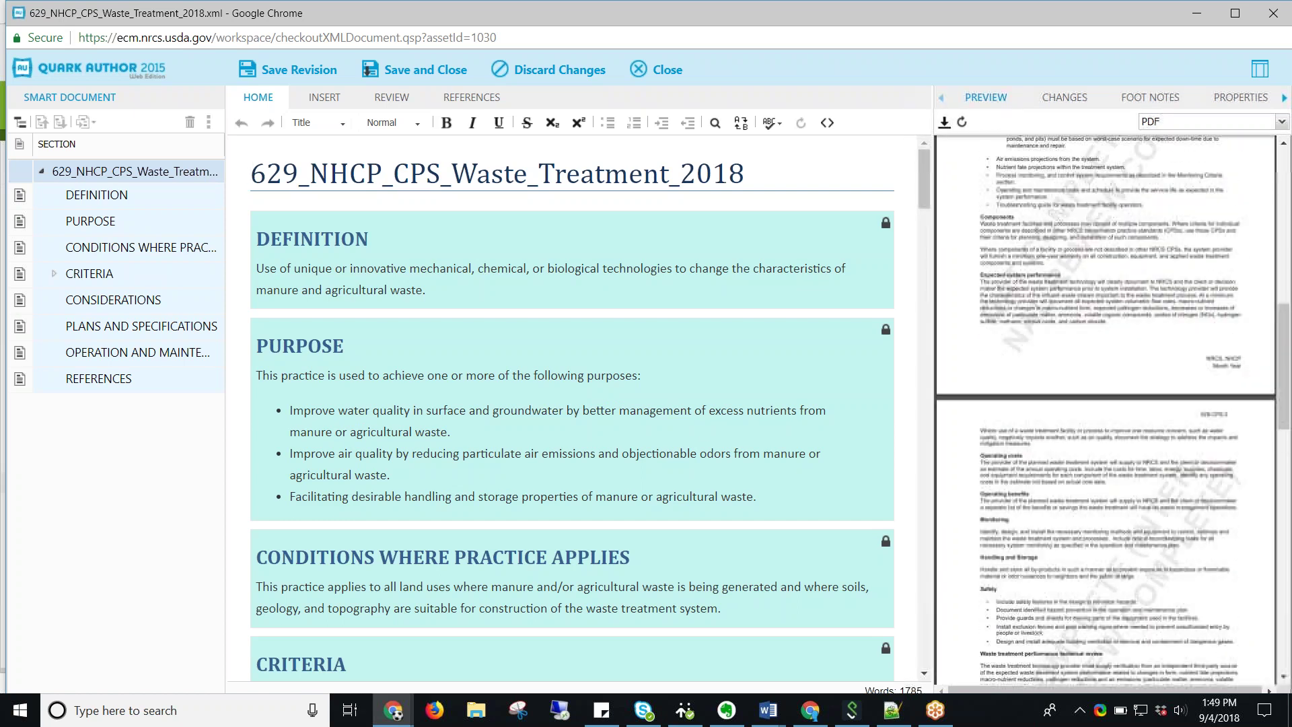
scroll(1052, 370, "up", 15)
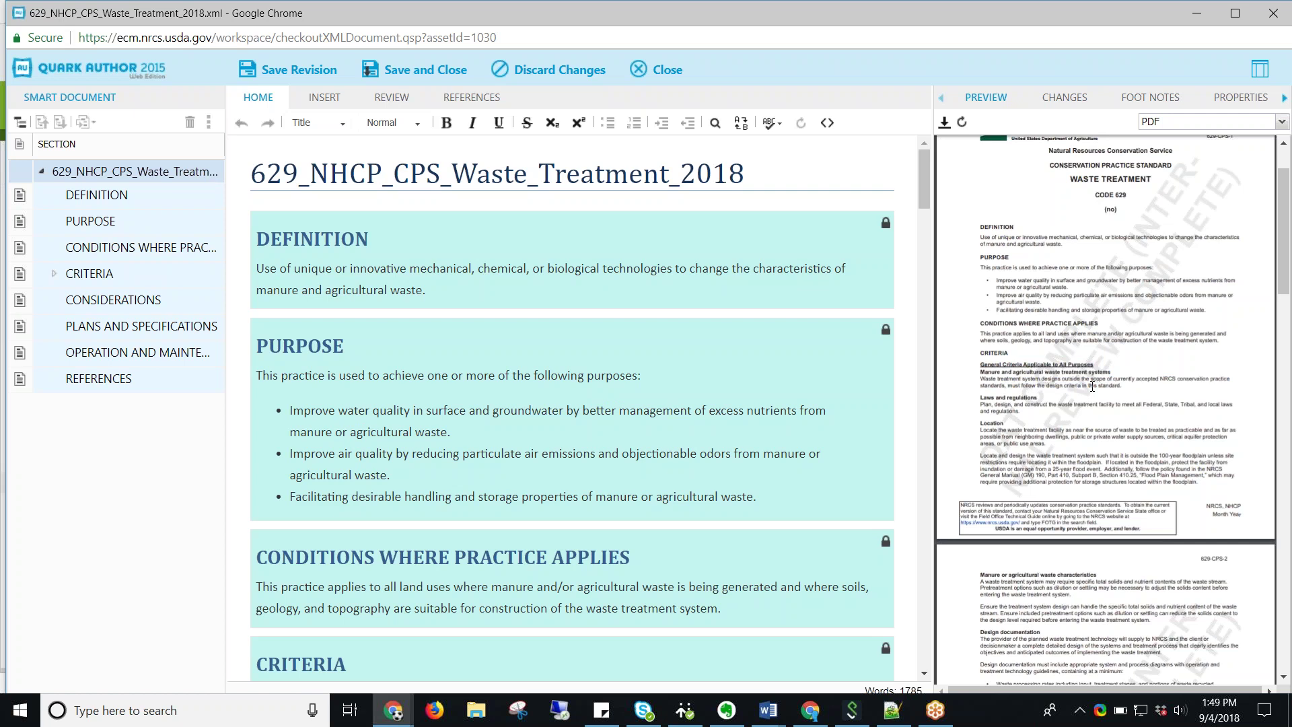
scroll(1092, 386, "down", 5)
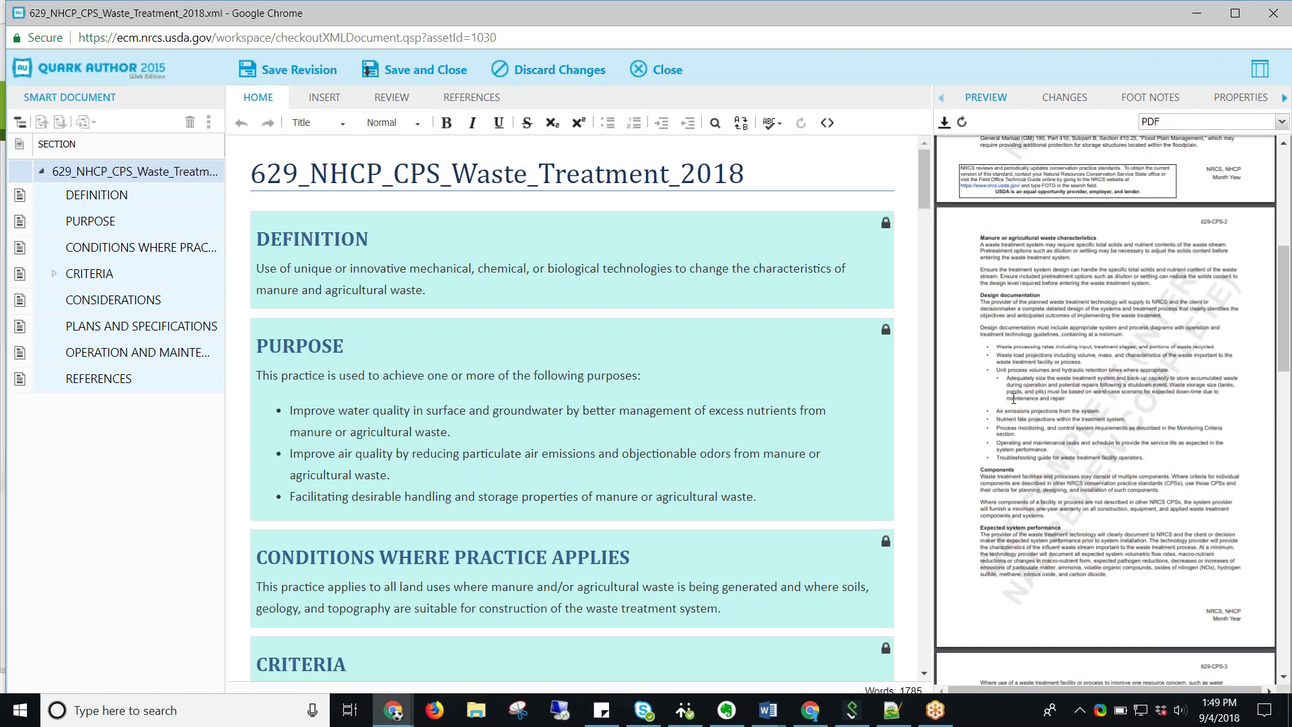
Switch back to the Quark Publishing Platform workspace and create a new National Standard document in the 2018 collection
mouse_move(394, 710)
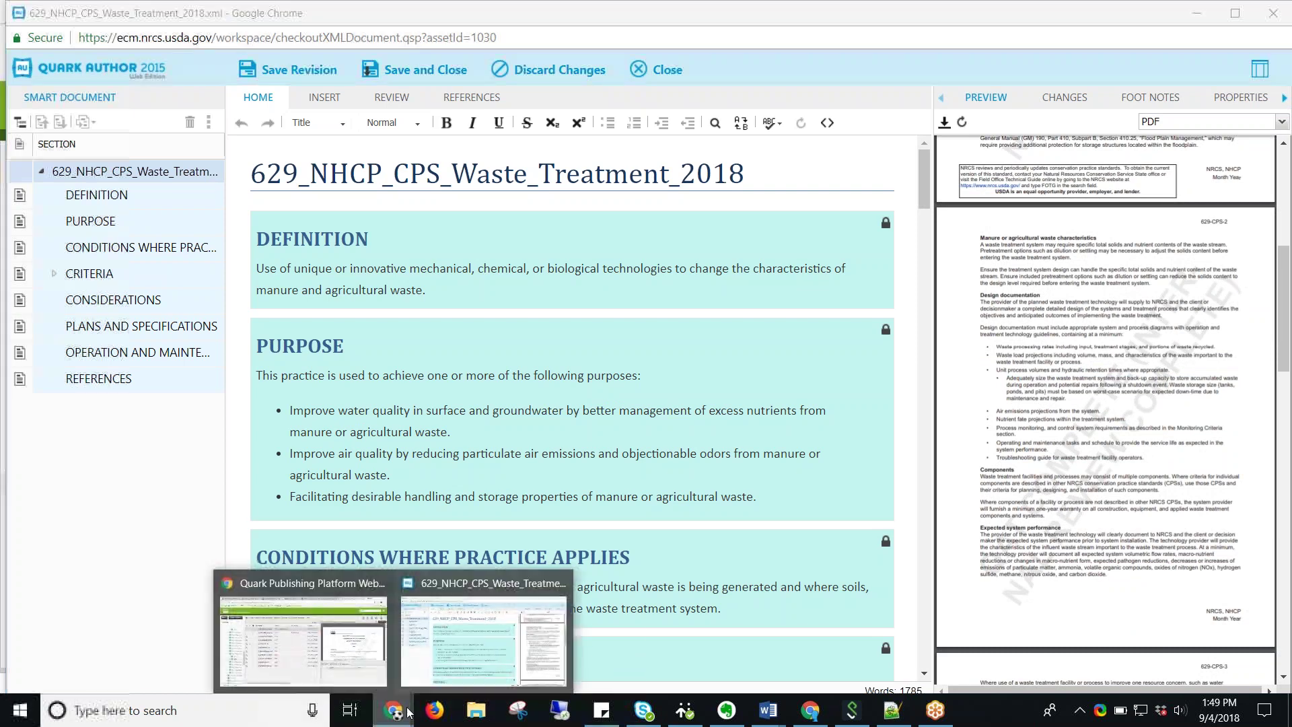
left_click(345, 629)
left_click(53, 167)
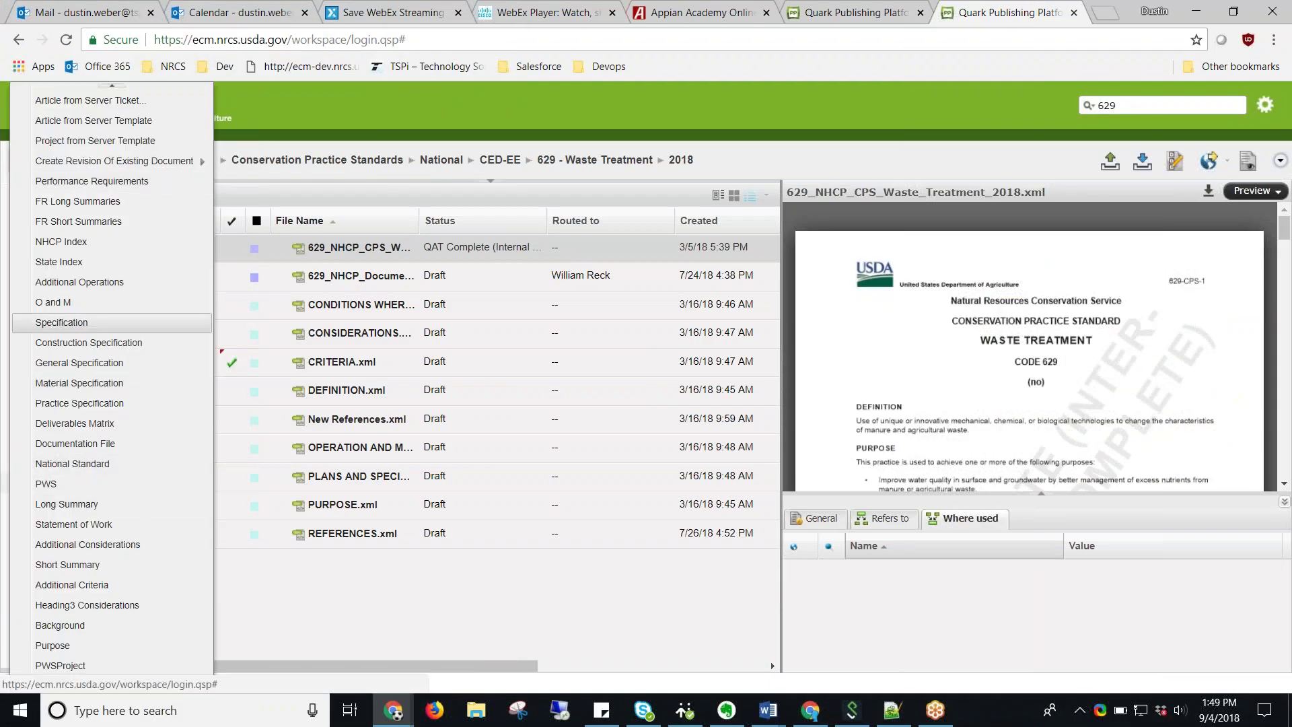
left_click(72, 464)
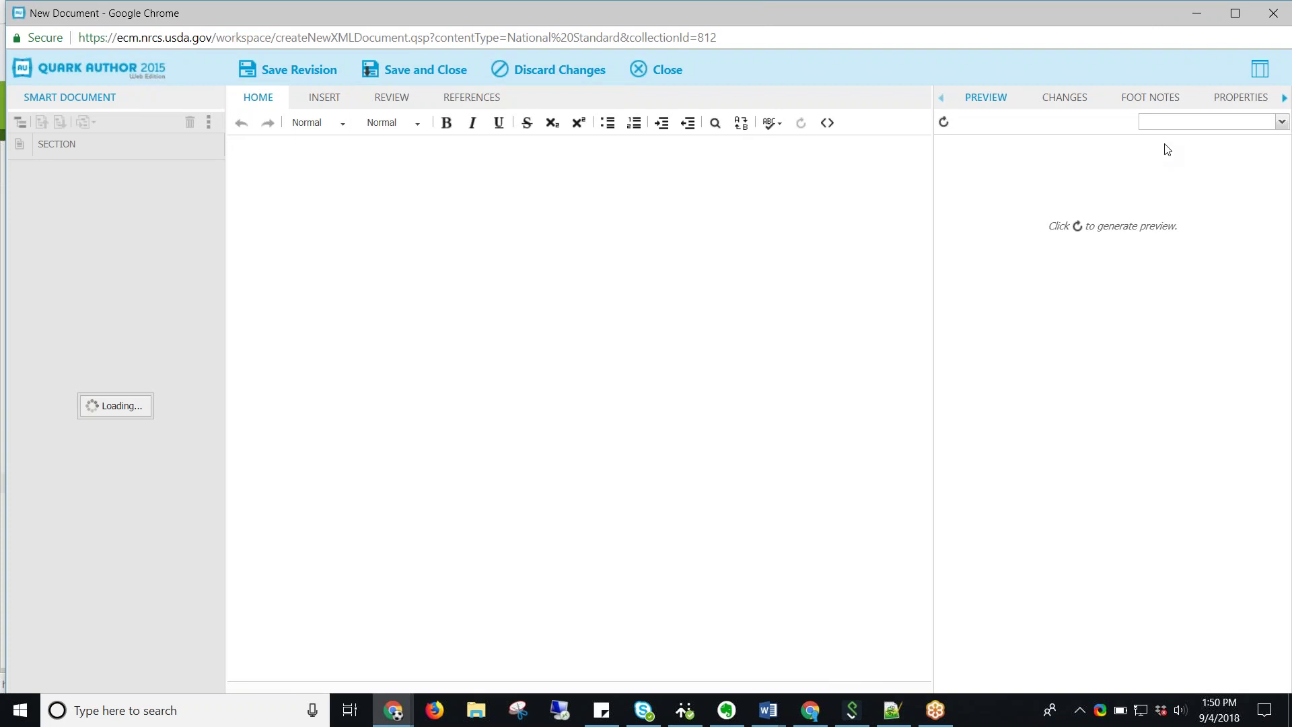
Add a bulleted list below the Definition body with "Test", a nested "Test" sub-item, and a final top-level "Test"
left_click(486, 272)
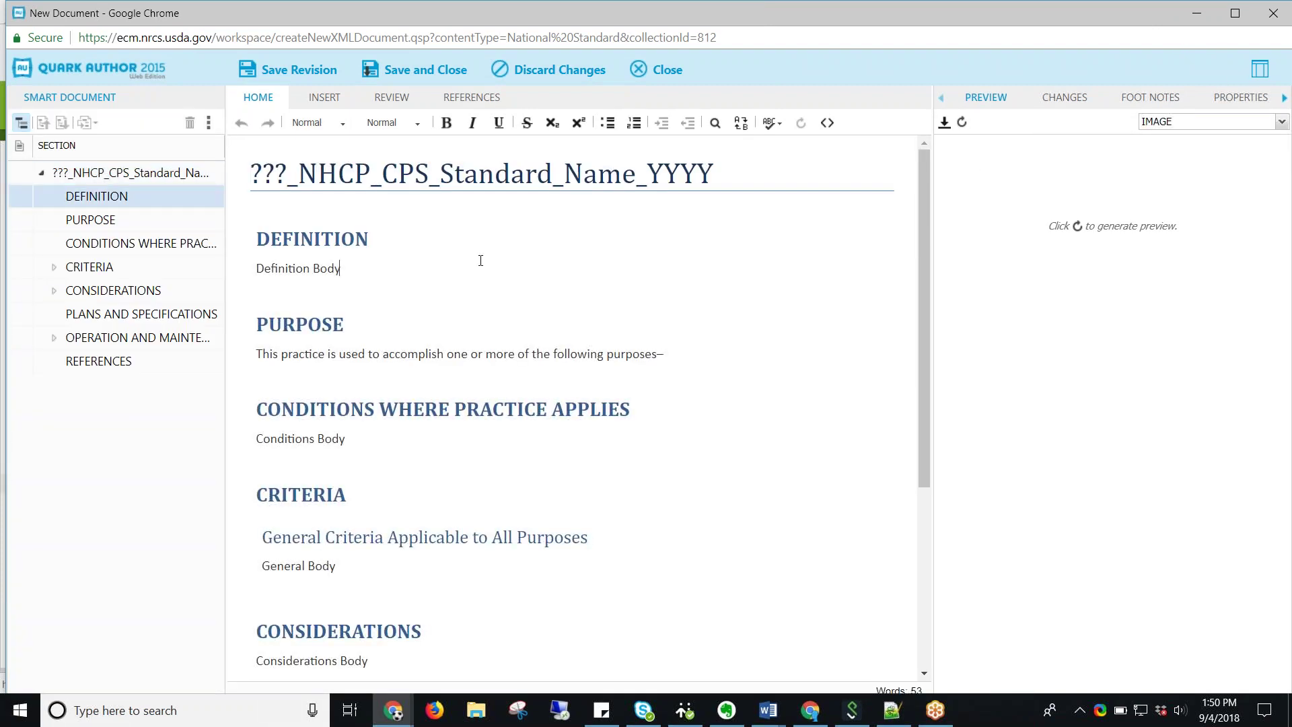
key("Return")
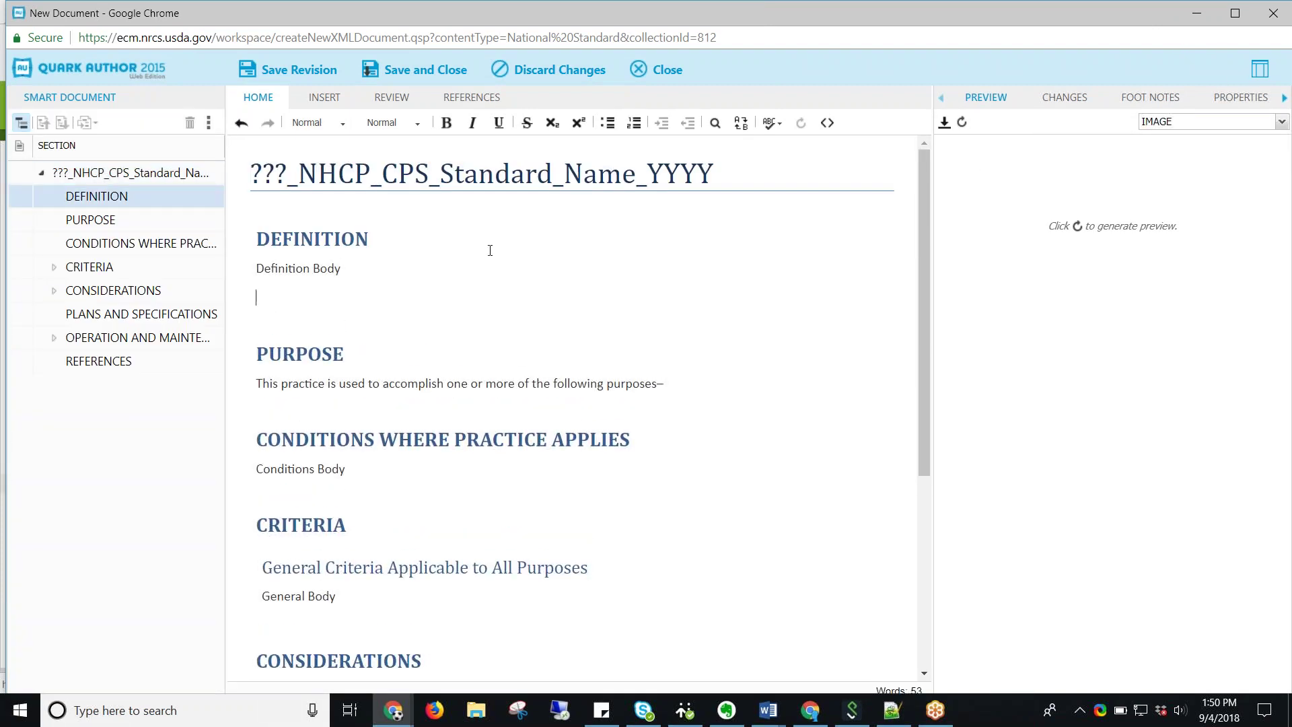
left_click(608, 122)
type("Test")
key("Return")
key("Tab")
type("Test")
key("Return")
type("Tes")
left_click(675, 454)
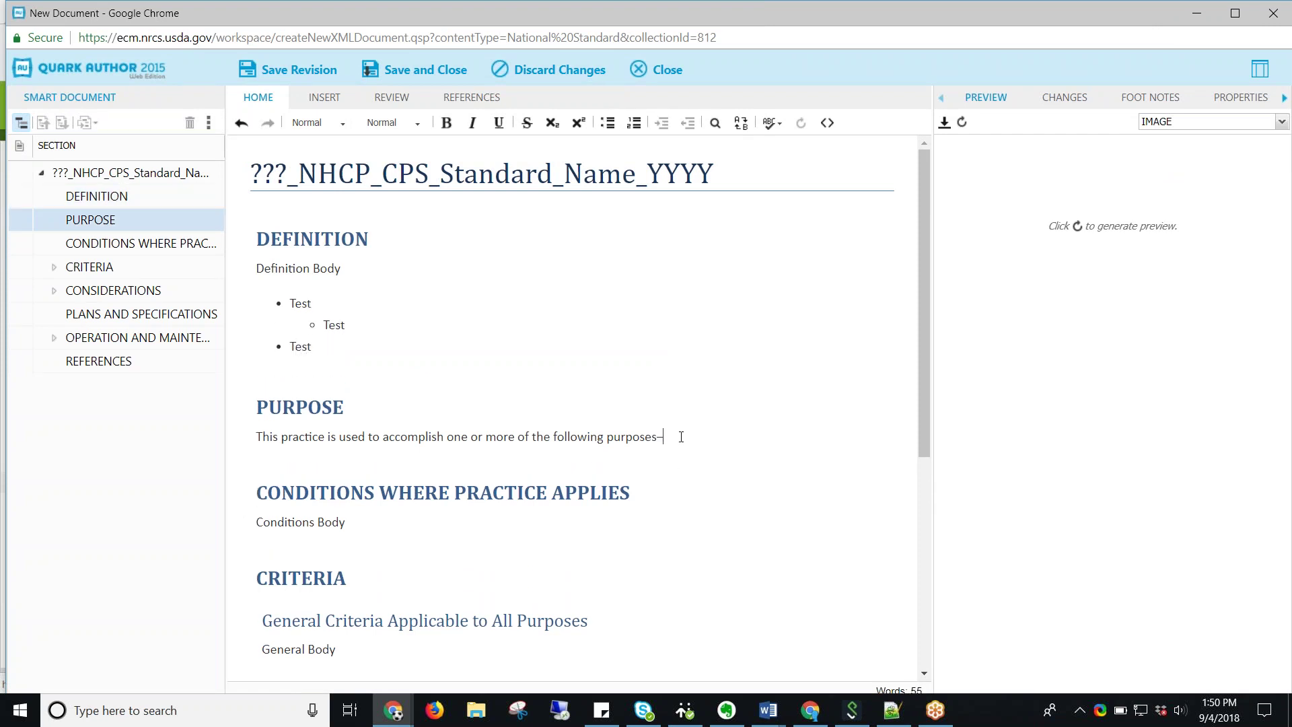
Add a numbered list below the Purpose text with "Test", a nested "Test" sub-item, and a second top-level "Test"
key("Return")
left_click(636, 125)
type("Test")
key("Return")
key("Tab")
type("Test")
key("Return")
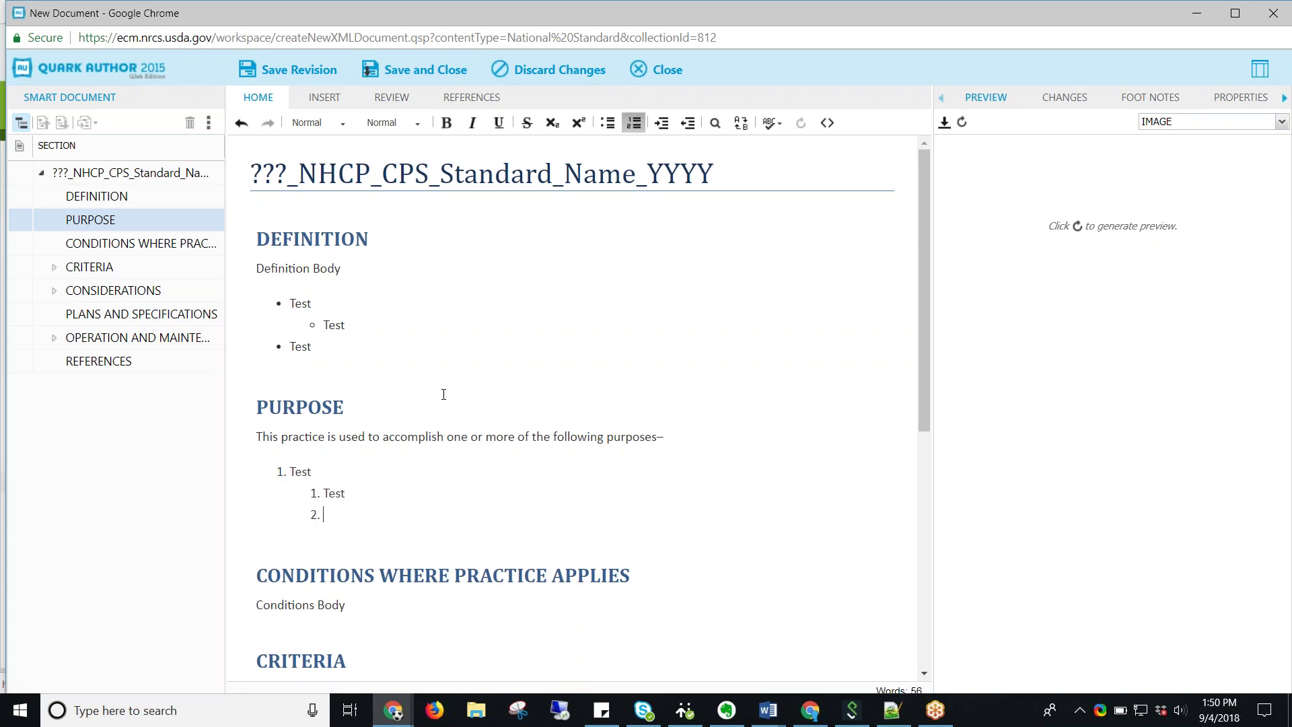
key("shift+Tab")
type("Test")
Generate the new standard's PDF preview and examine the spacing around the nested list items up close
left_click(1200, 122)
left_click(1184, 153)
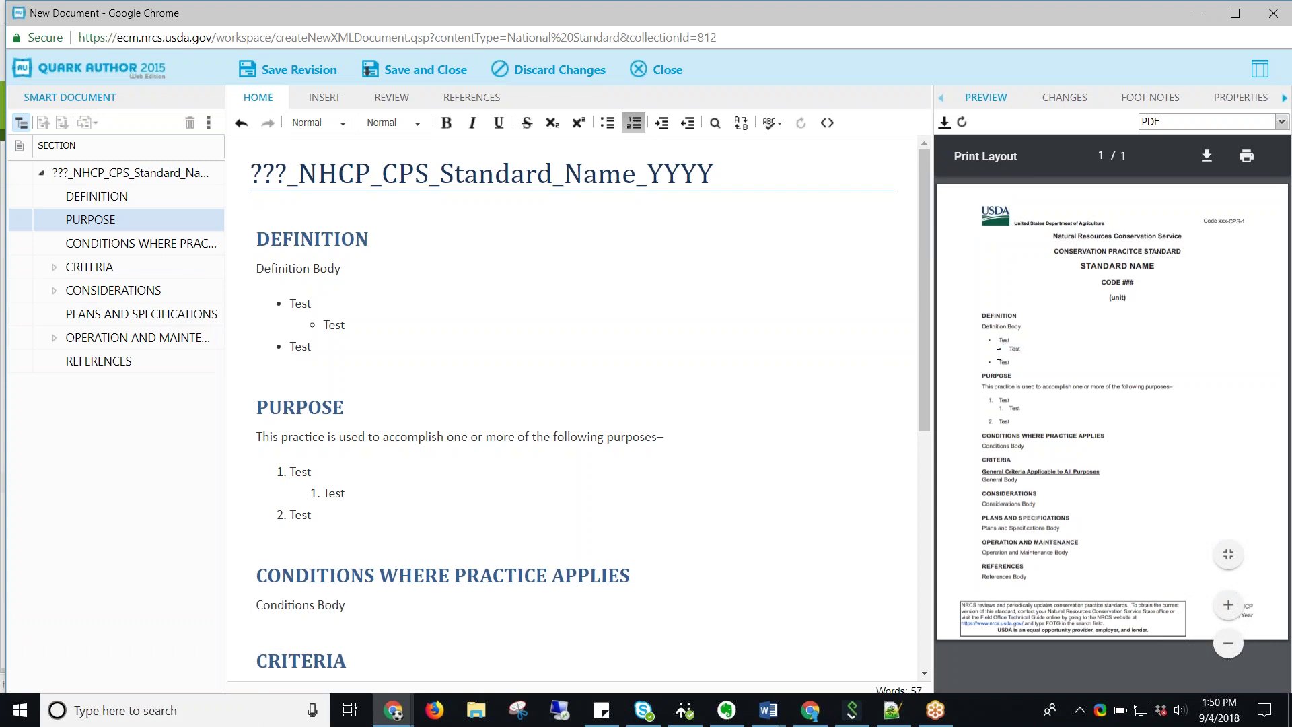
left_click(1228, 605)
left_click(1228, 605)
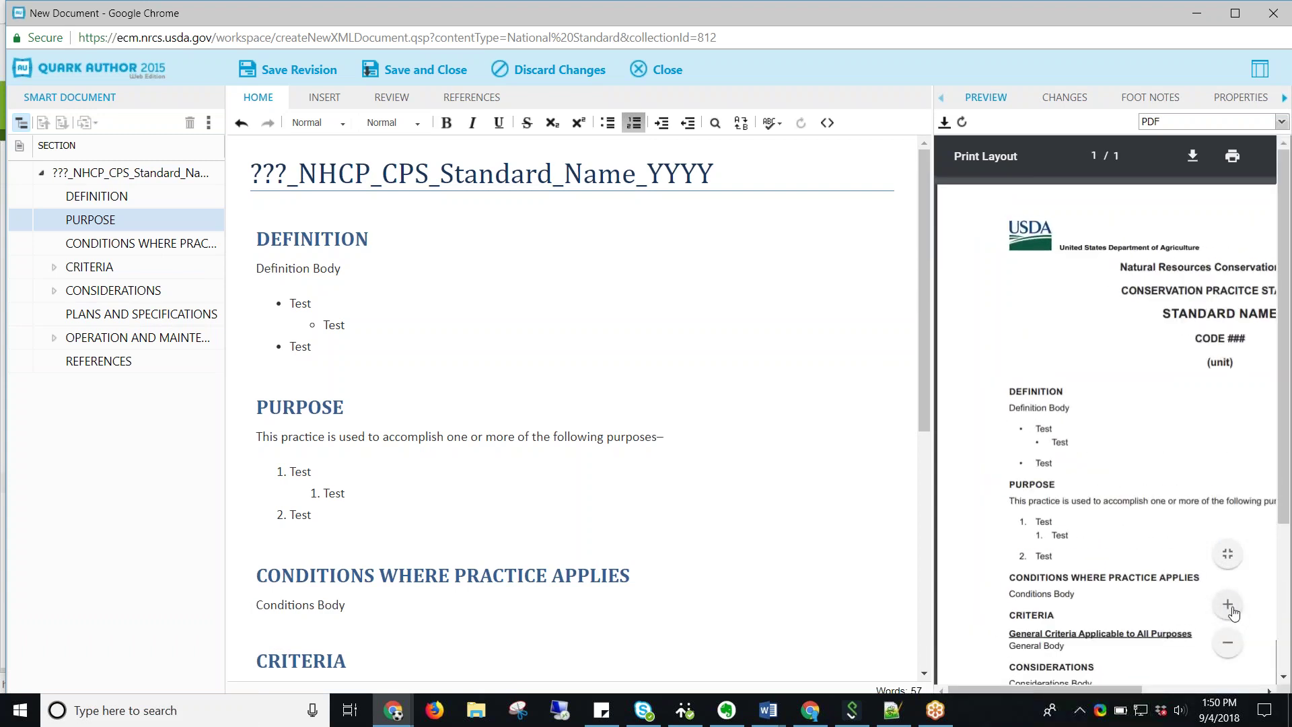
left_click(1227, 605)
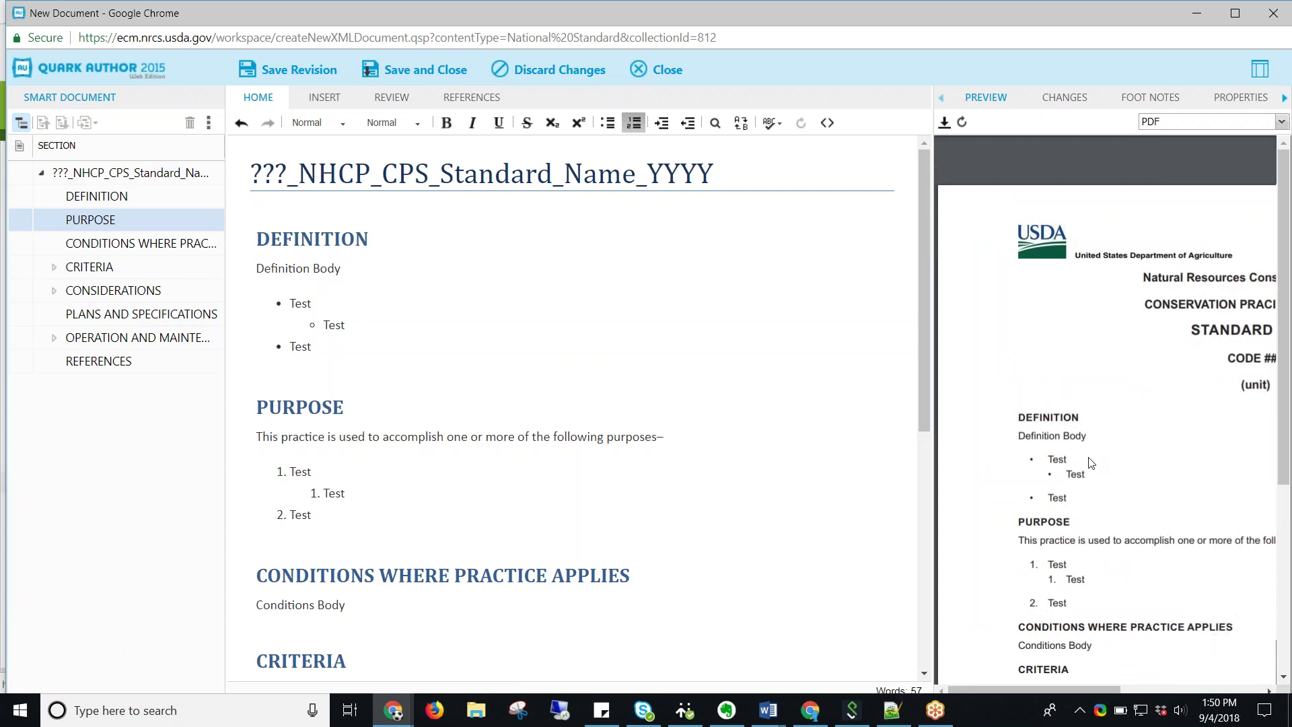
Discard the new National Standard document and reload the asset list of the 629 - Waste Treatment 2018 collection
left_click(504, 65)
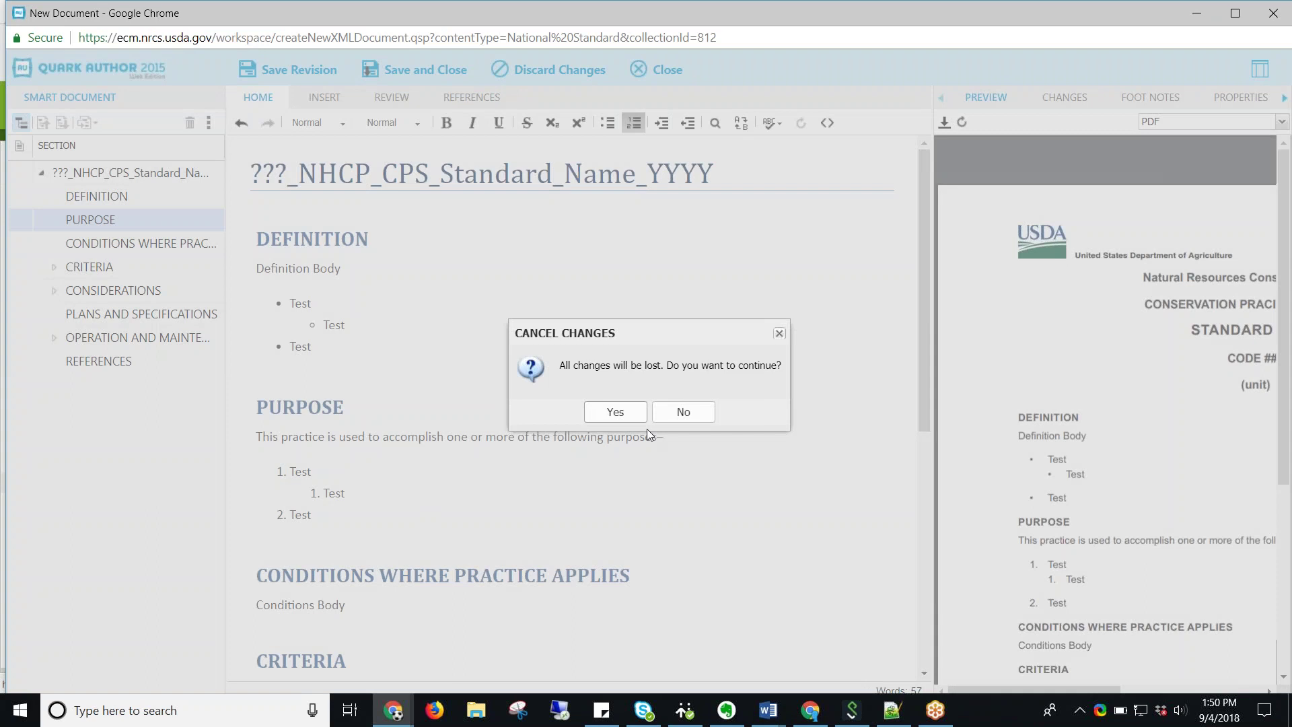
left_click(623, 412)
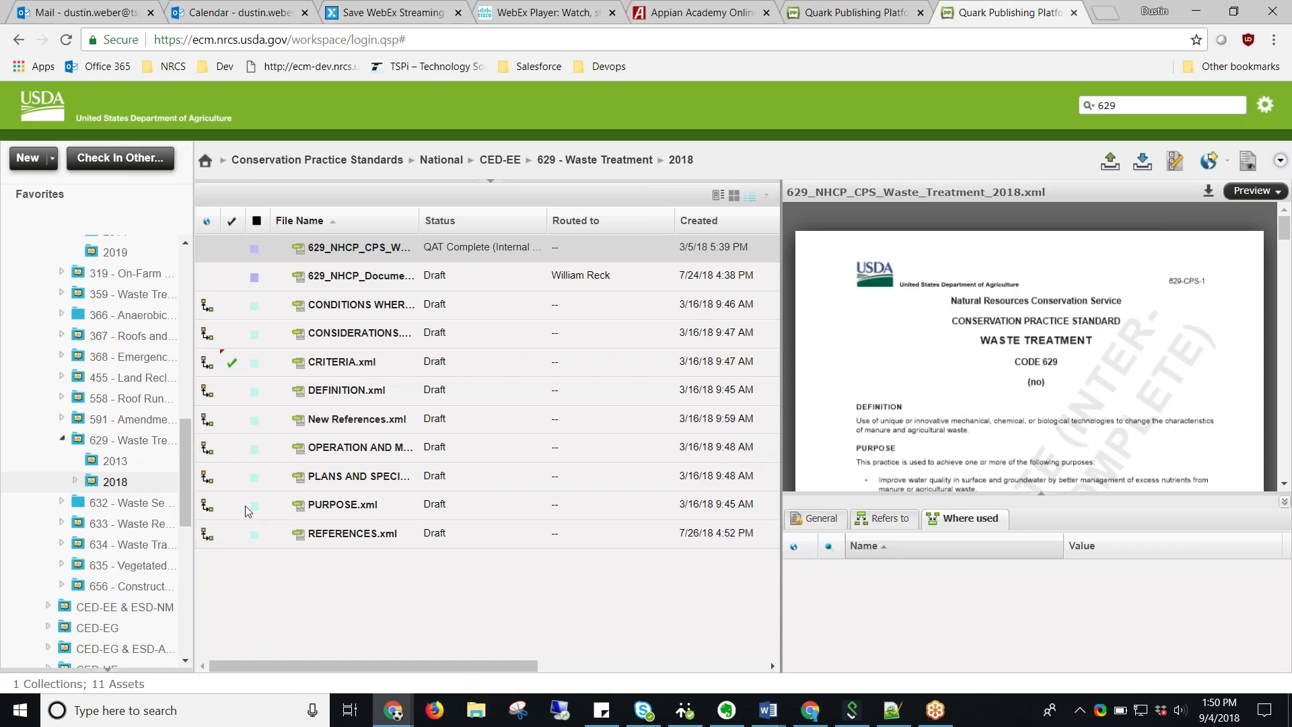
left_click(148, 459)
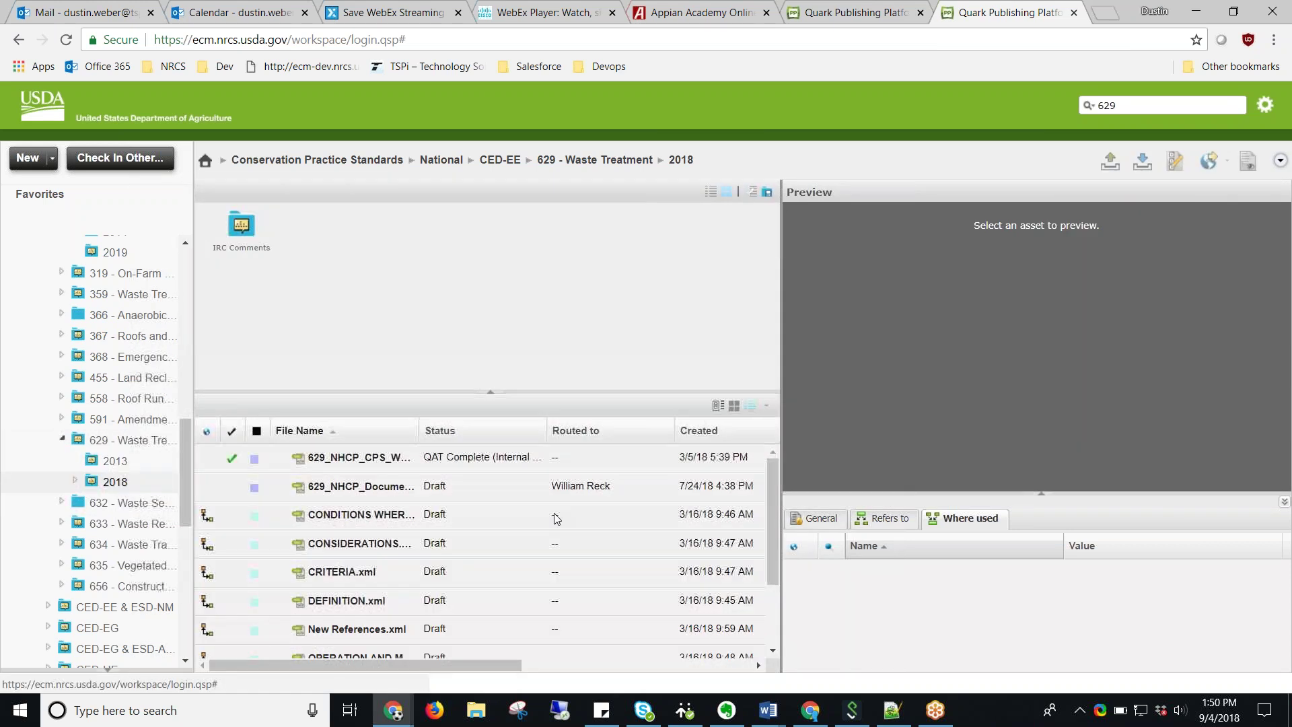
scroll(358, 525, "down", 3)
scroll(358, 525, "up", 3)
Return to the open 629_NHCP_CPS_Waste_Treatment_2018.xml and close it, discarding its changes
left_click(352, 464)
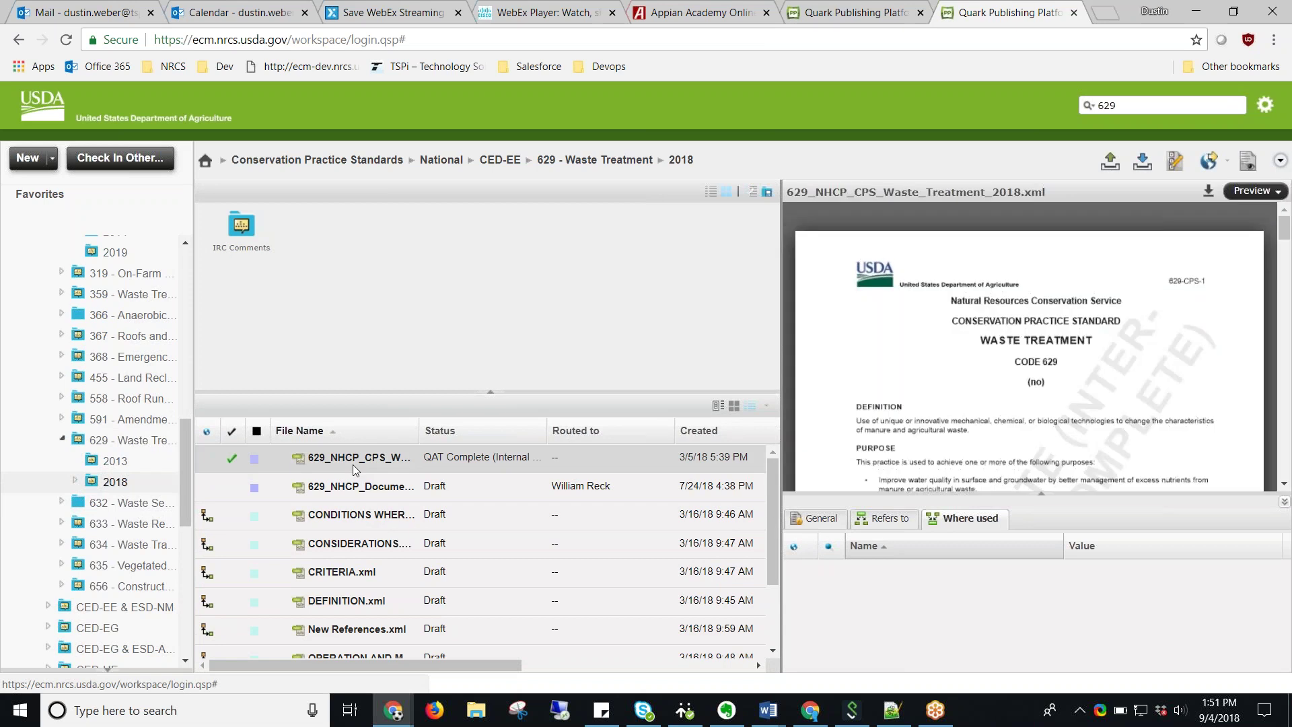
mouse_move(393, 710)
left_click(484, 626)
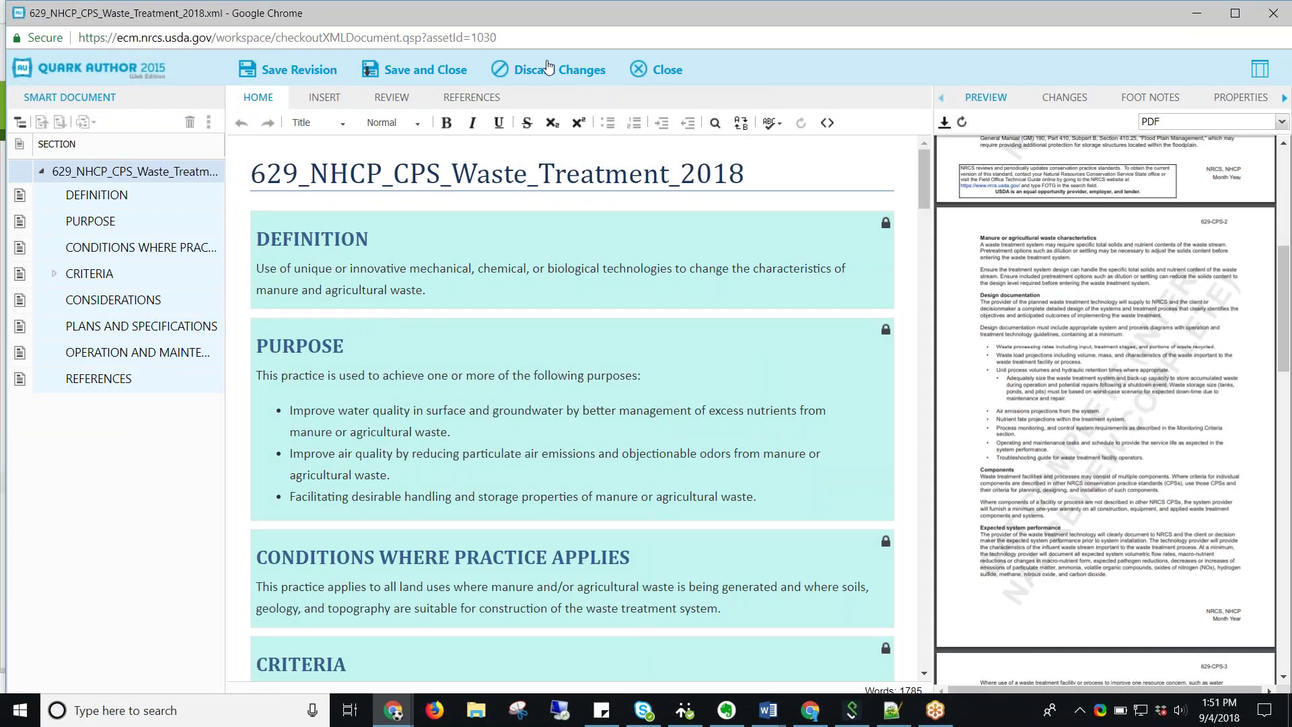
left_click(548, 67)
left_click(620, 417)
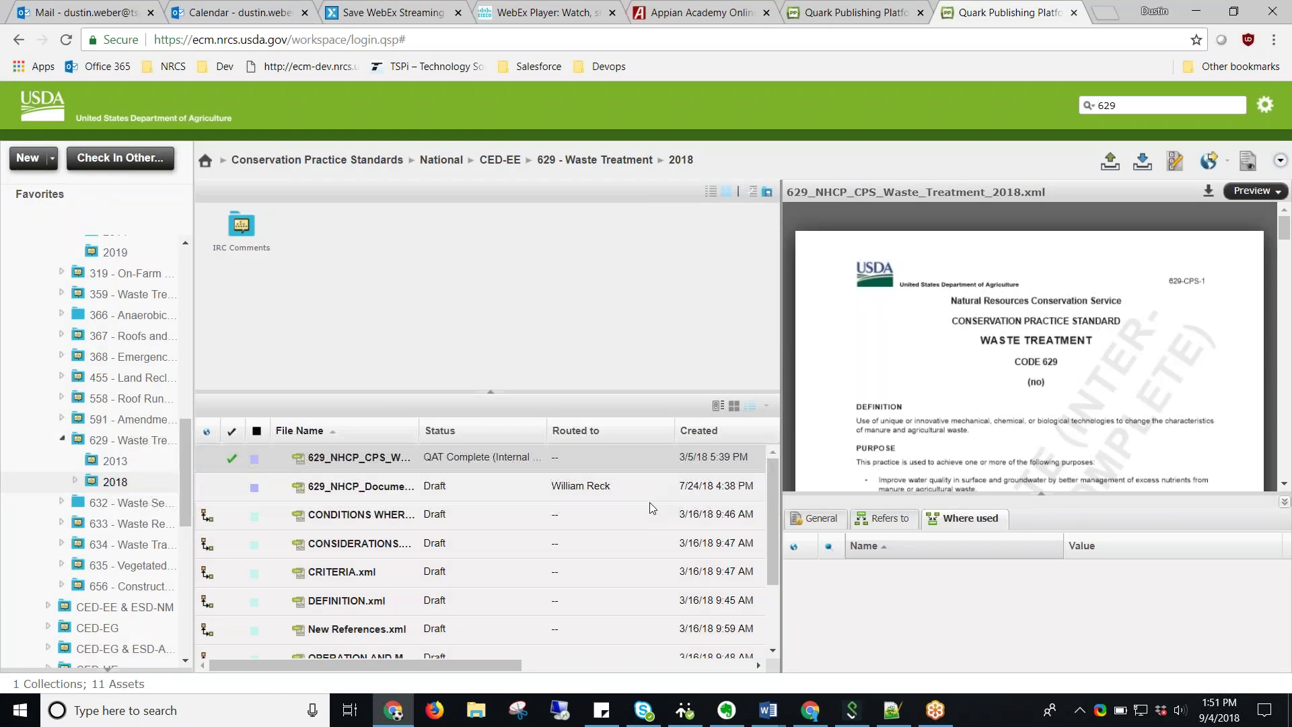